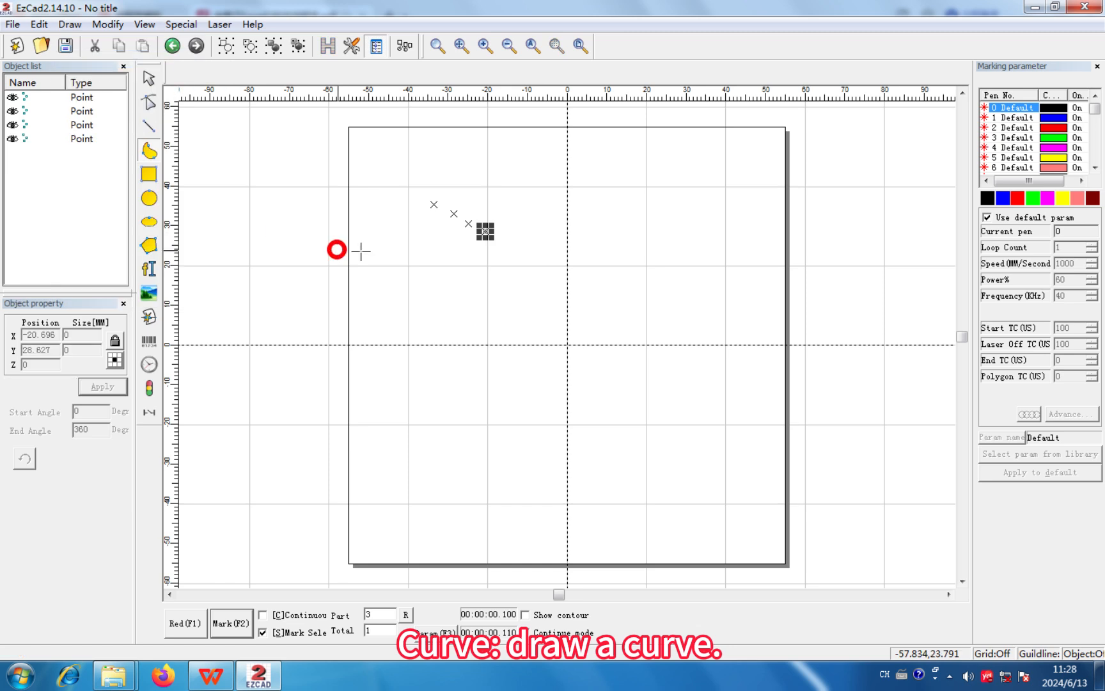
- Draw a looping open curve about 40 mm wide and 15 mm high in the upper middle of the work area
click(507, 189)
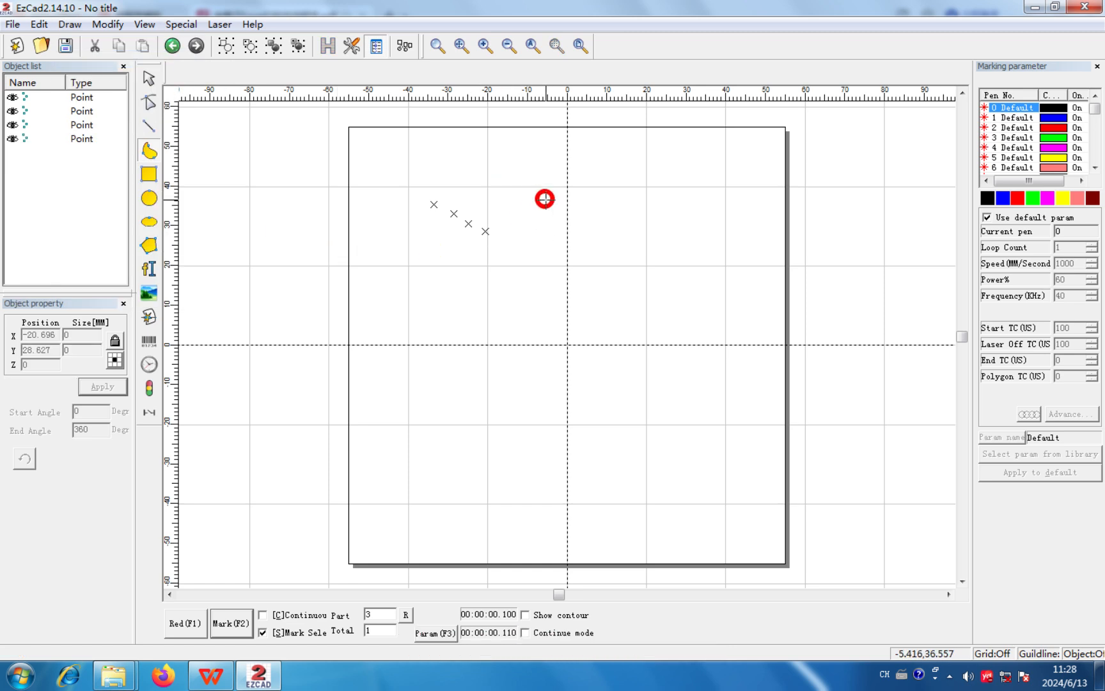
click(612, 200)
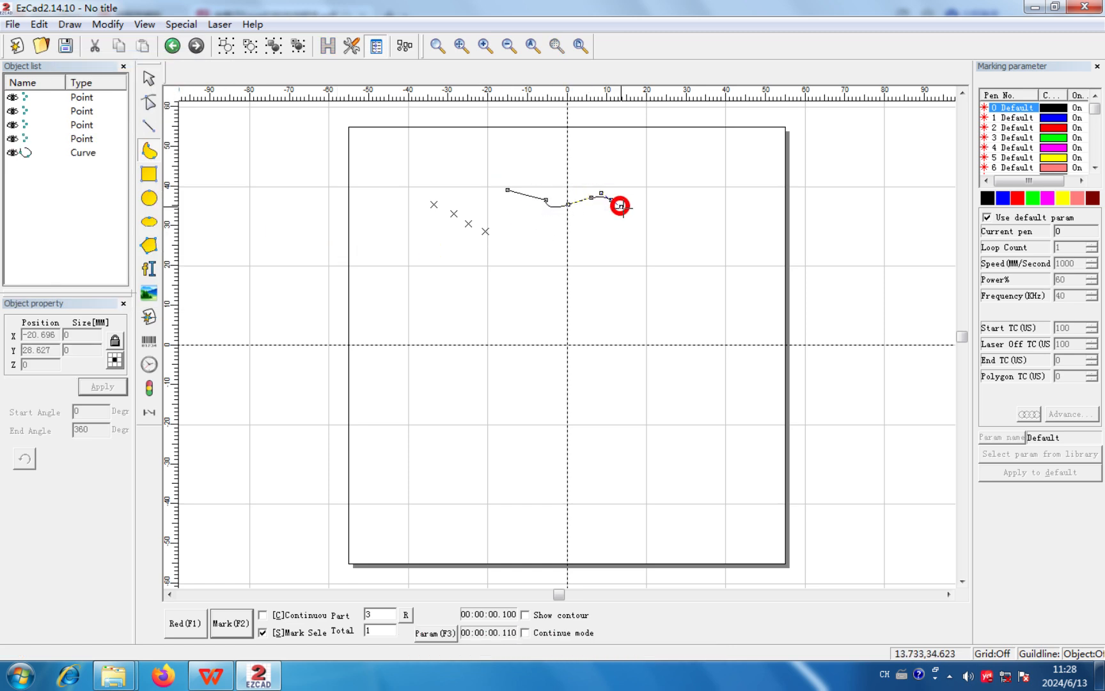
click(665, 220)
click(638, 177)
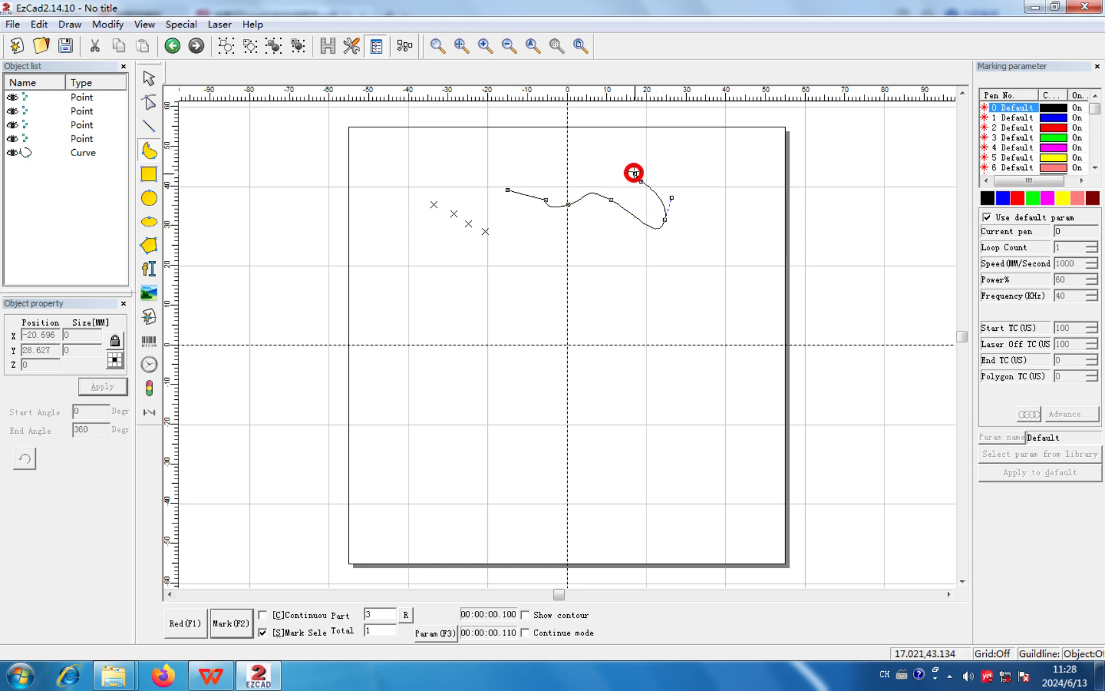
click(613, 168)
click(587, 173)
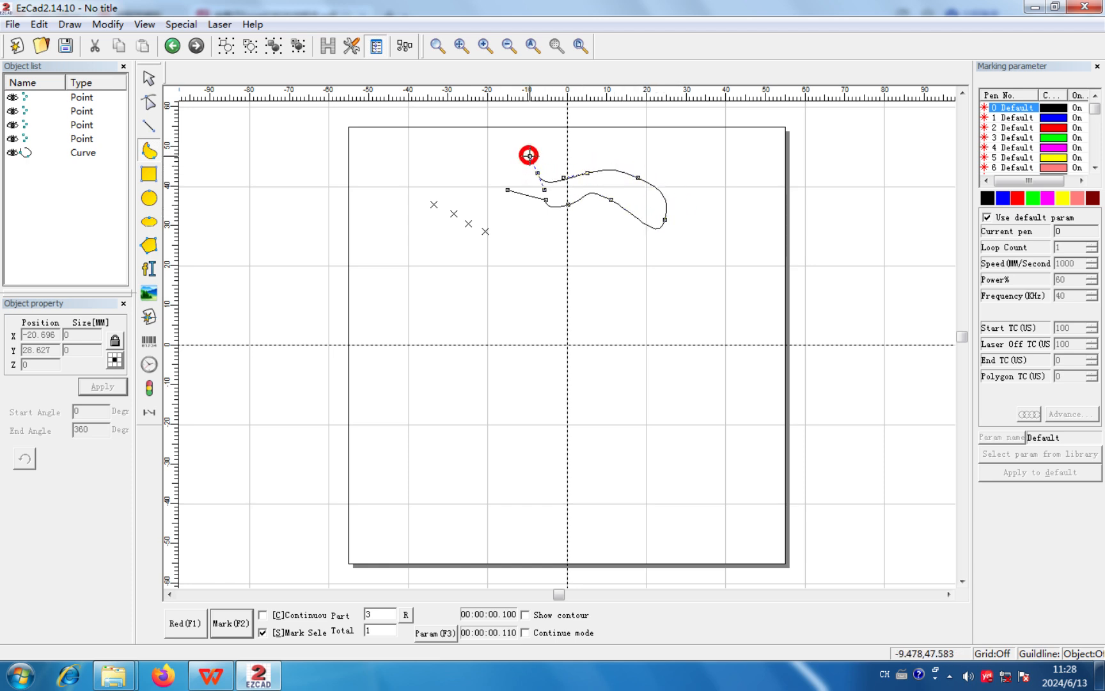
- Draw a connected zigzag line of five straight segments to the left of the curve and finish it
click(69, 26)
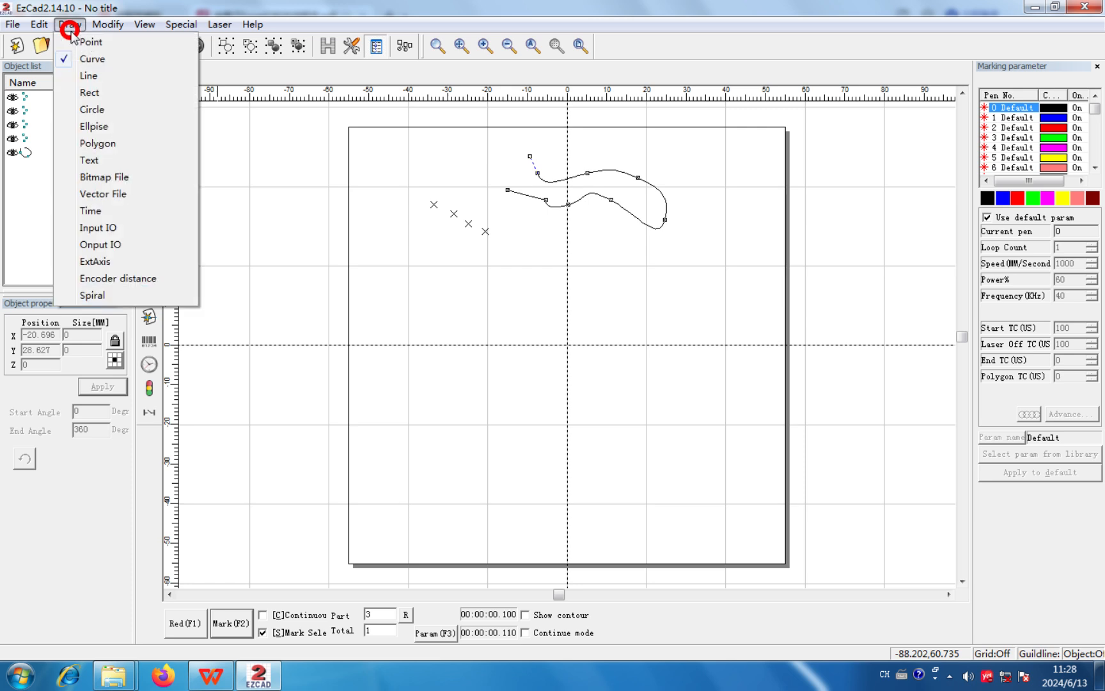
click(96, 75)
click(396, 154)
click(454, 160)
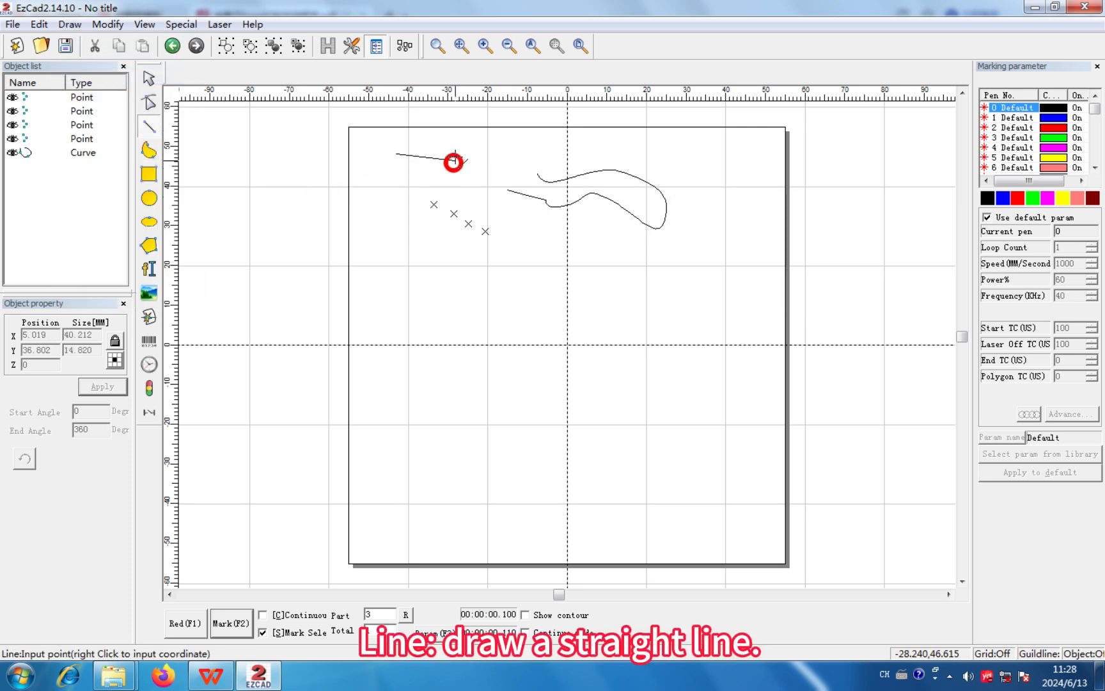
click(451, 184)
click(491, 200)
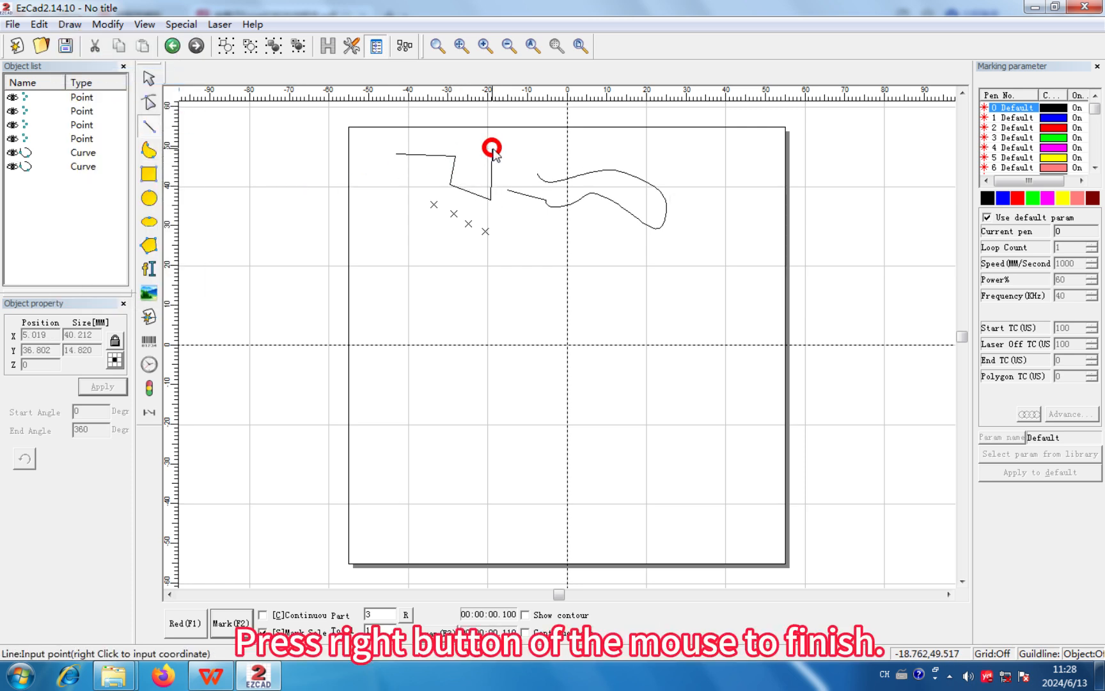
click(492, 149)
click(519, 265)
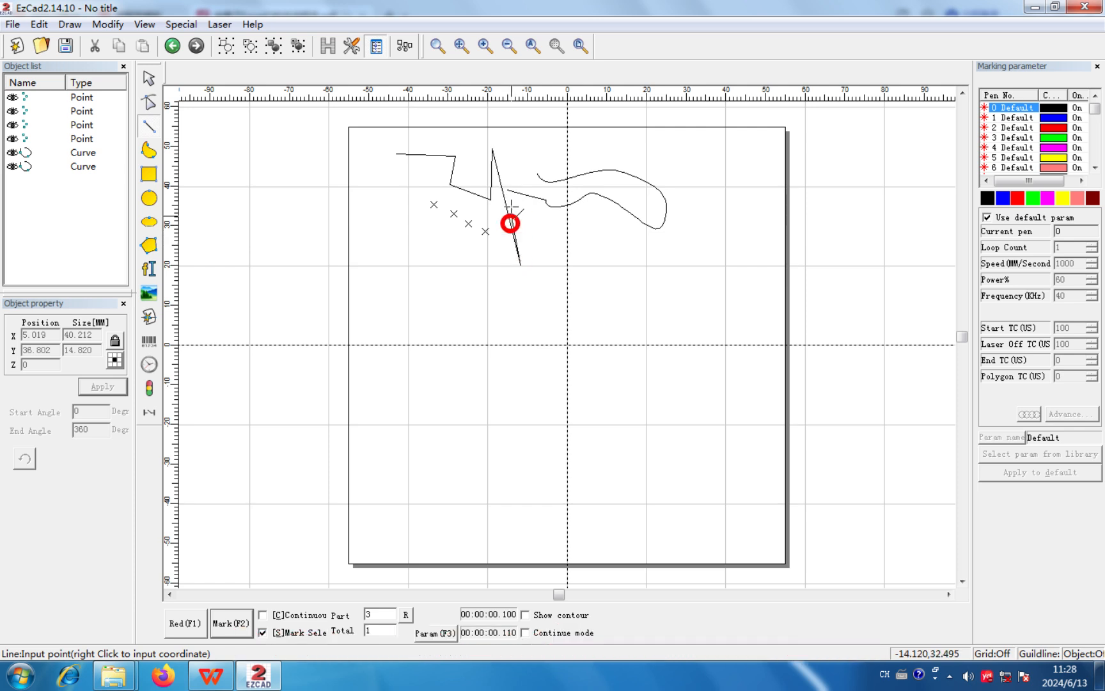
right_click(530, 127)
click(566, 135)
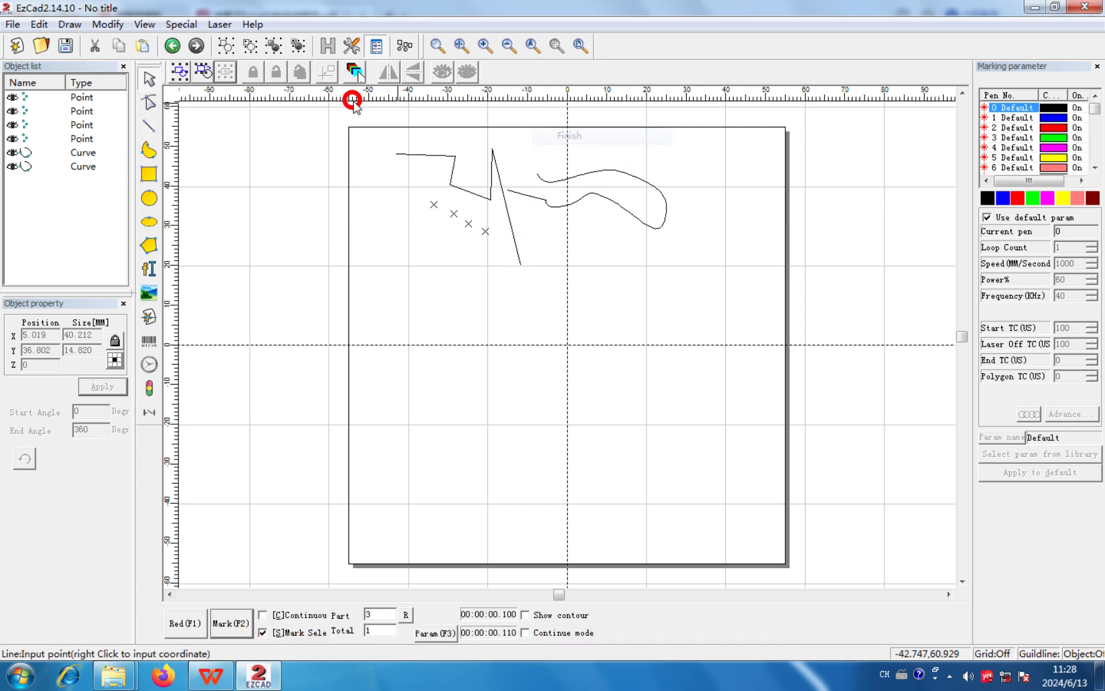
- Draw a rectangle about 24 mm wide and 17 mm high below the four points
click(84, 23)
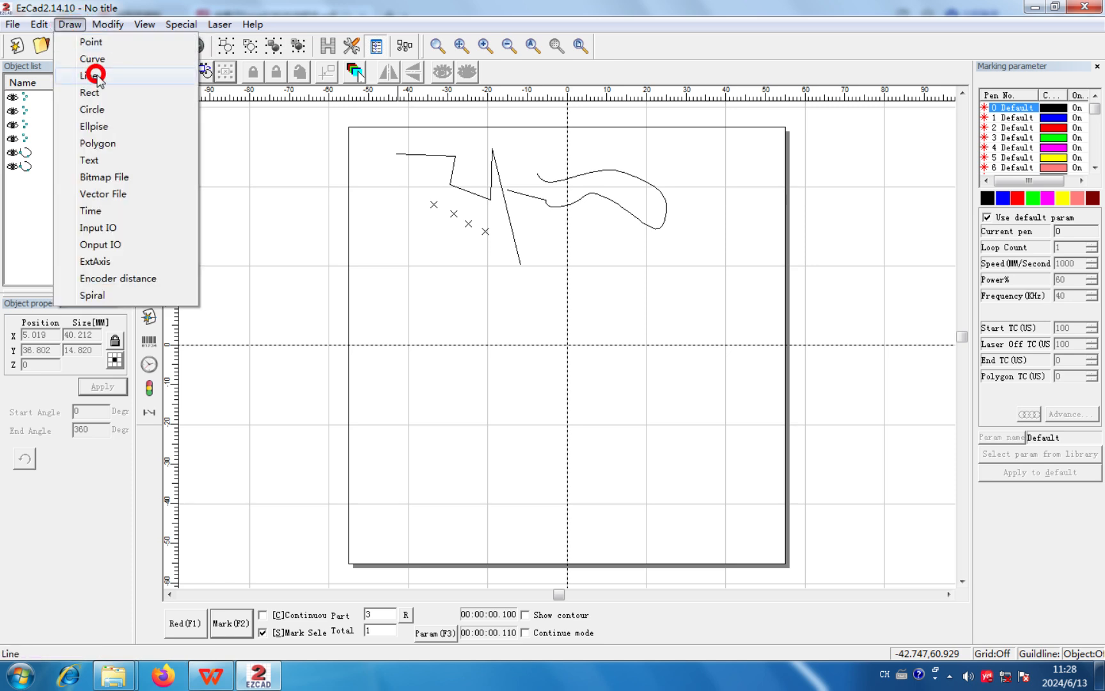
click(138, 92)
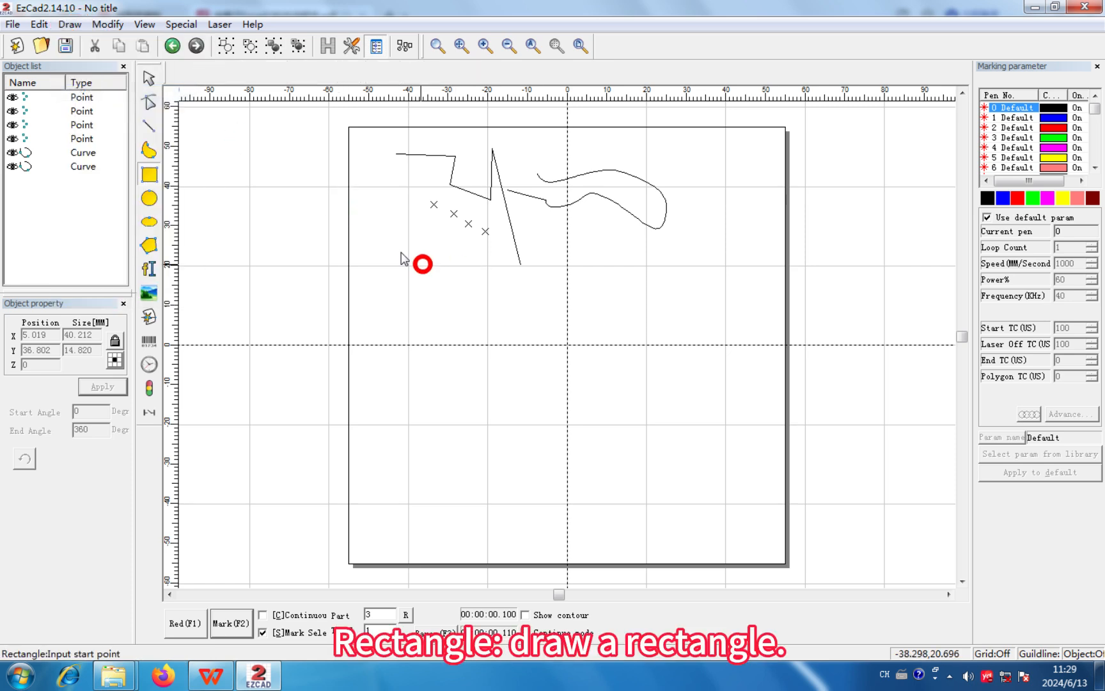
drag(382, 233, 479, 302)
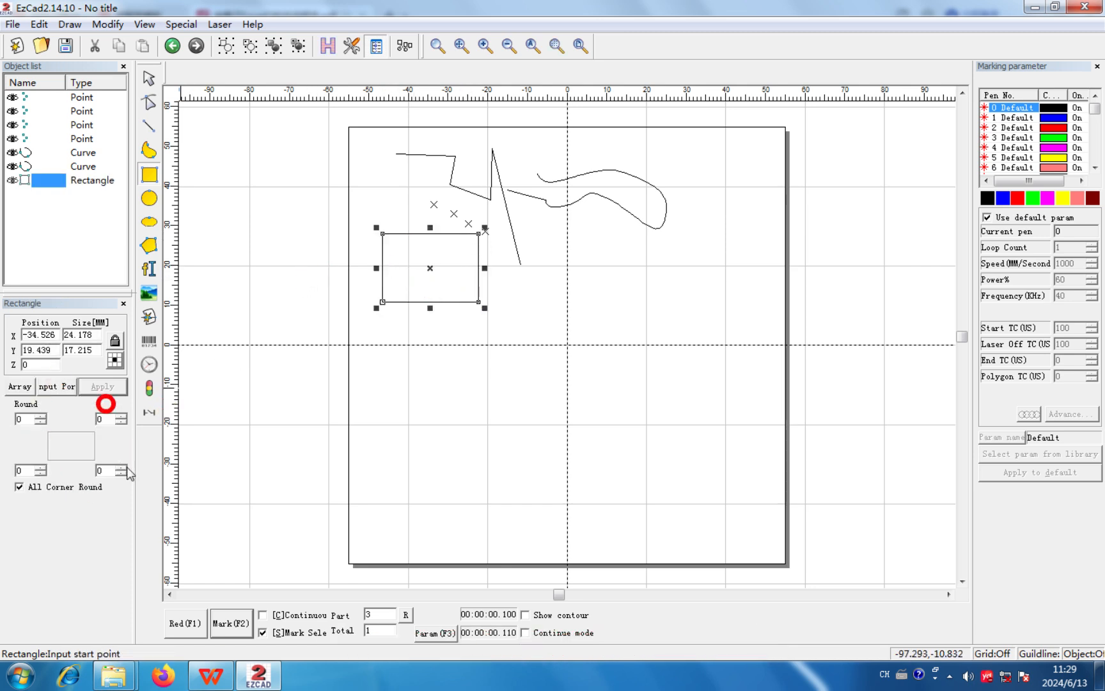
- Round all four corners of the rectangle with a value of 15 and inspect them up close
click(21, 419)
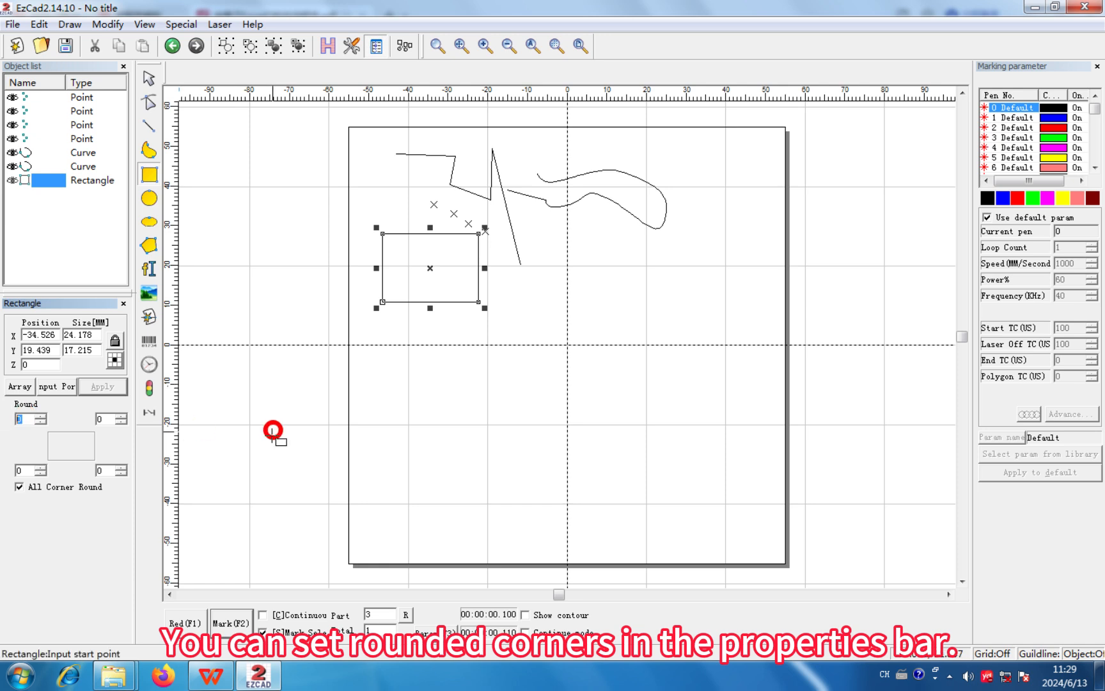
text(15)
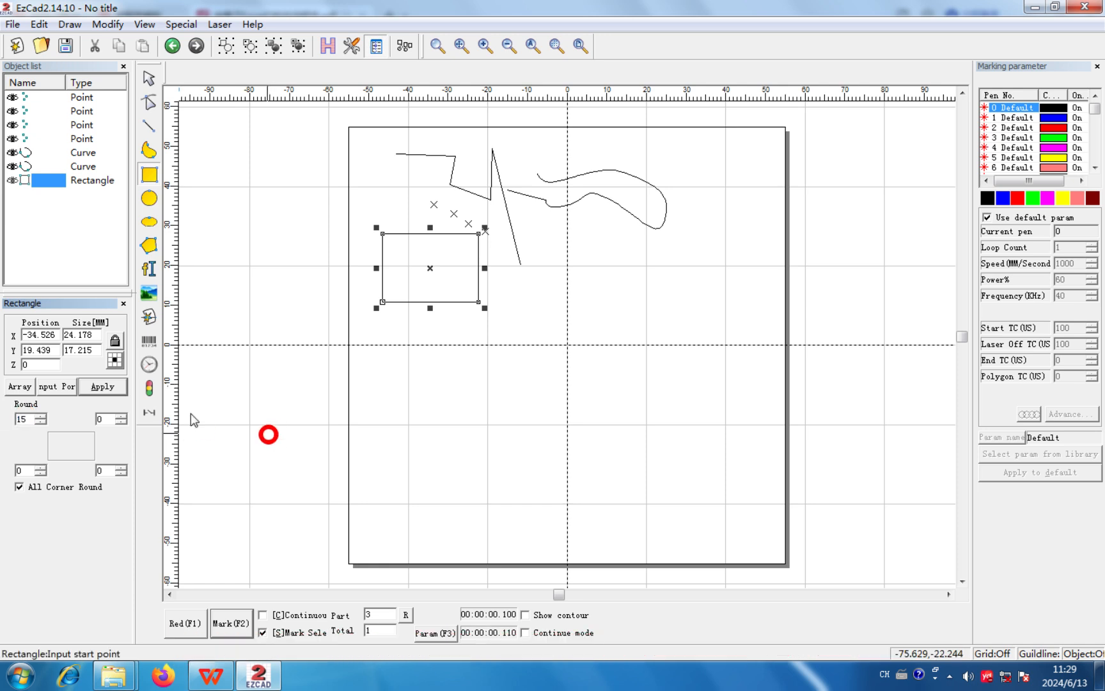
click(103, 387)
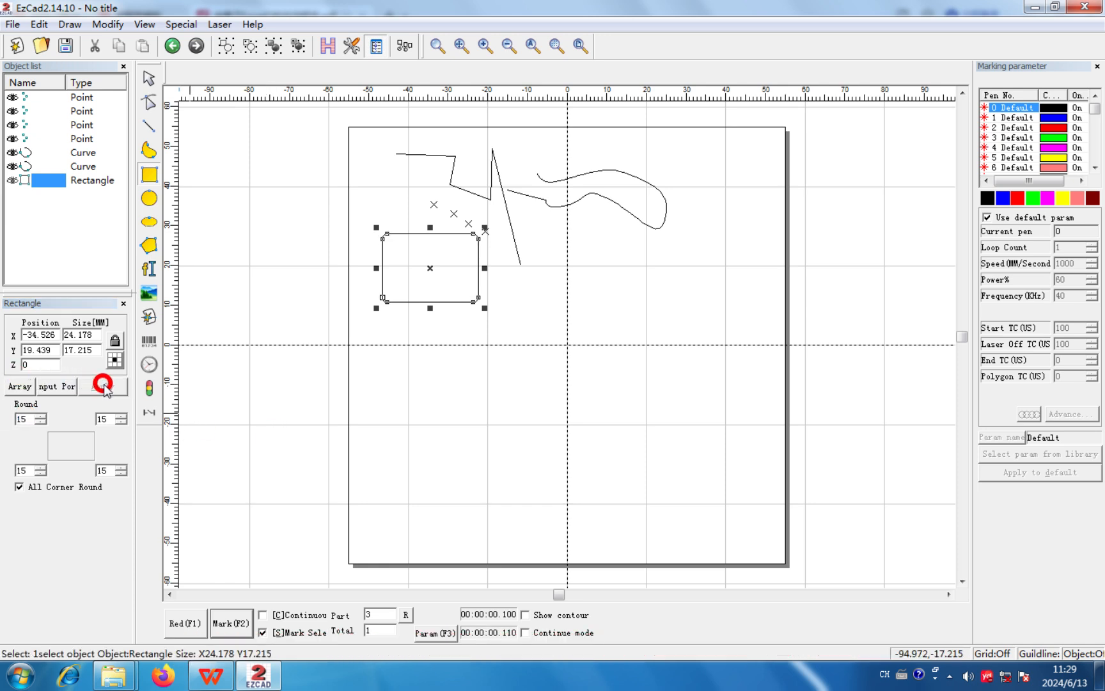
click(554, 46)
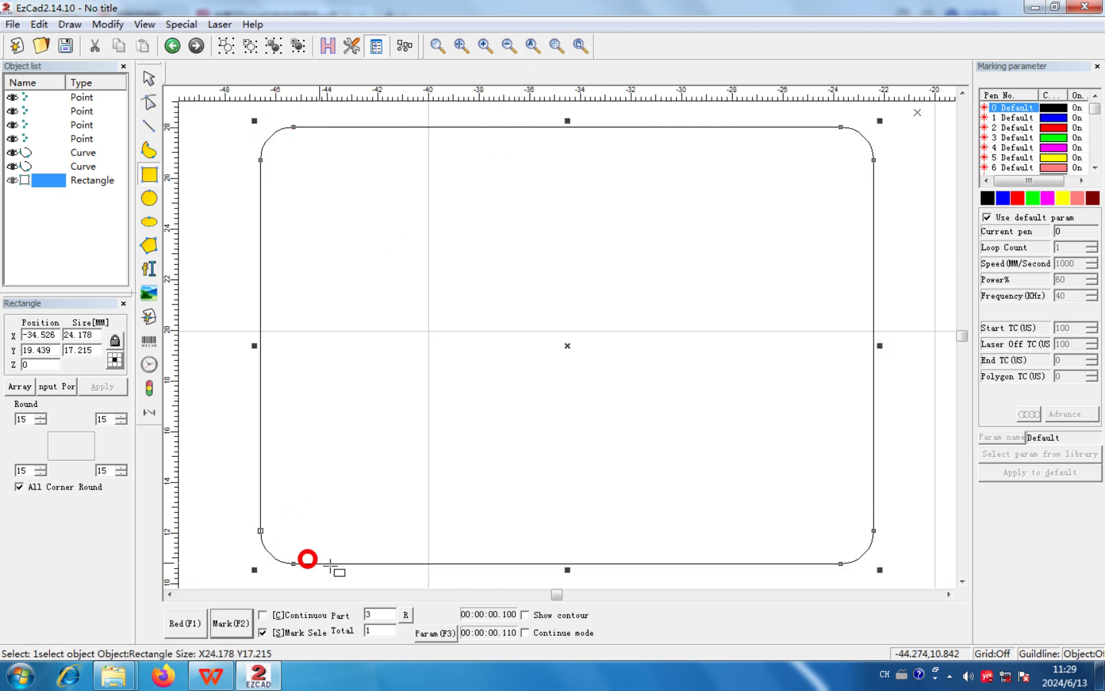
click(580, 45)
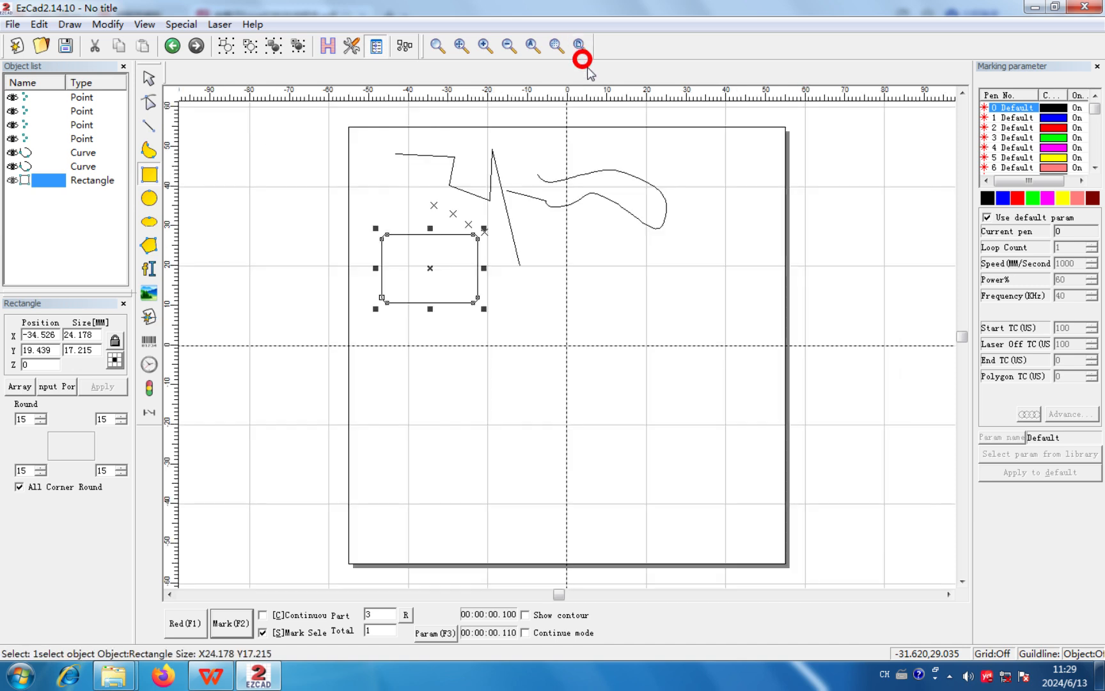
- Draw a circle about 21 mm in diameter below the curve and toggle its direction
click(69, 24)
click(106, 110)
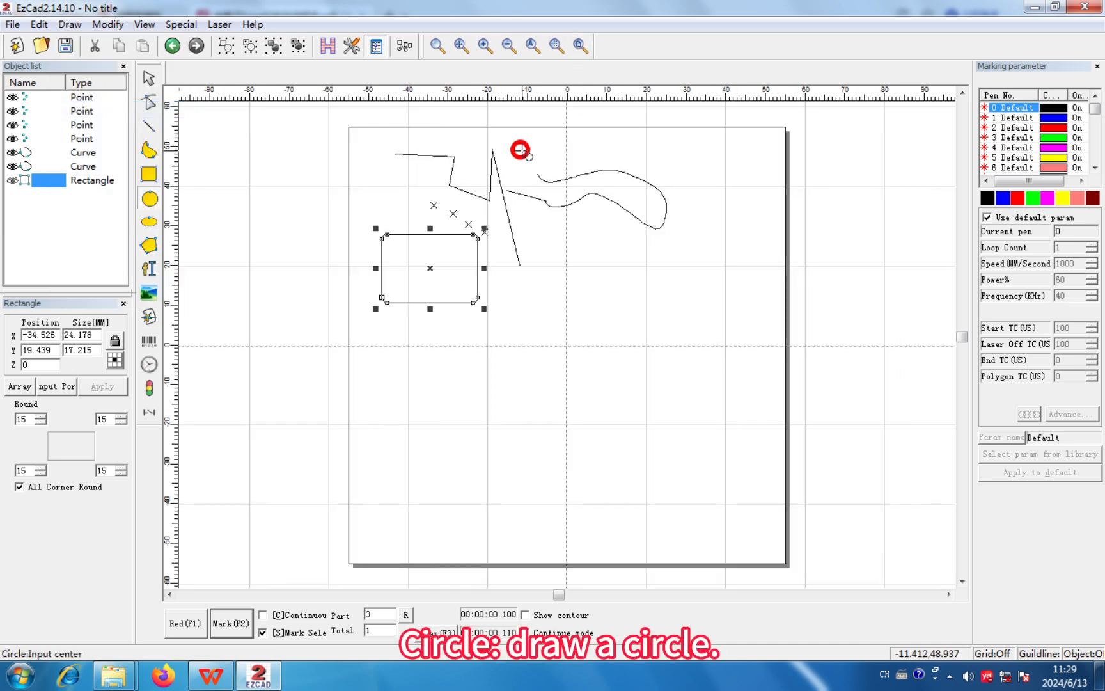
drag(607, 285, 645, 264)
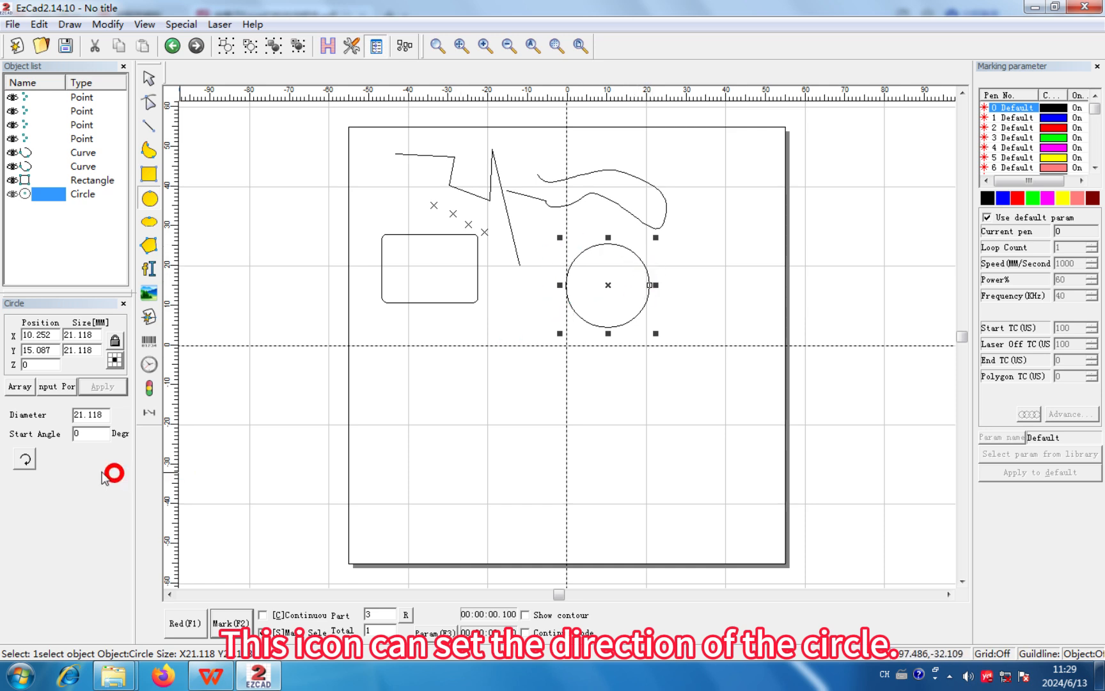
click(24, 458)
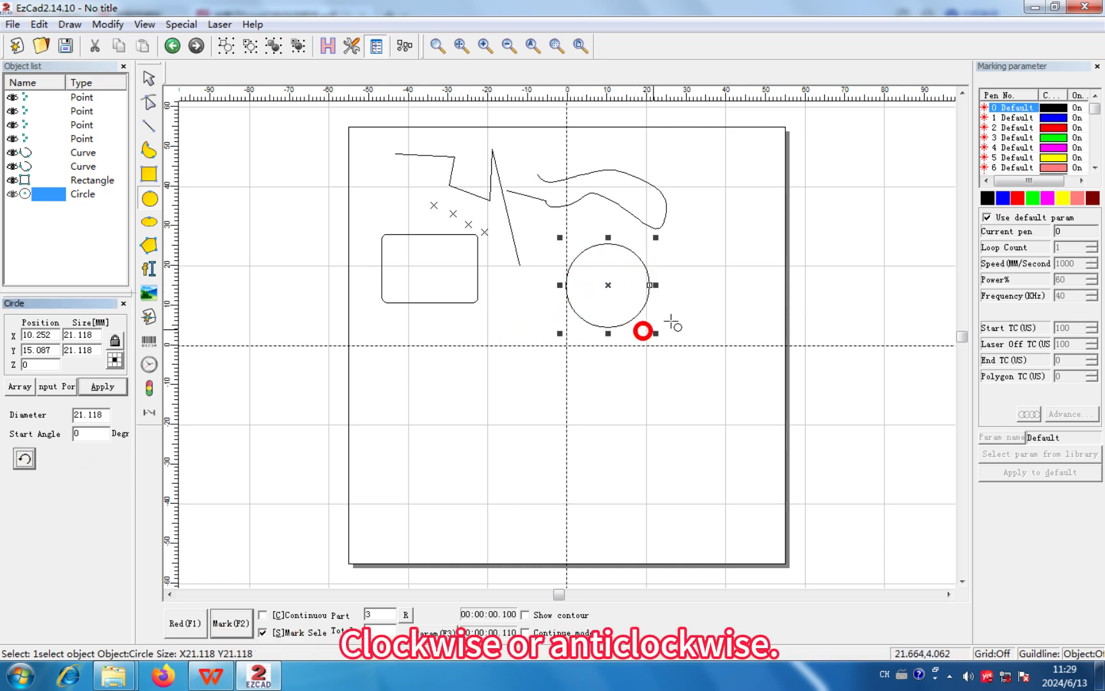
- Draw an upright ellipse about 14 mm wide and 24 mm high to the right of the circle
click(71, 24)
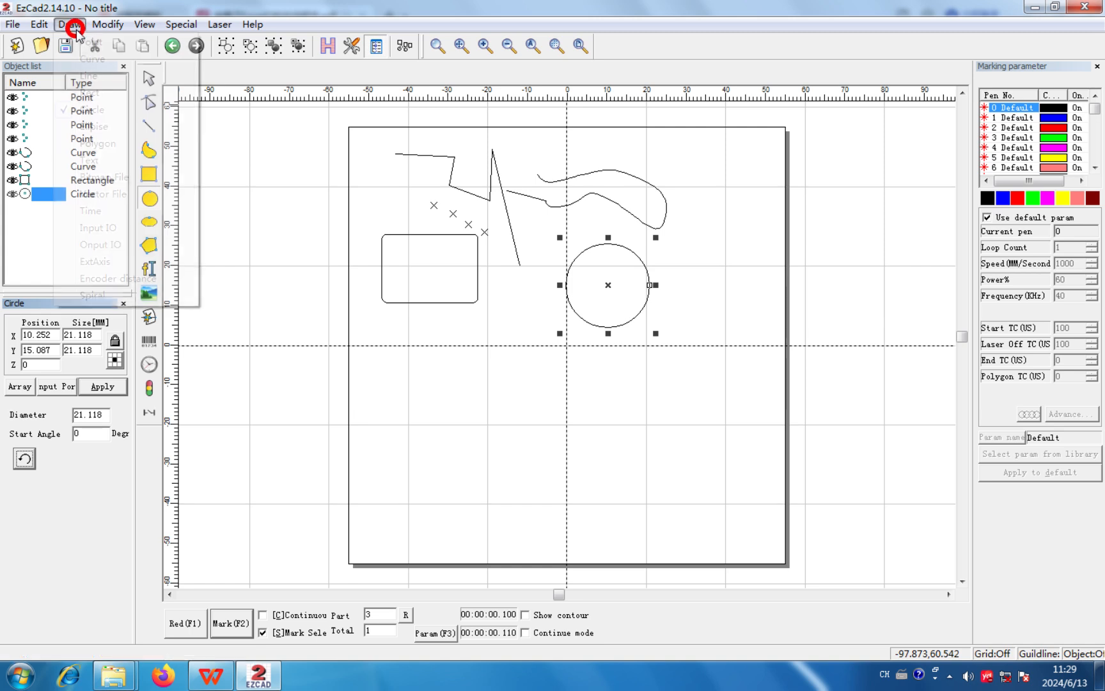
click(73, 126)
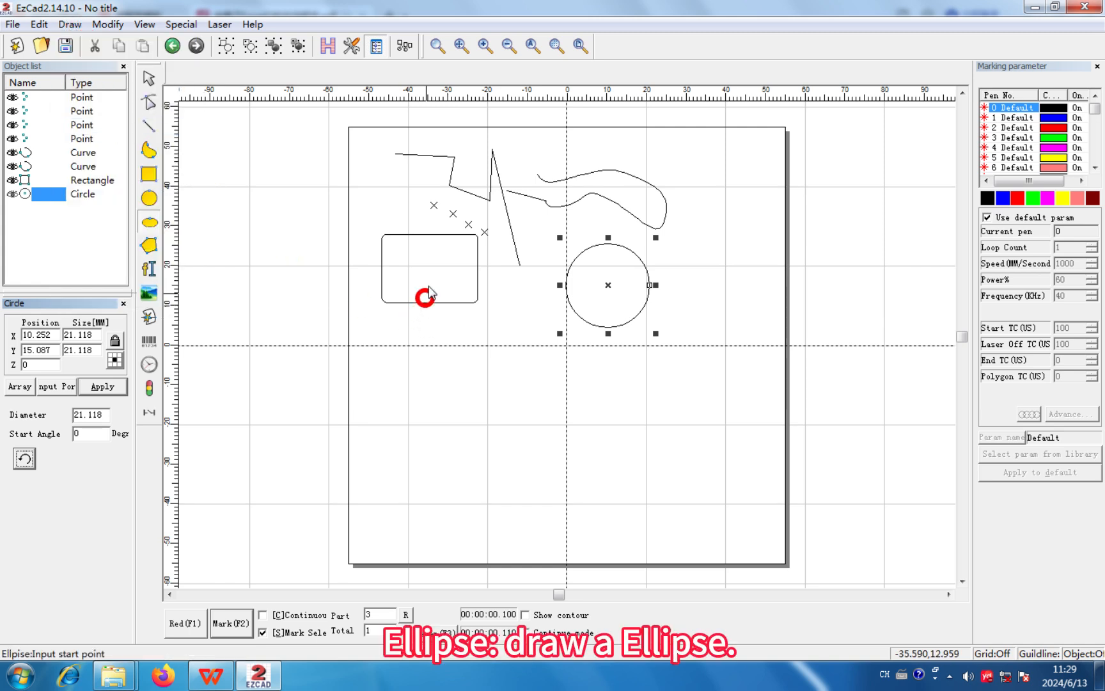
drag(697, 311, 752, 217)
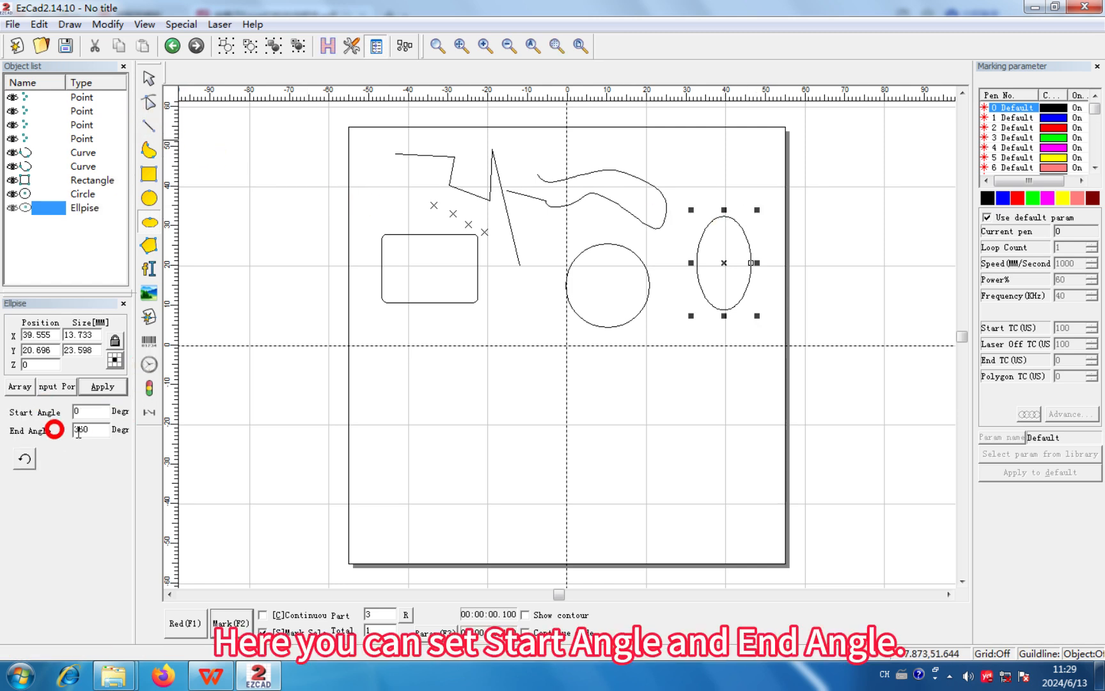
- Draw a six-sided polygon about 11 mm wide and 14 mm high just below the rectangle
click(73, 25)
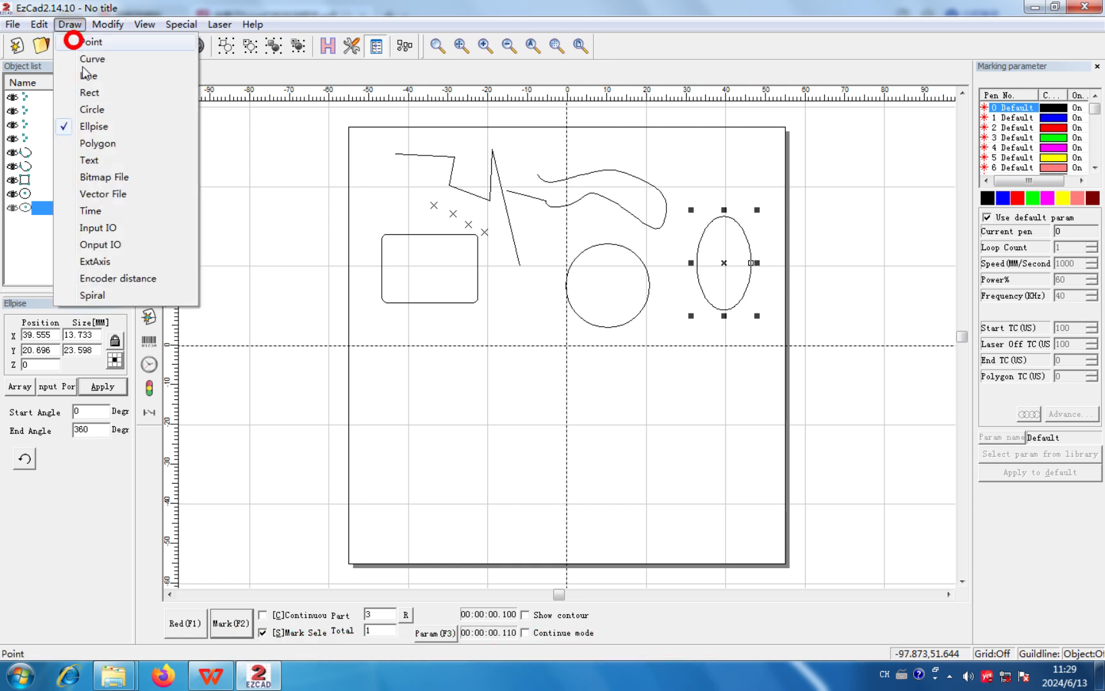
click(96, 143)
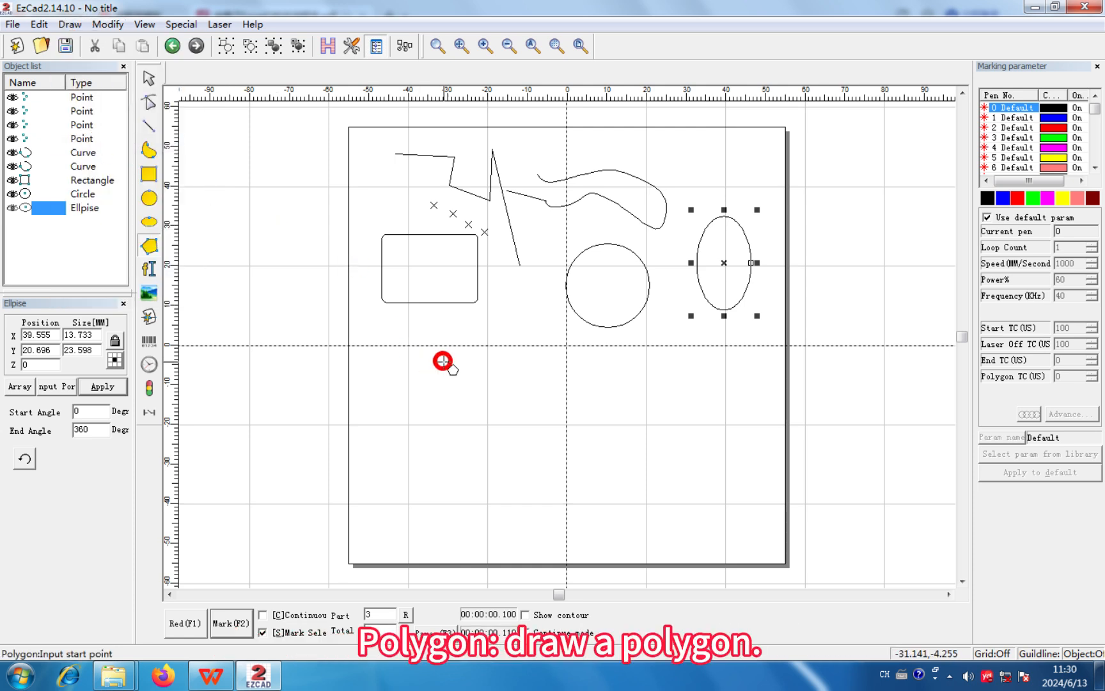
mouse_move(446, 362)
mouse_down()
mouse_move(501, 343)
mouse_move(520, 316)
mouse_move(513, 301)
mouse_move(493, 306)
mouse_up()
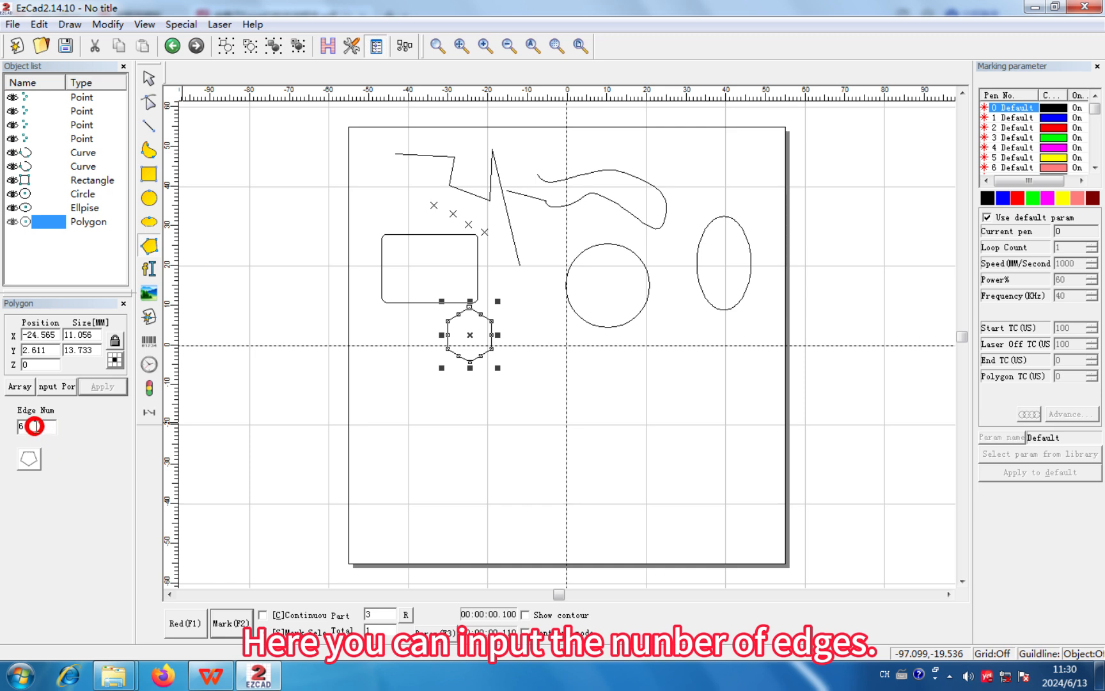
- Set the polygon's number of edges to 5, then finish drawing and deselect it
drag(36, 427, 23, 426)
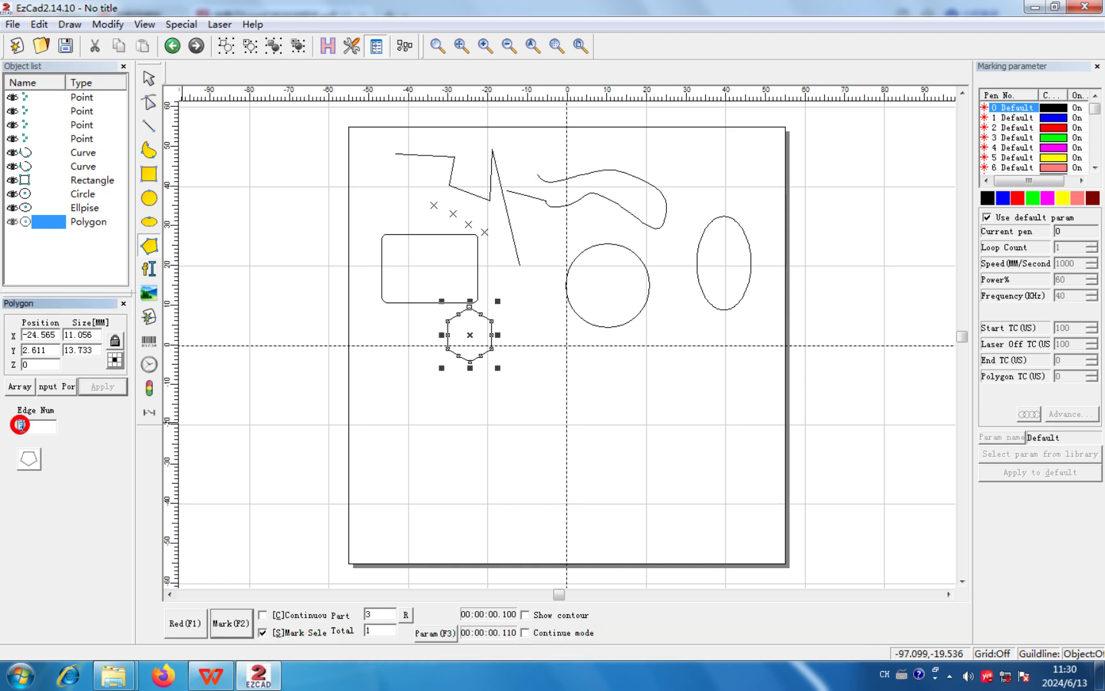
text(5)
key(Return)
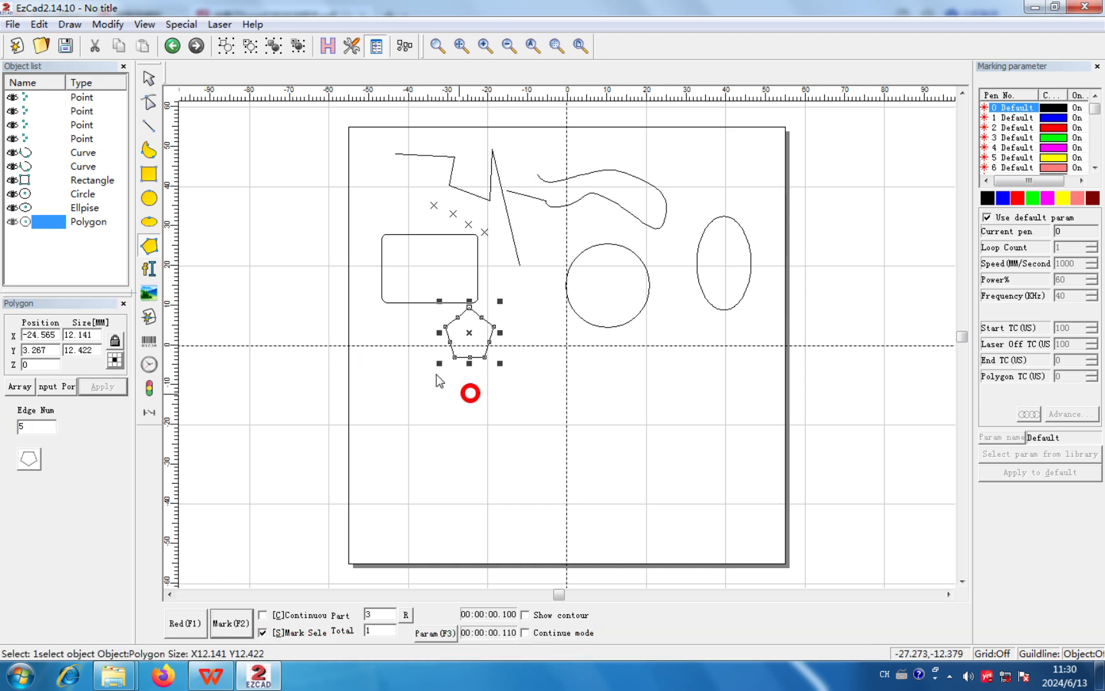
right_click(368, 265)
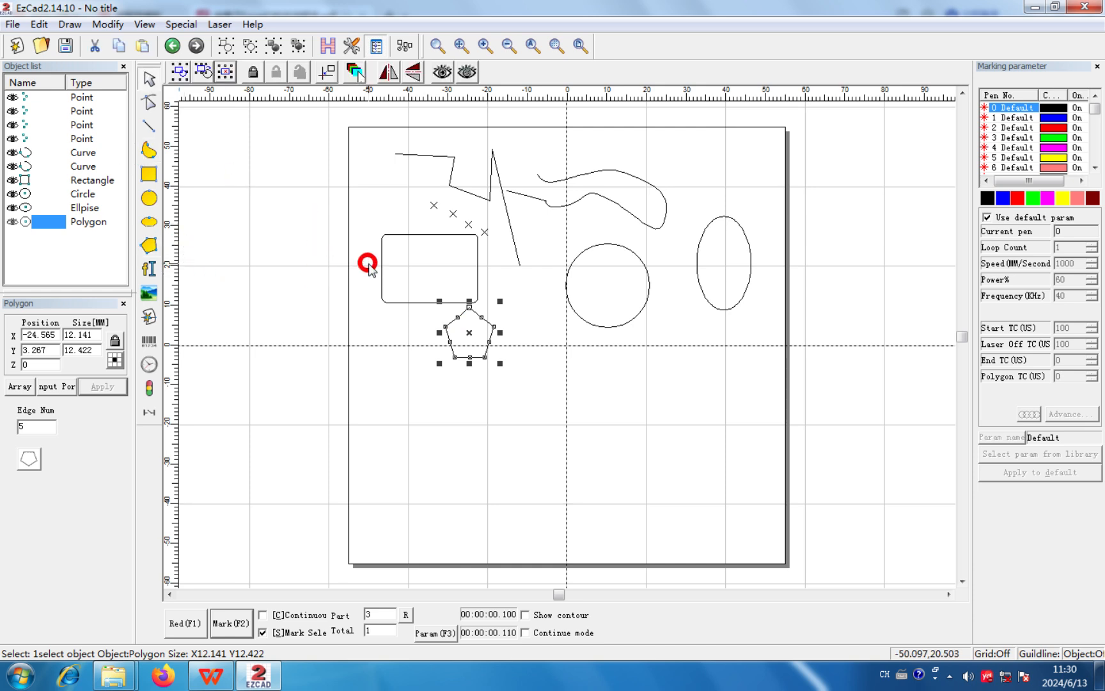
click(369, 256)
click(144, 97)
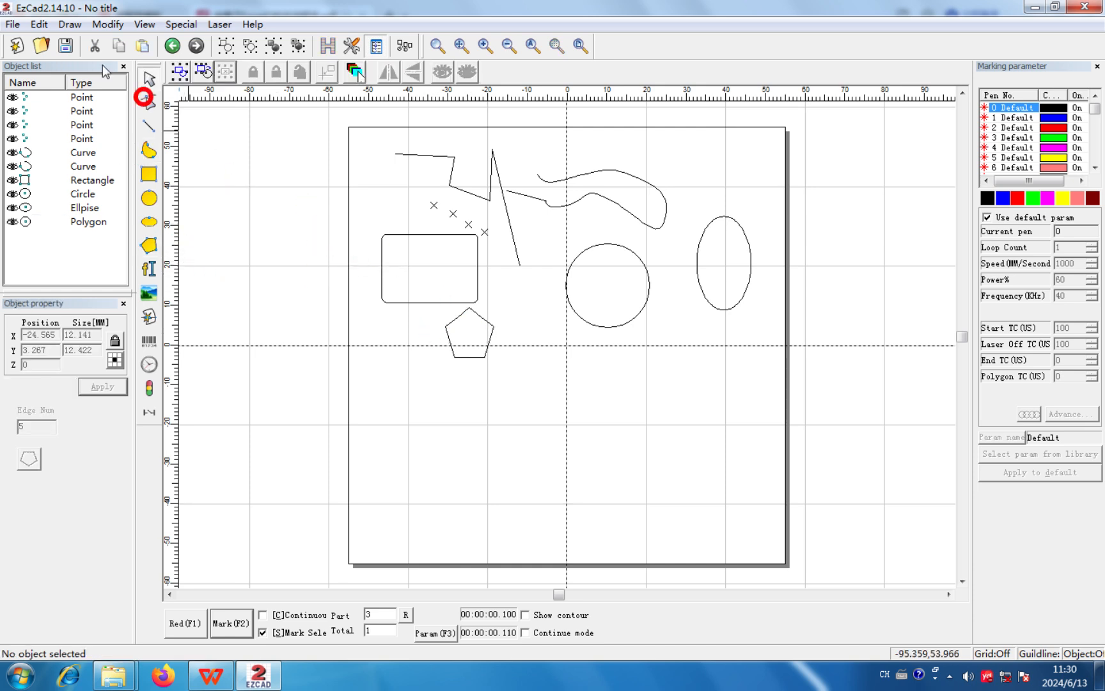
- Place a text object reading "TEXT" below and to the right of the circle
click(72, 24)
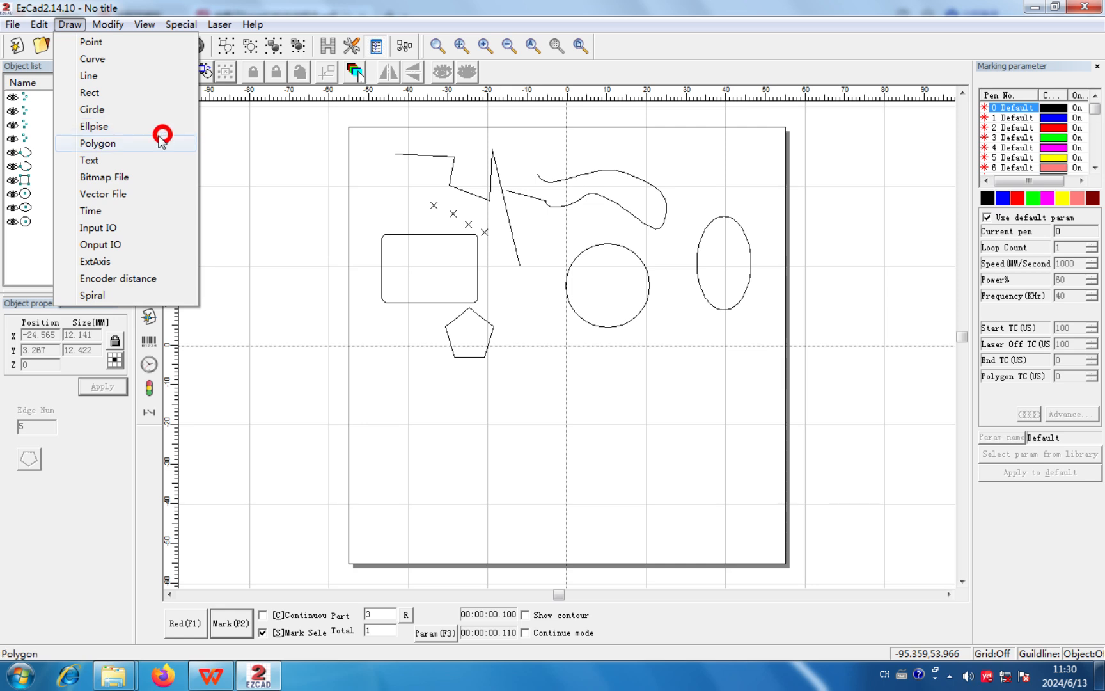
click(123, 160)
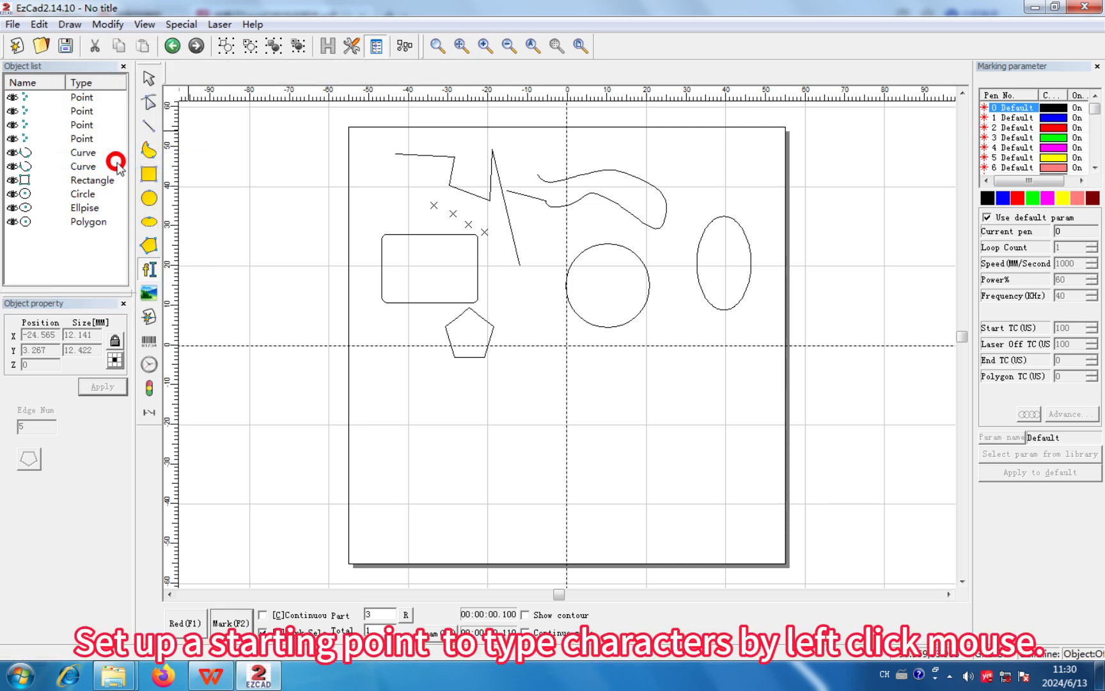
click(624, 355)
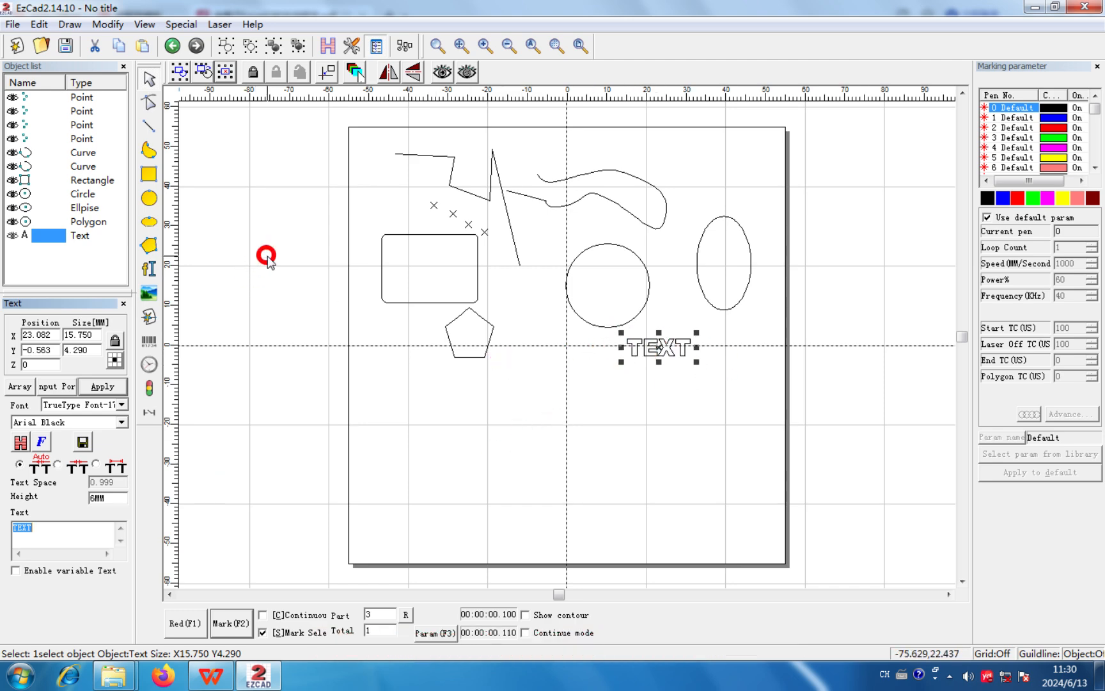
- Open the bitmap file import dialog to view its image files and options, then cancel without importing
click(68, 23)
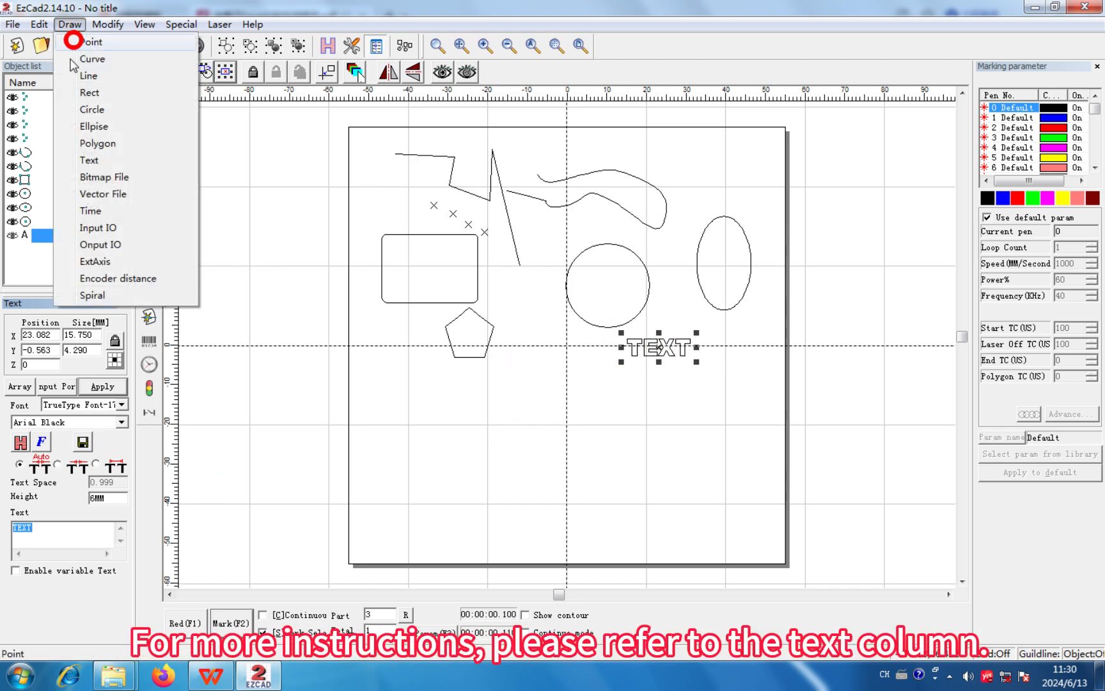
click(106, 178)
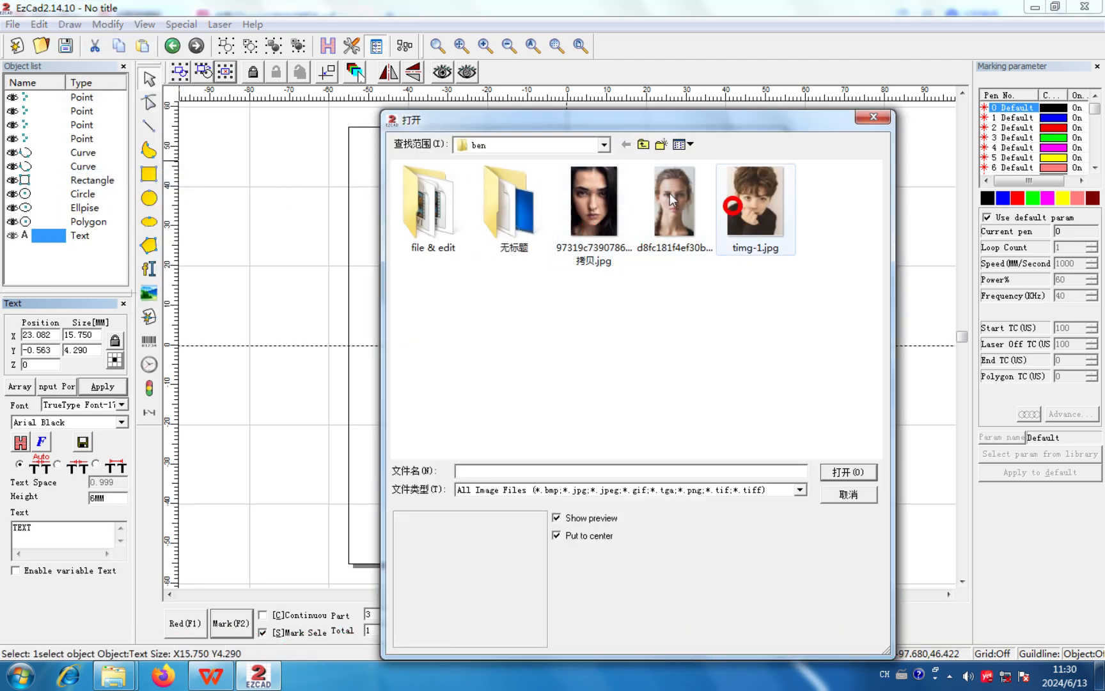
click(861, 492)
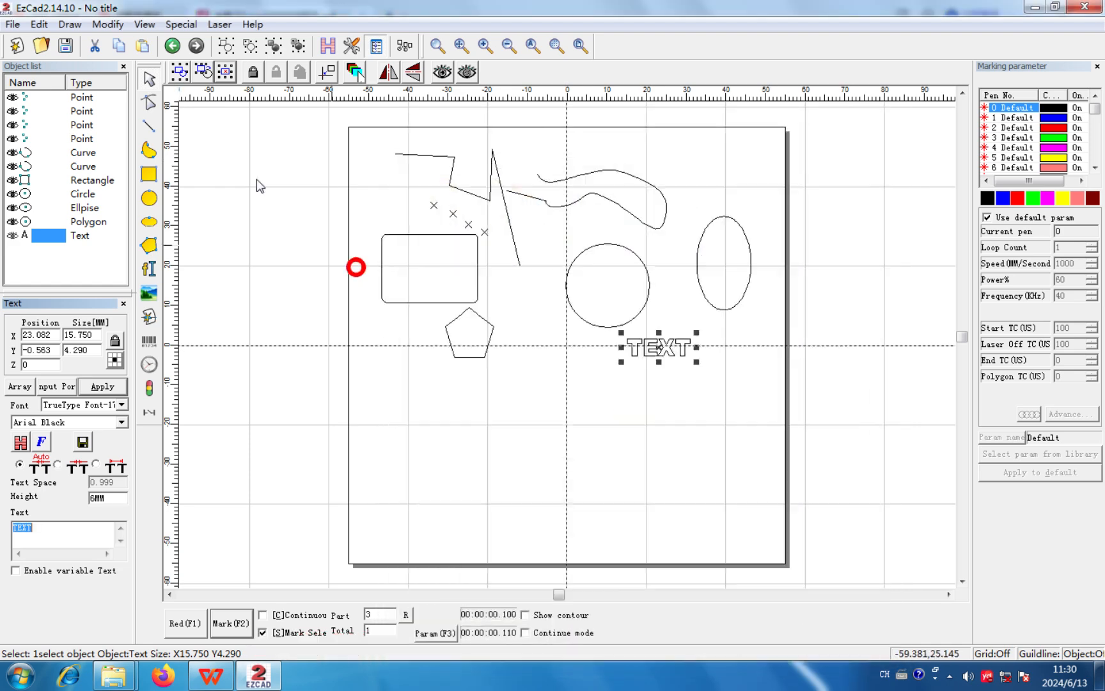
- Examine the file types offered in the vector file import dialog, then cancel without importing
click(83, 25)
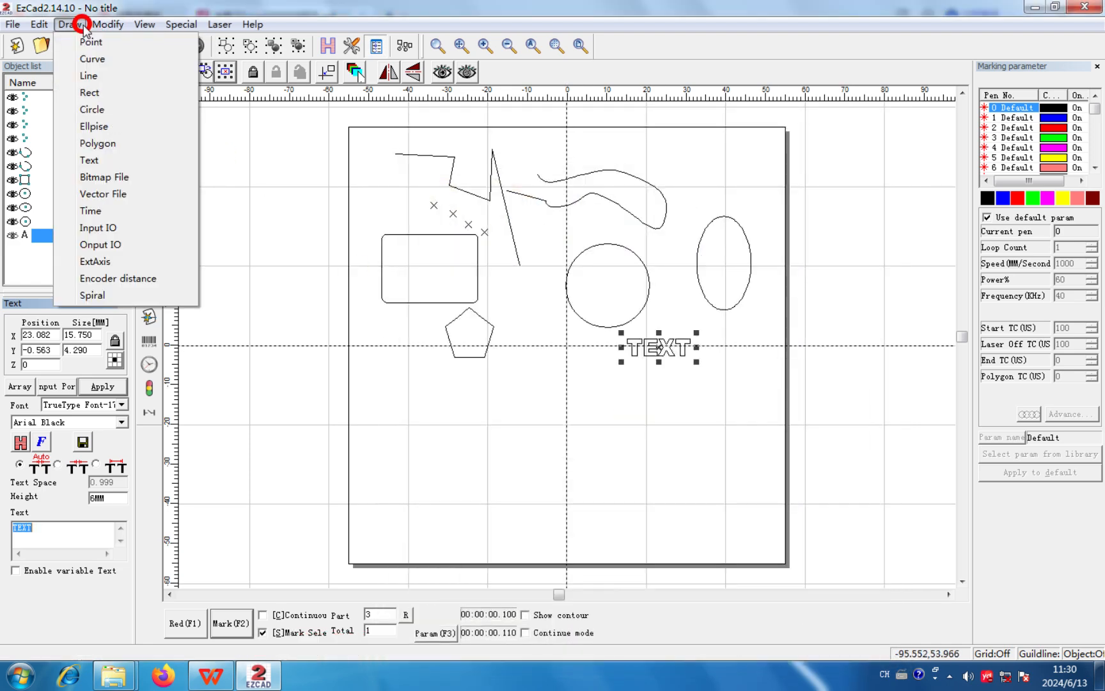
click(112, 193)
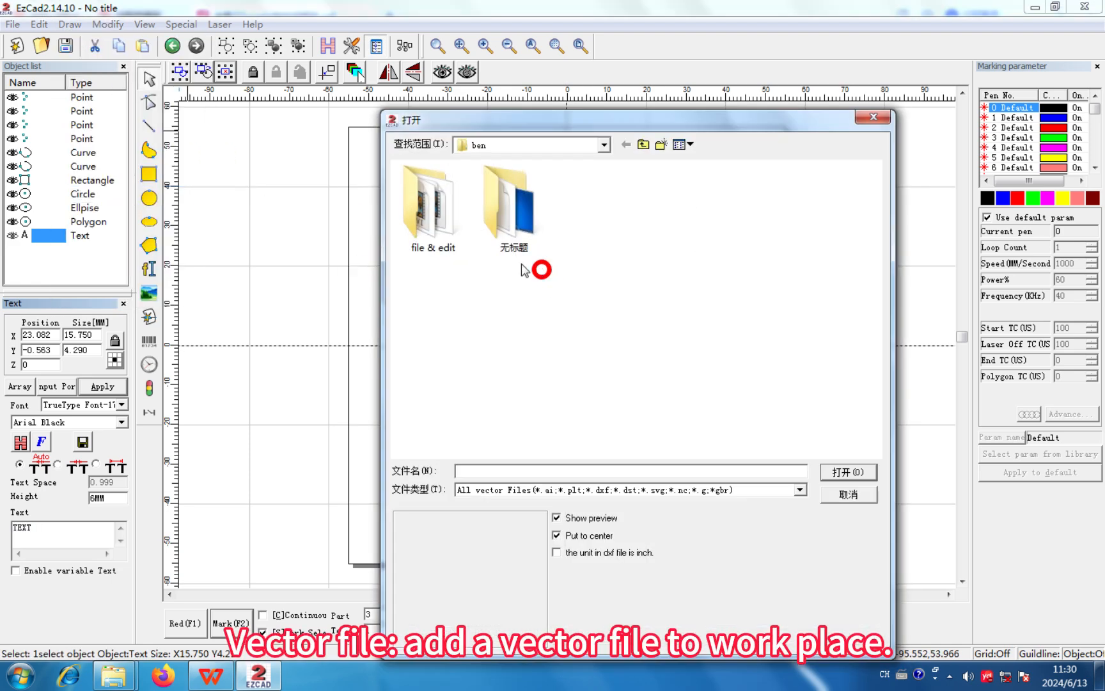
click(799, 489)
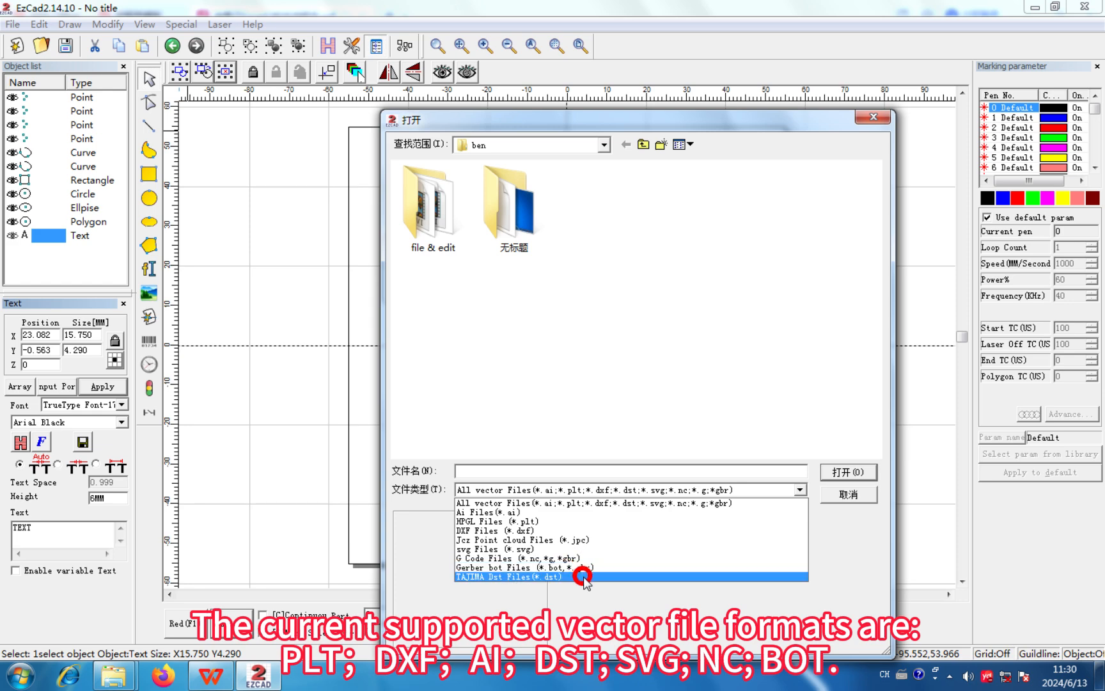
click(846, 494)
click(842, 494)
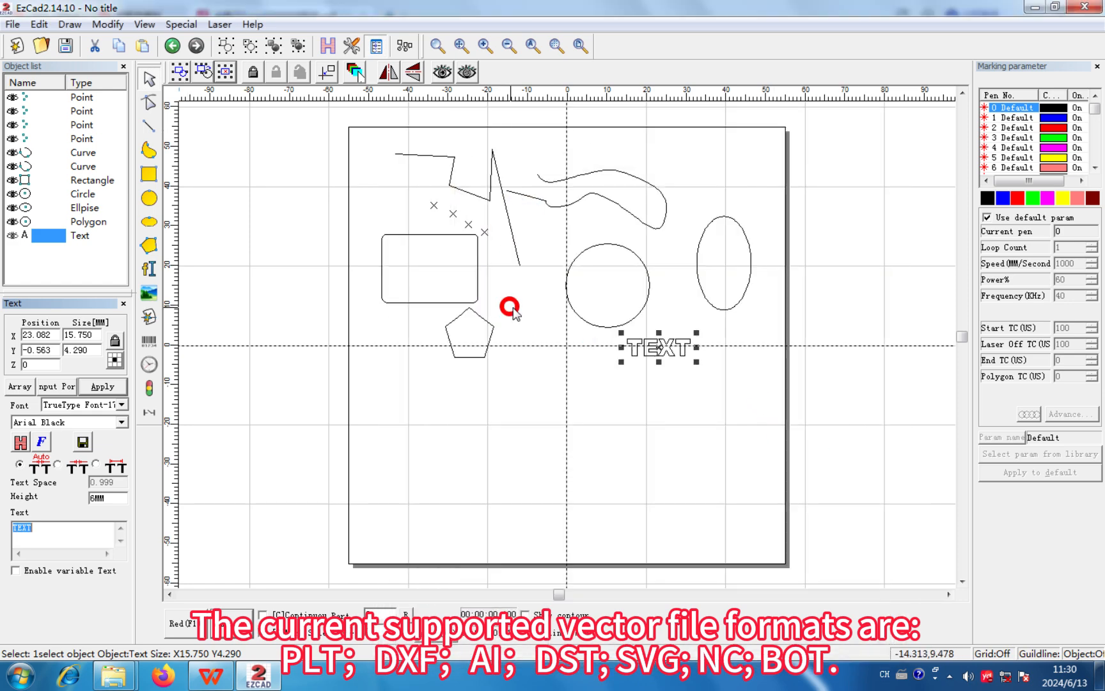
- Add a timer object and set its waiting time to 15 ms
click(71, 24)
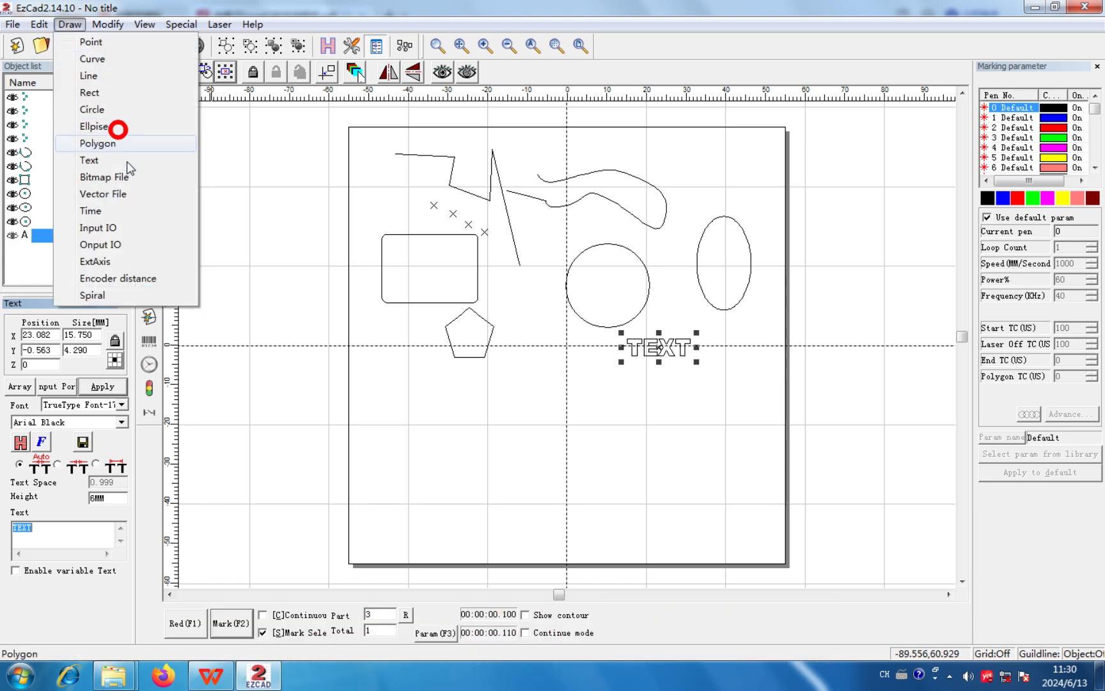
click(122, 210)
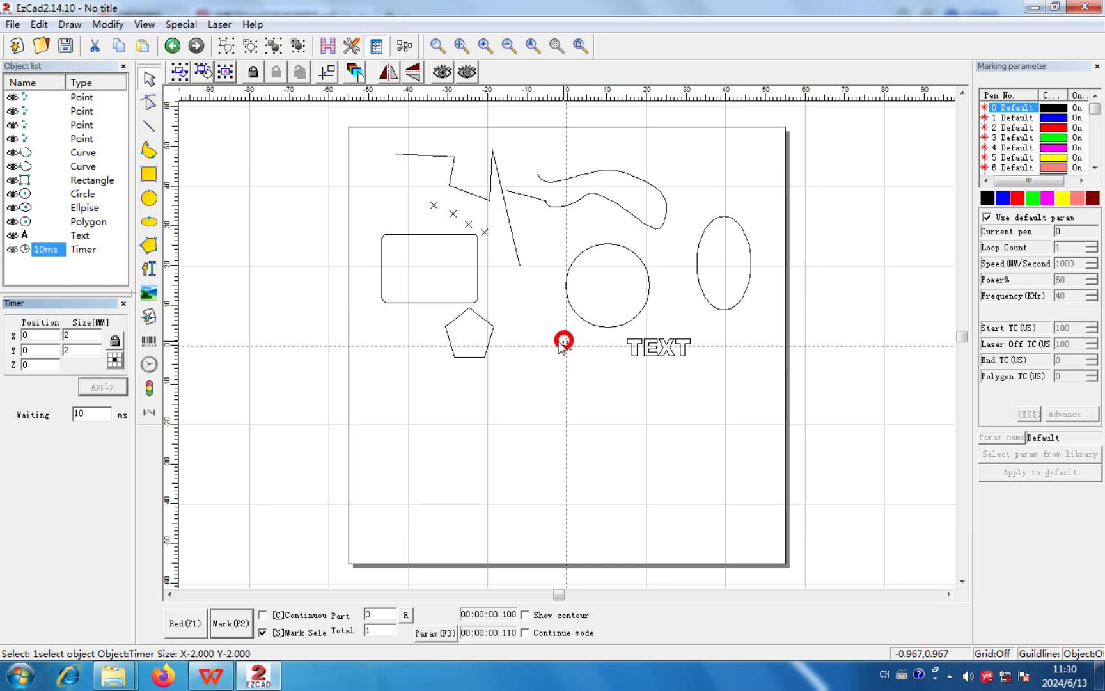
click(105, 414)
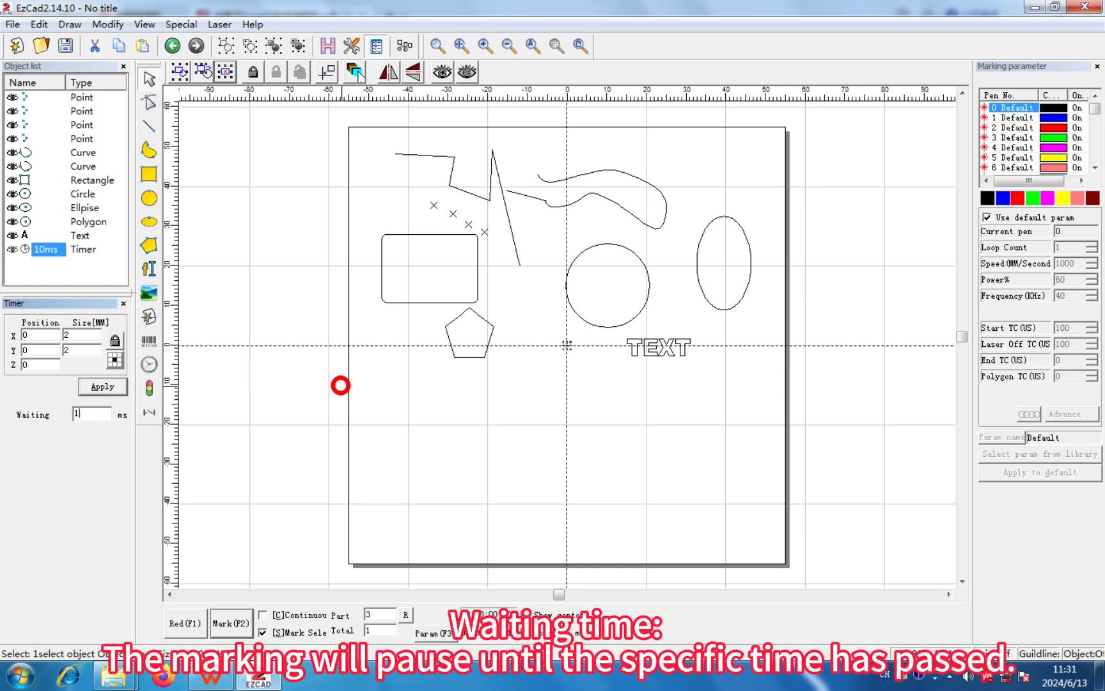
click(107, 387)
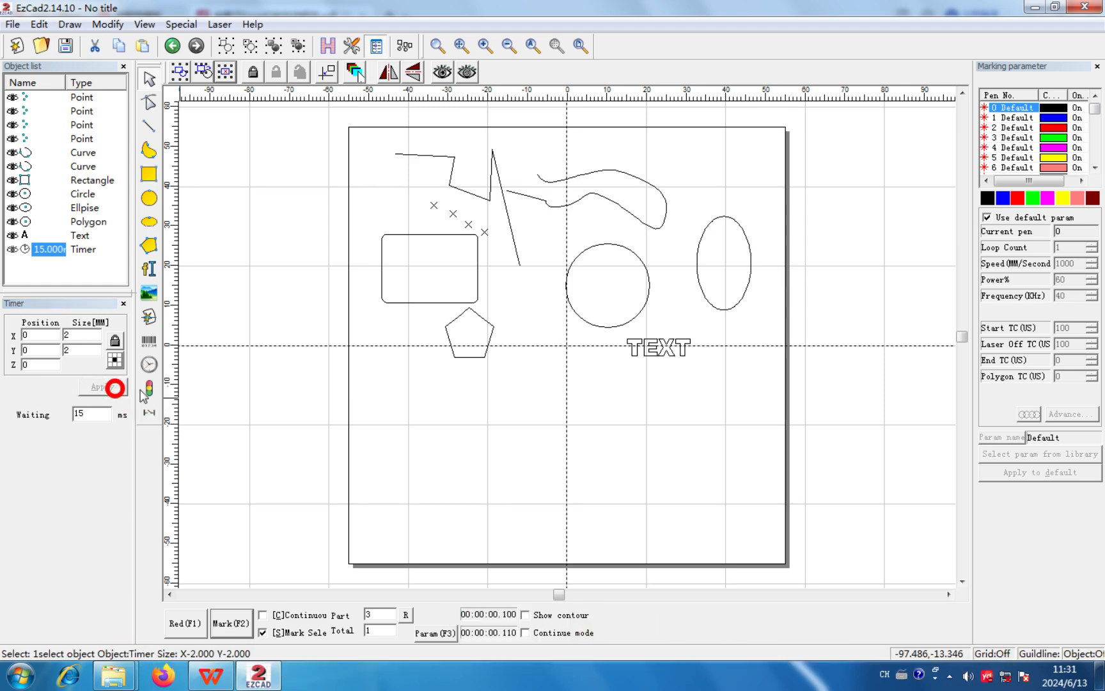
- Add an input IO object and enable its message "Wait IO input"
click(67, 25)
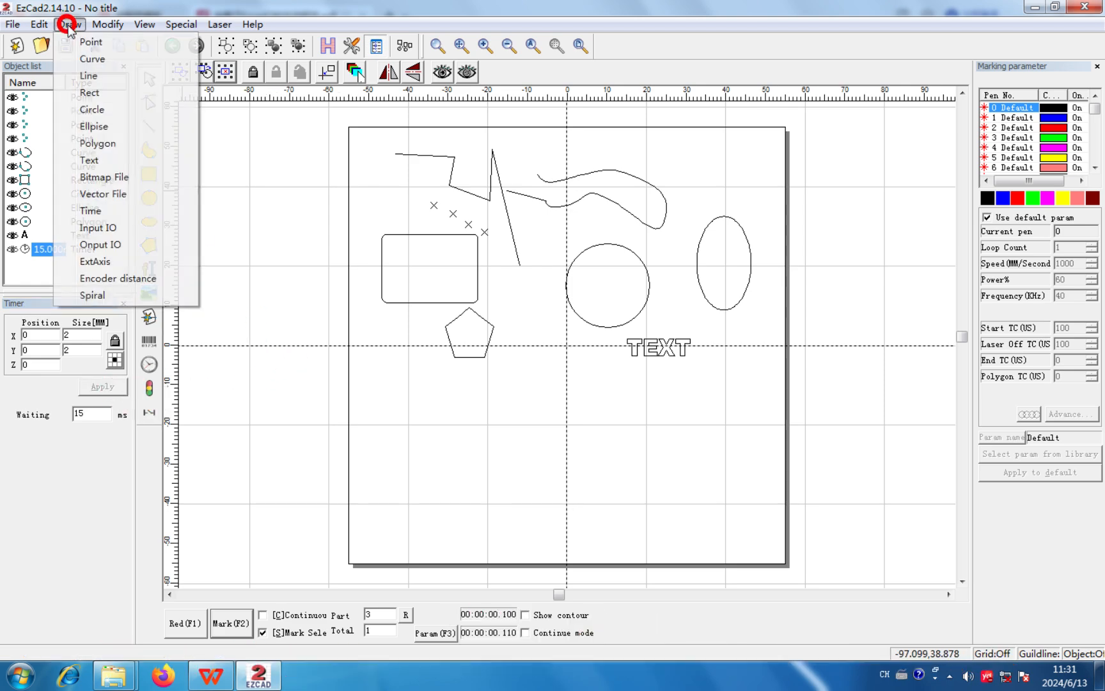
click(117, 227)
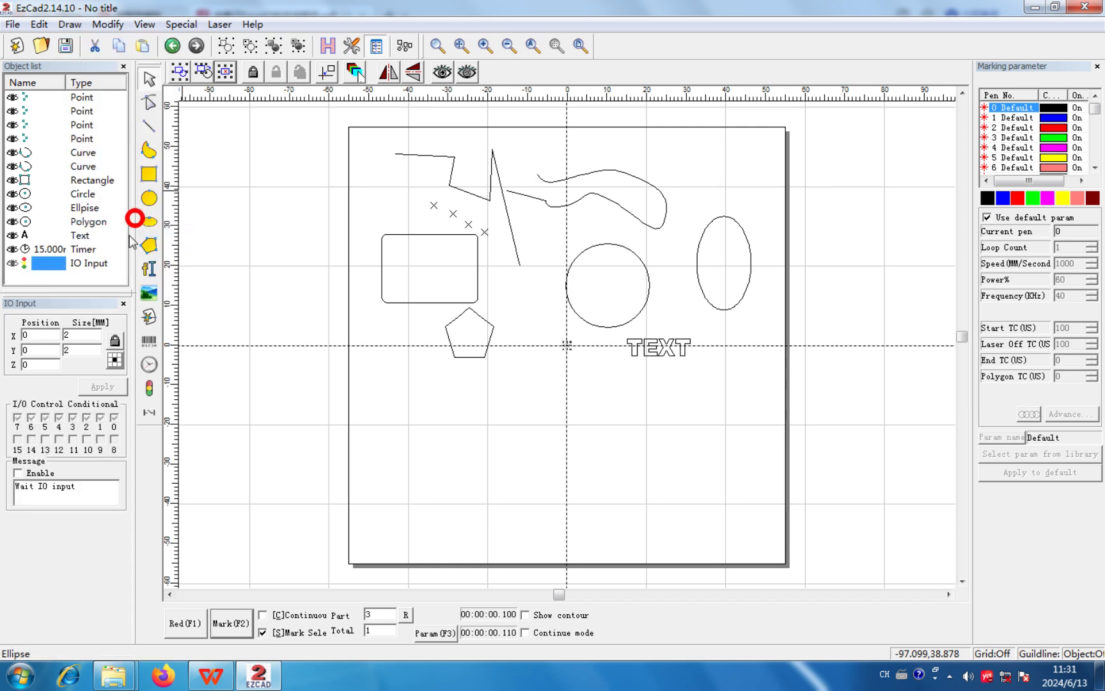
click(17, 473)
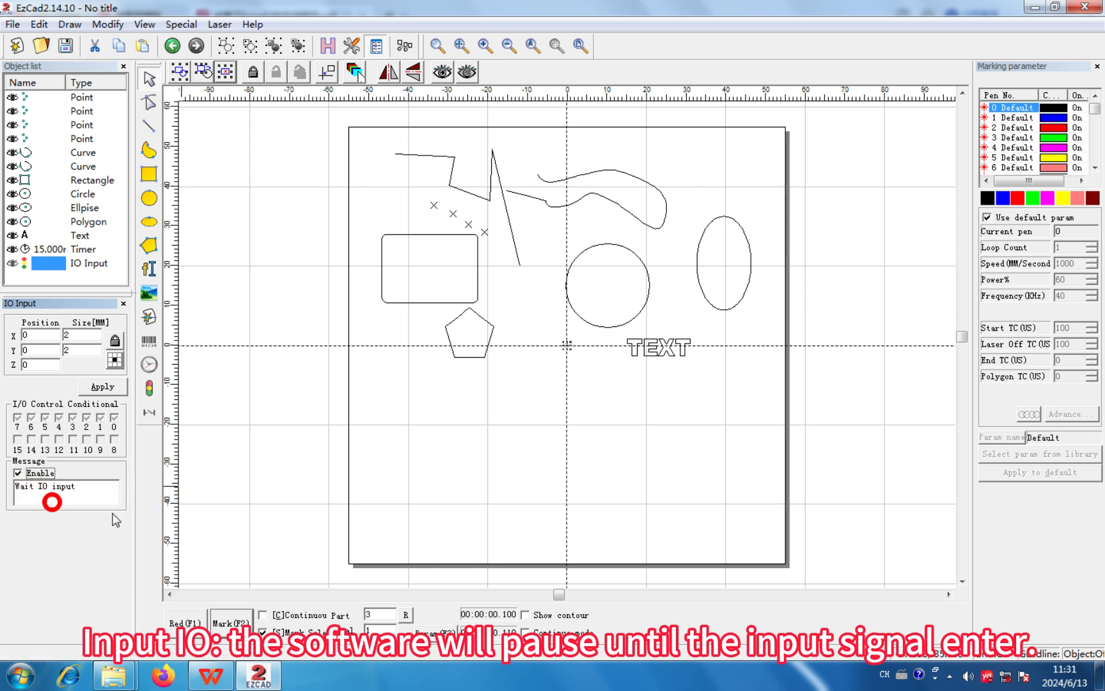
click(117, 389)
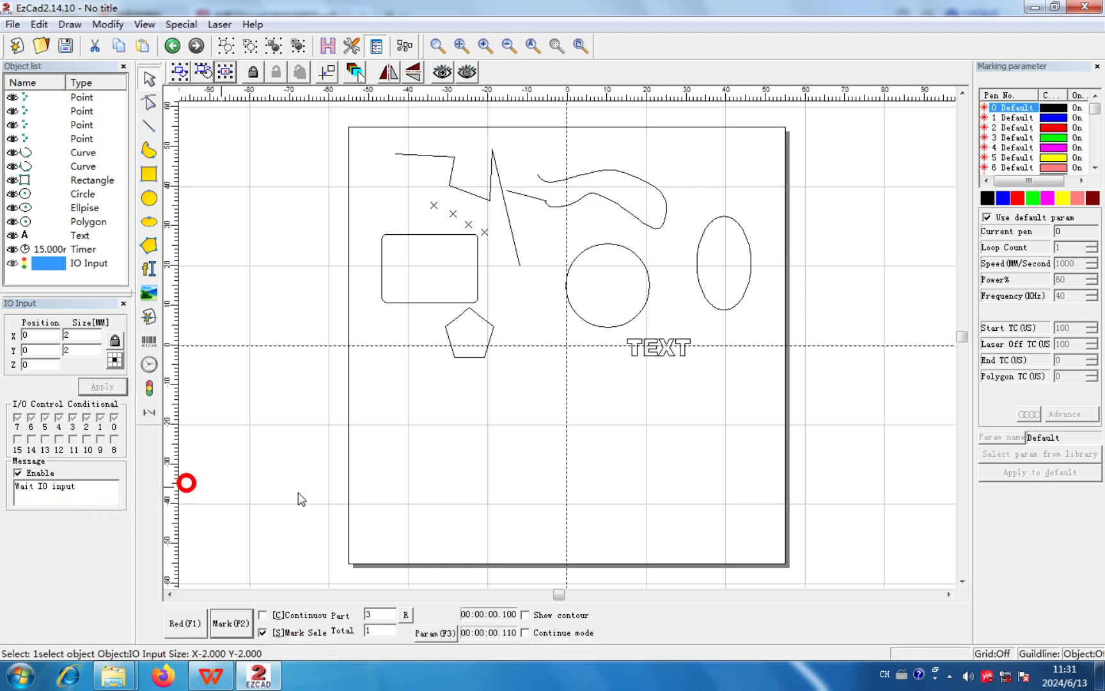
- Add an output IO object, assign it to output port 3, and apply the setting
click(69, 25)
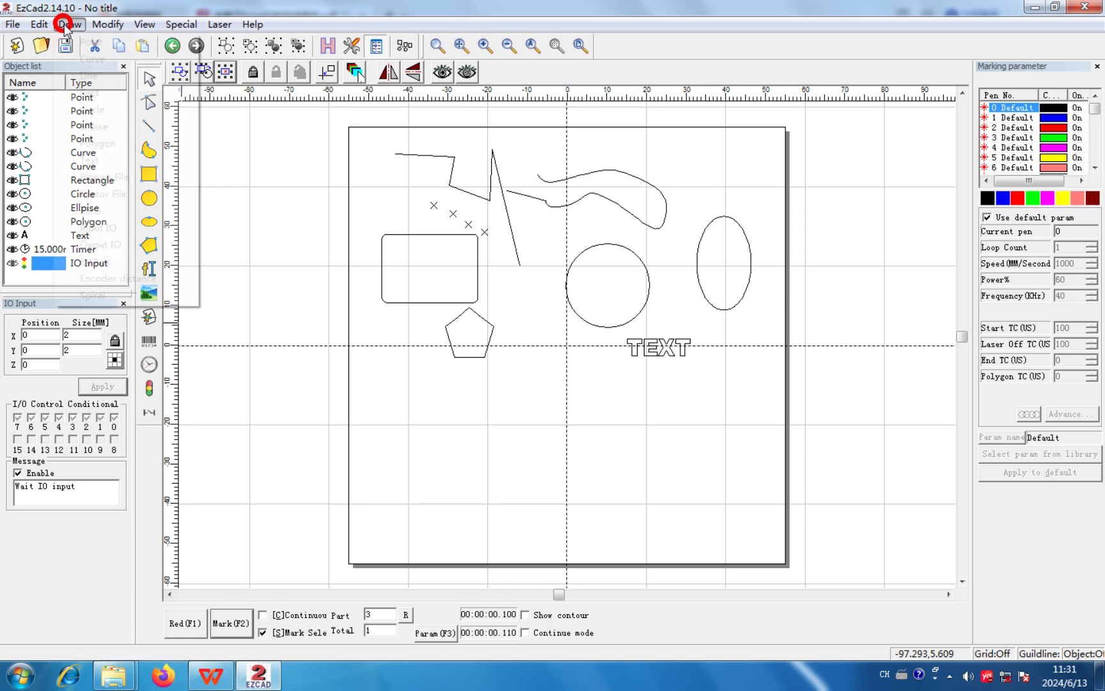
click(122, 244)
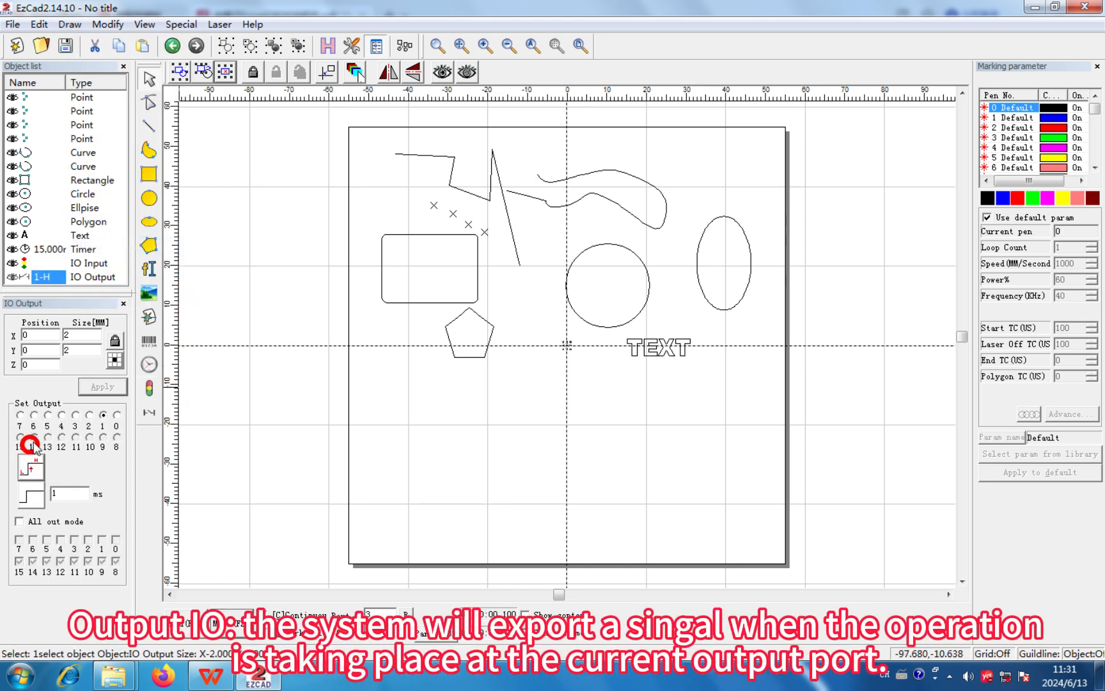
click(87, 419)
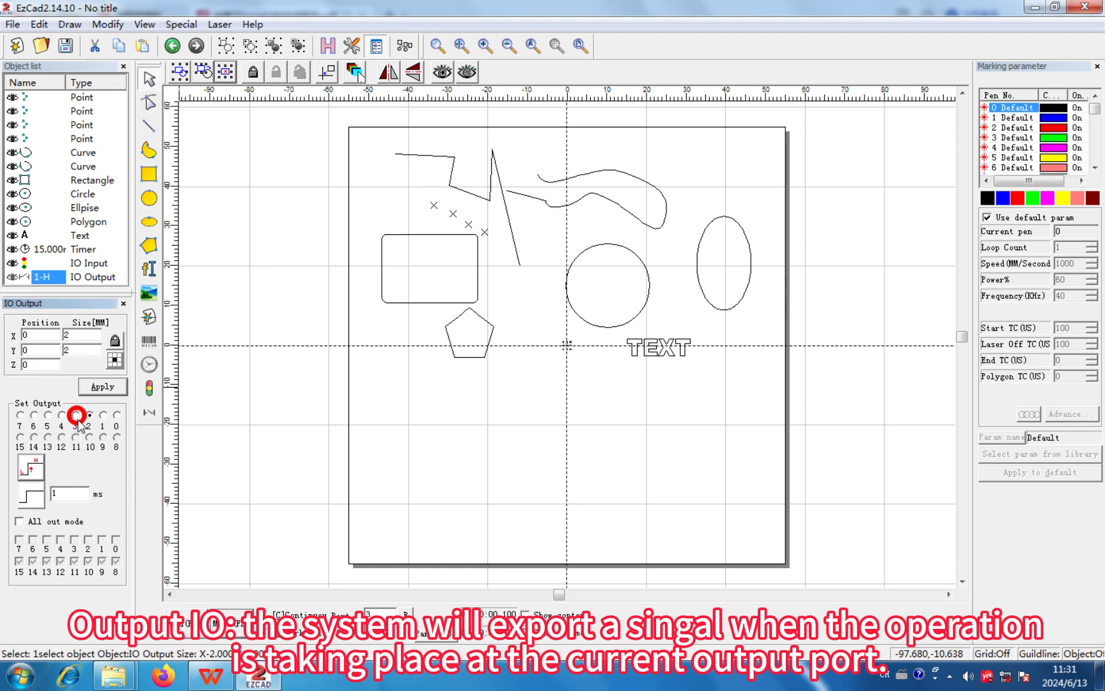
click(33, 465)
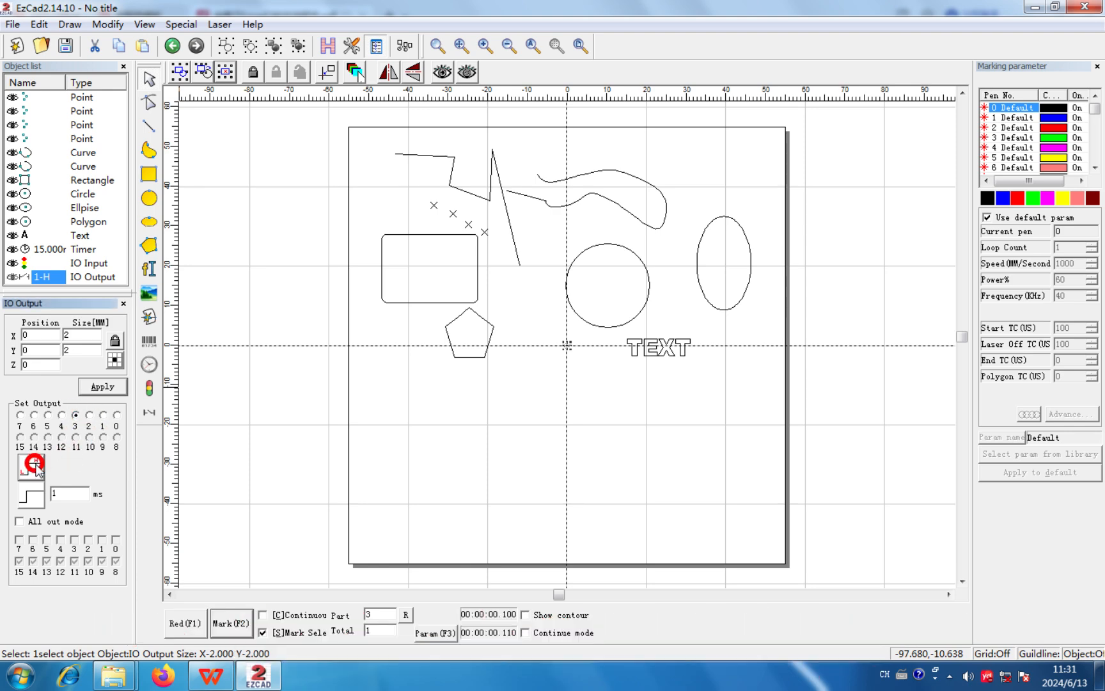
click(56, 488)
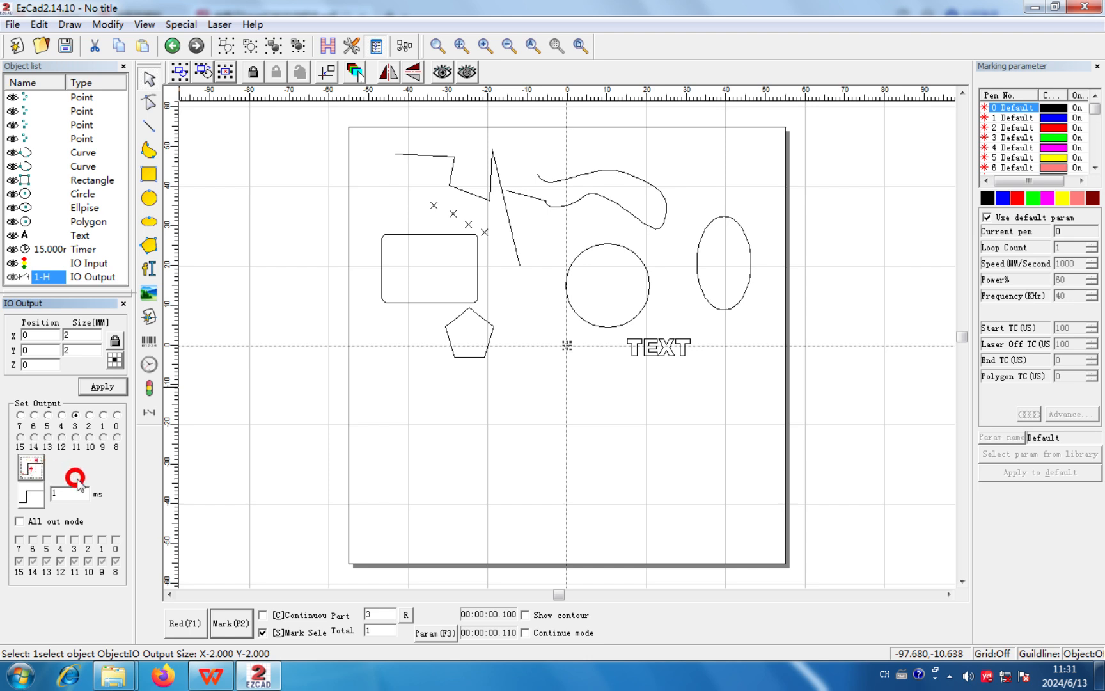
click(35, 491)
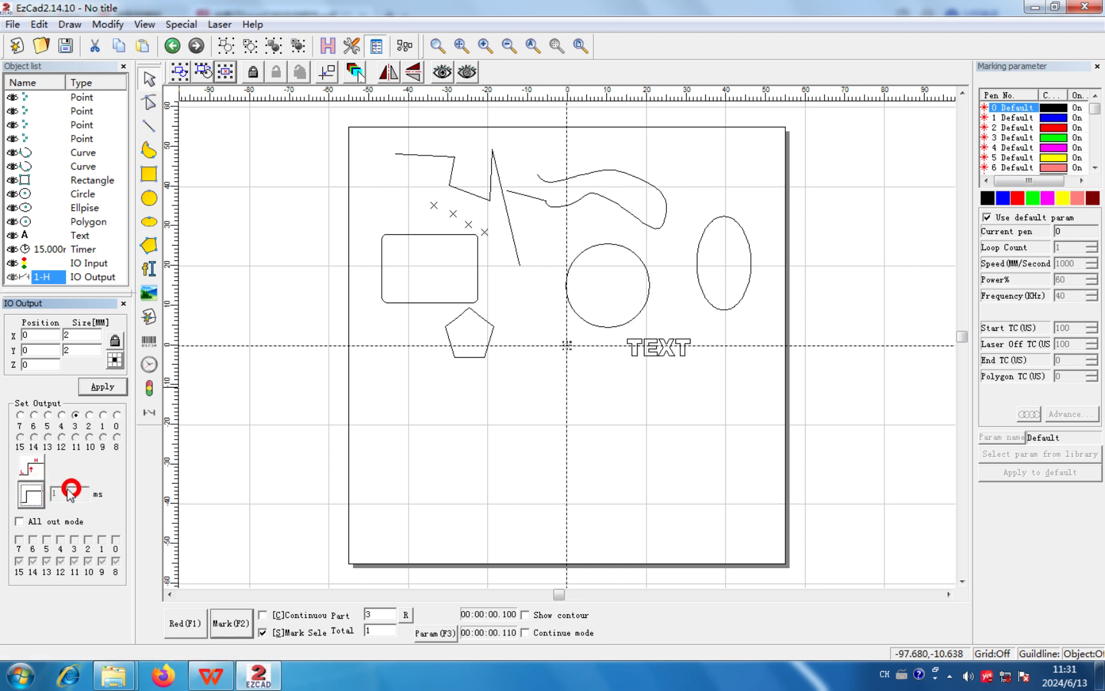
click(117, 428)
click(115, 389)
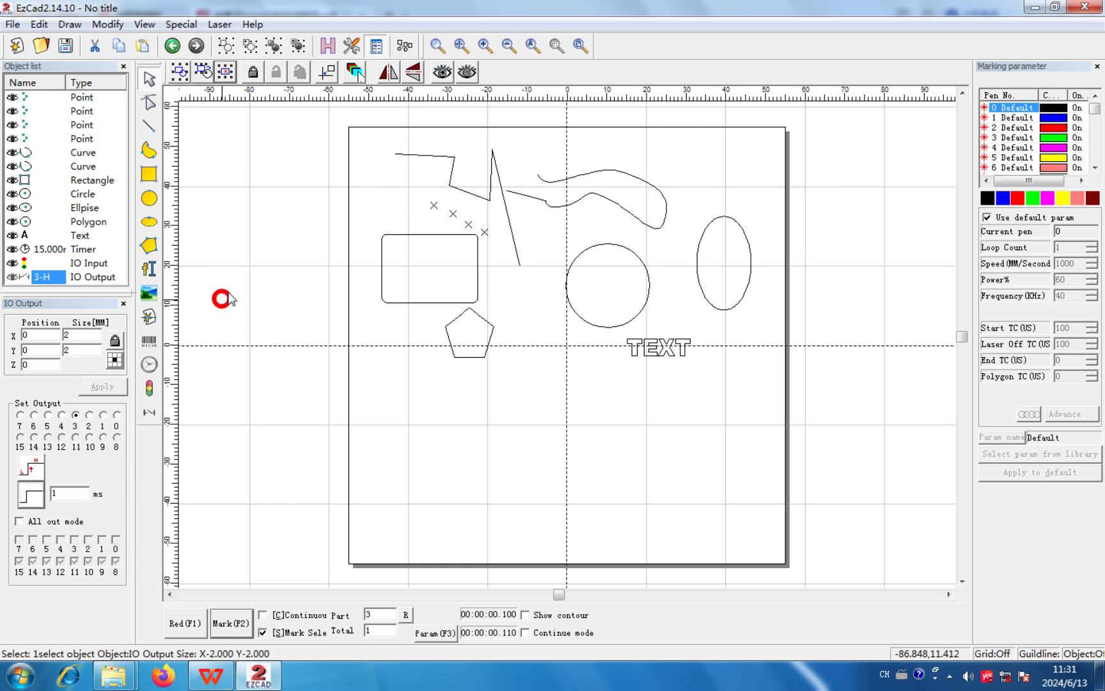
- Add an extension axis object with the first extension axis selected
click(70, 24)
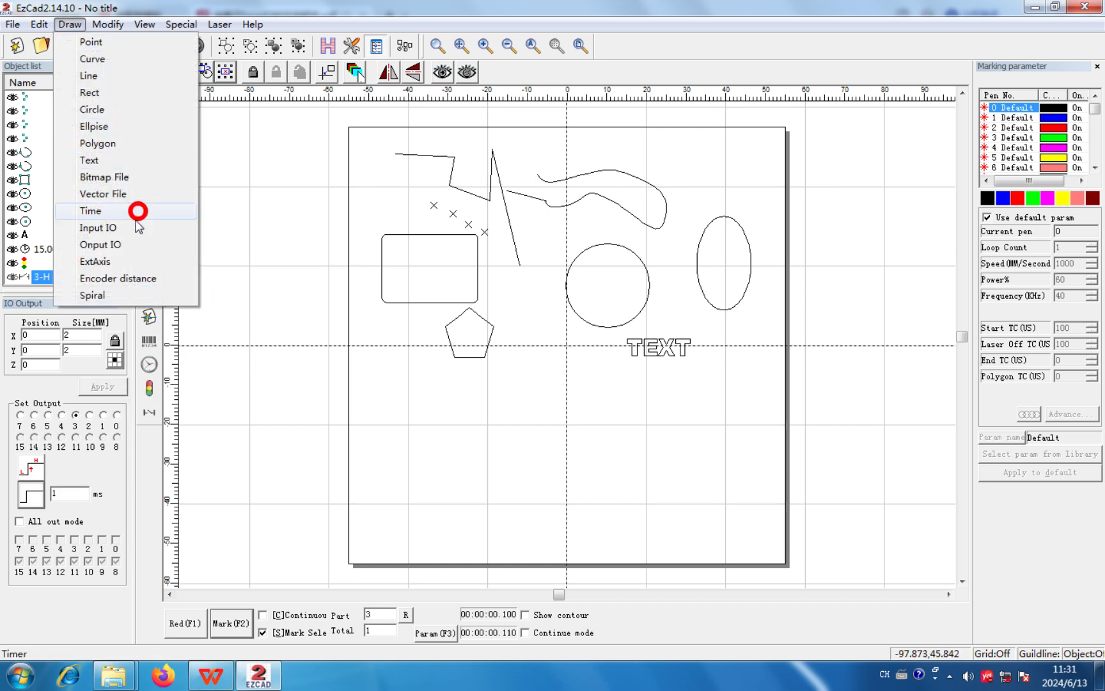
click(125, 262)
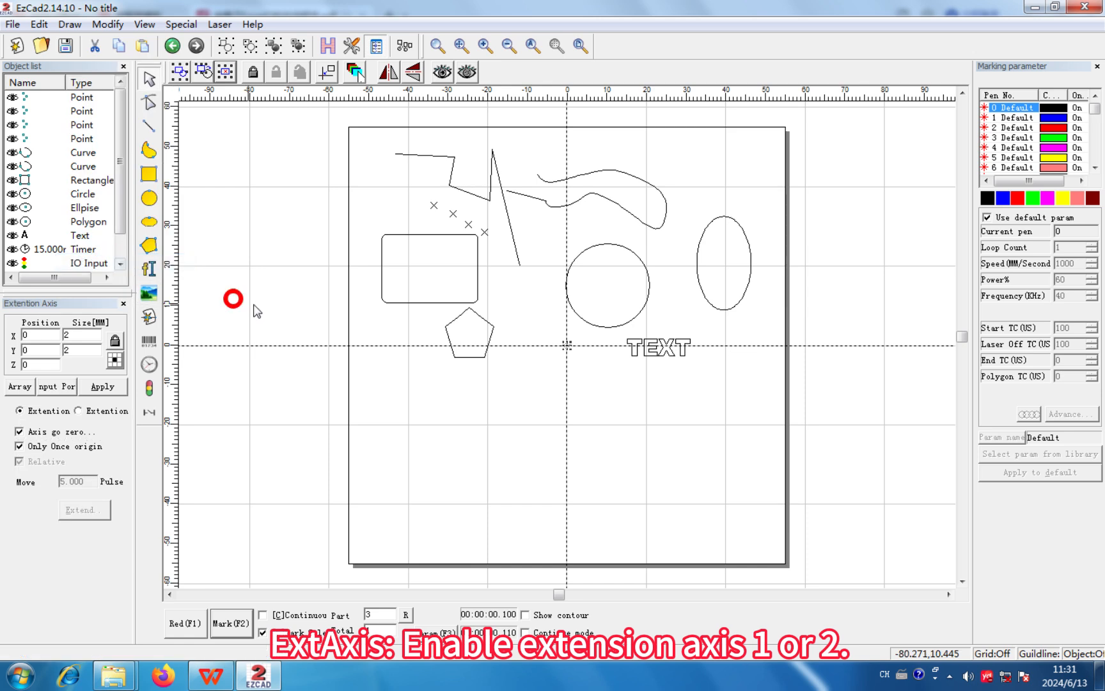
click(53, 420)
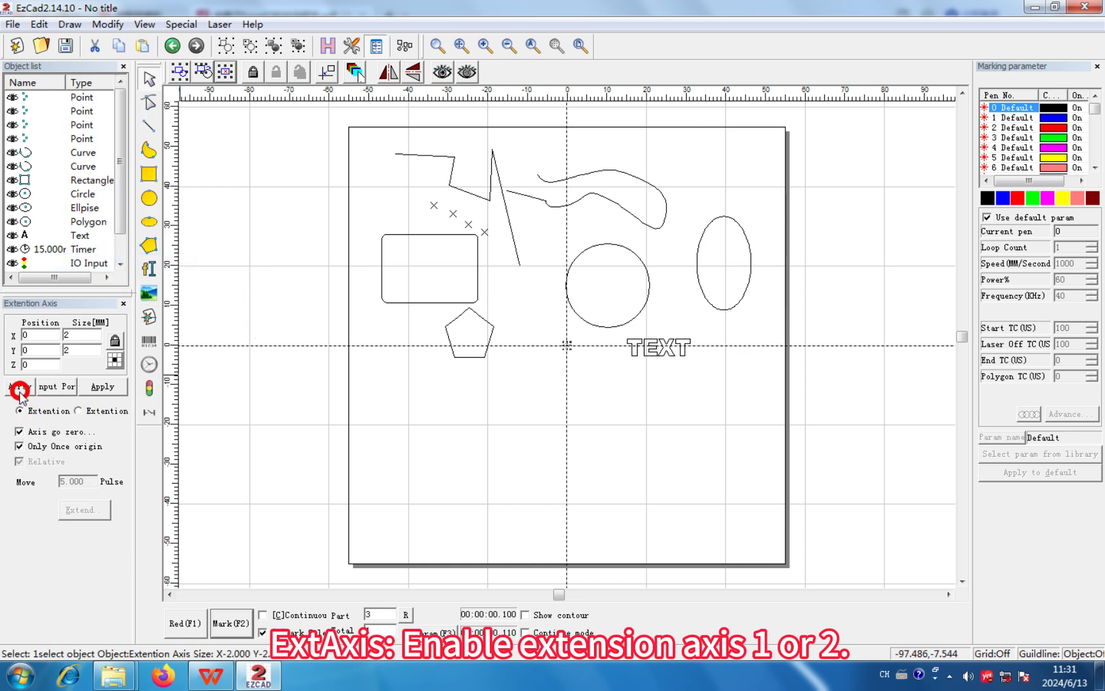
click(21, 412)
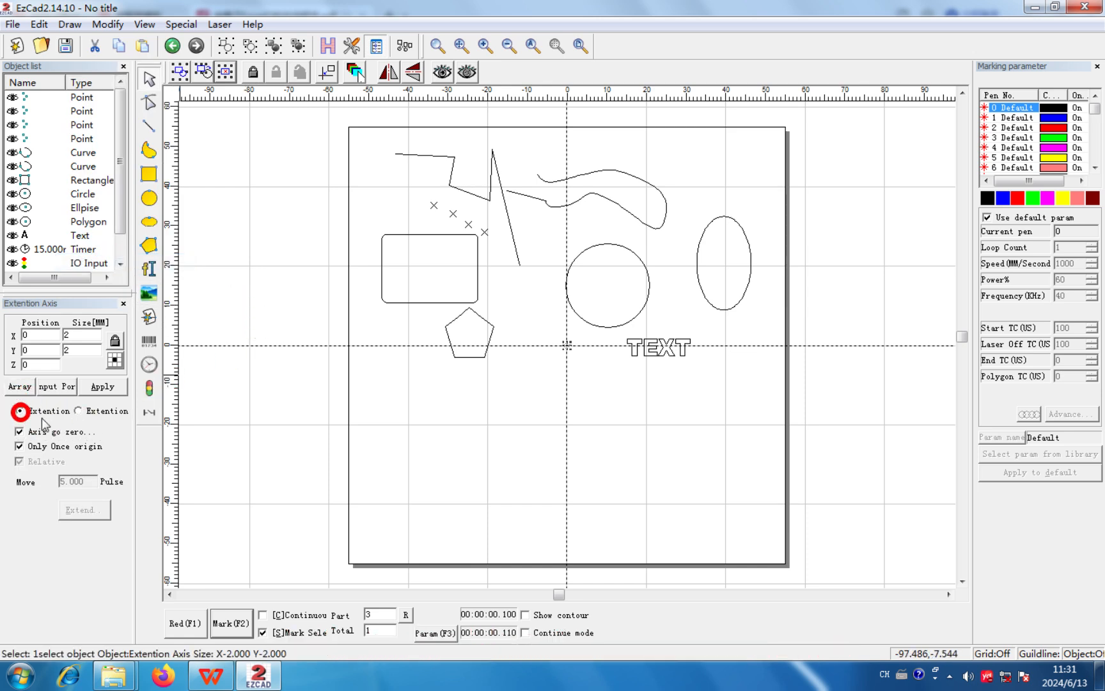
click(72, 402)
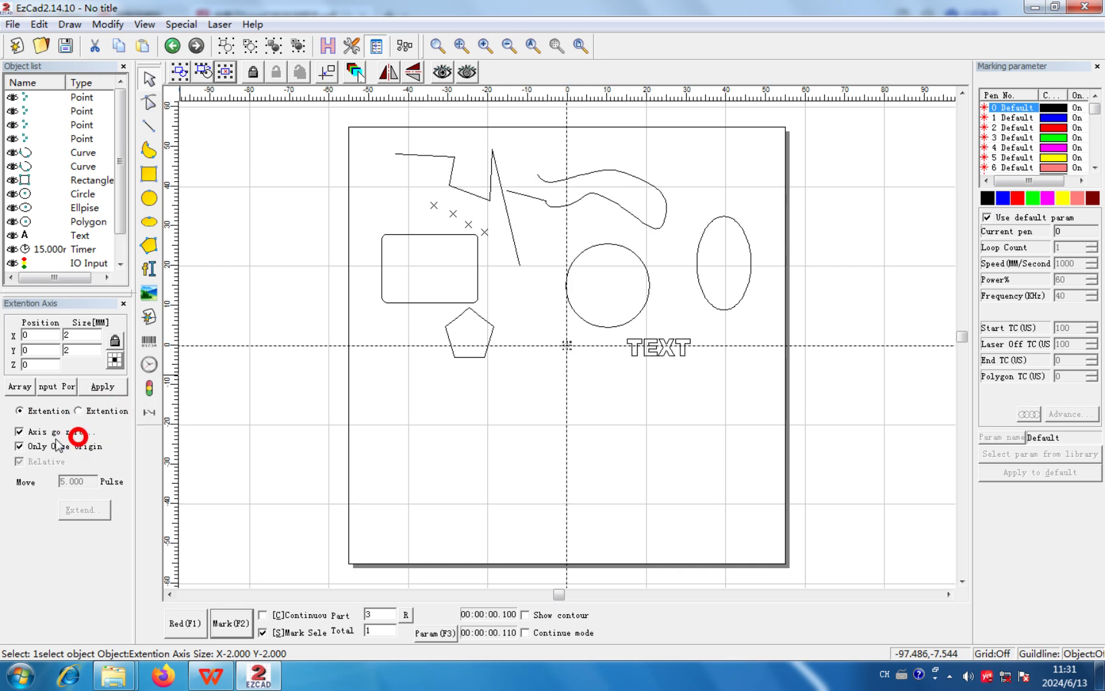
- Turn off Axis go zero to look at the Relative and Move pulse options, then turn it back on
click(16, 433)
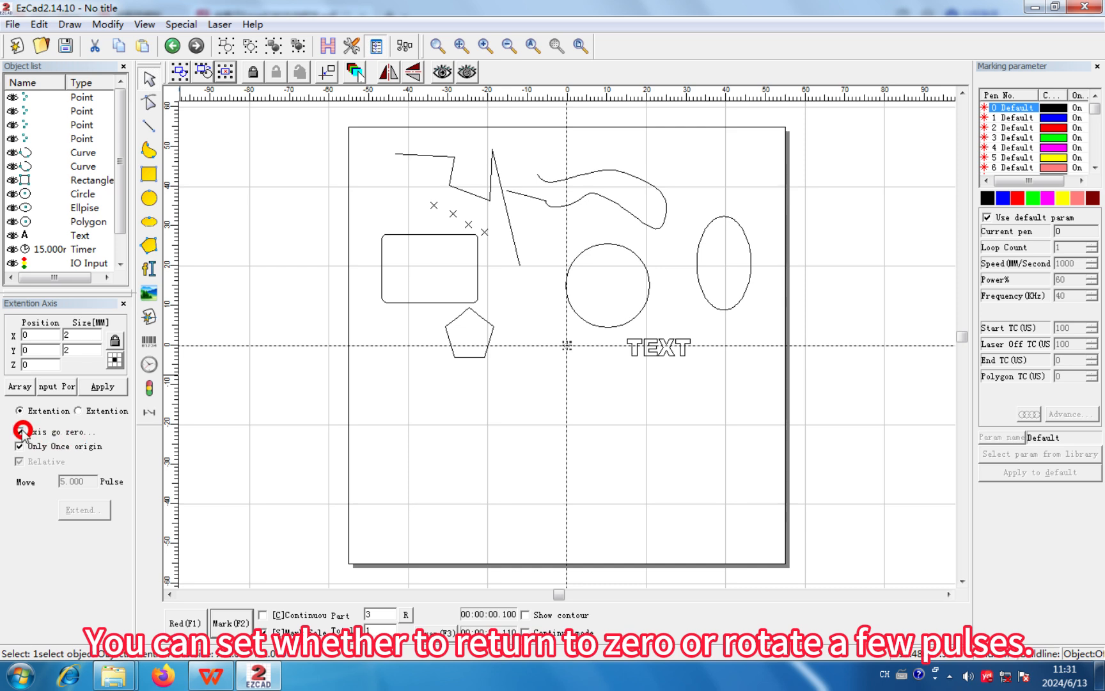
click(20, 431)
click(19, 460)
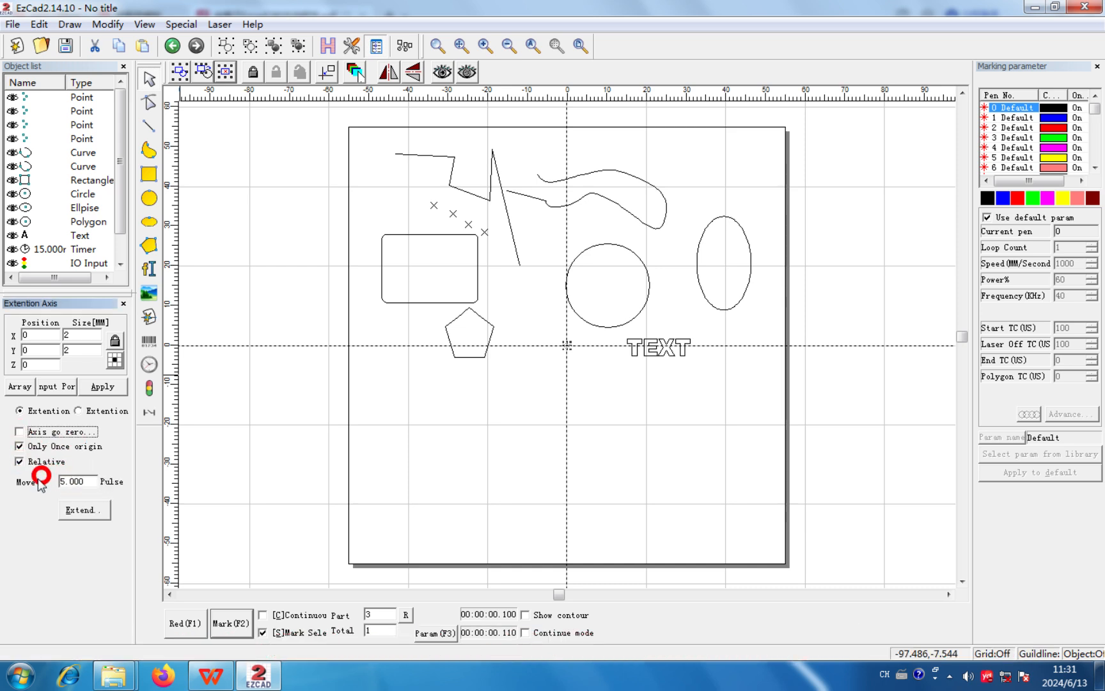
click(88, 485)
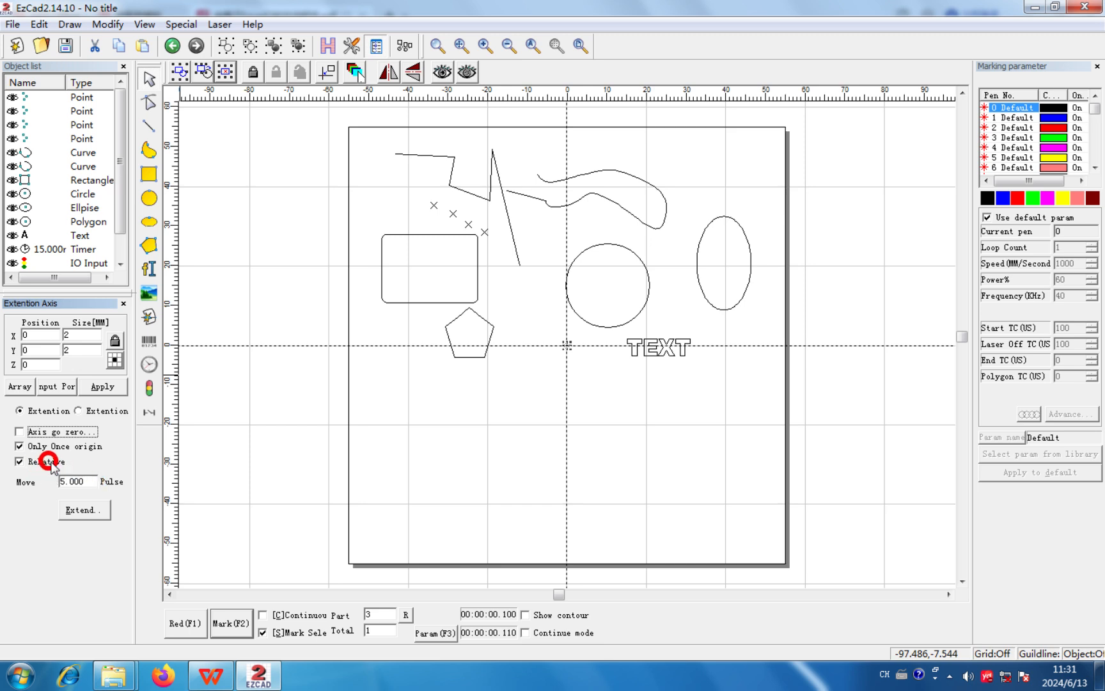
click(20, 431)
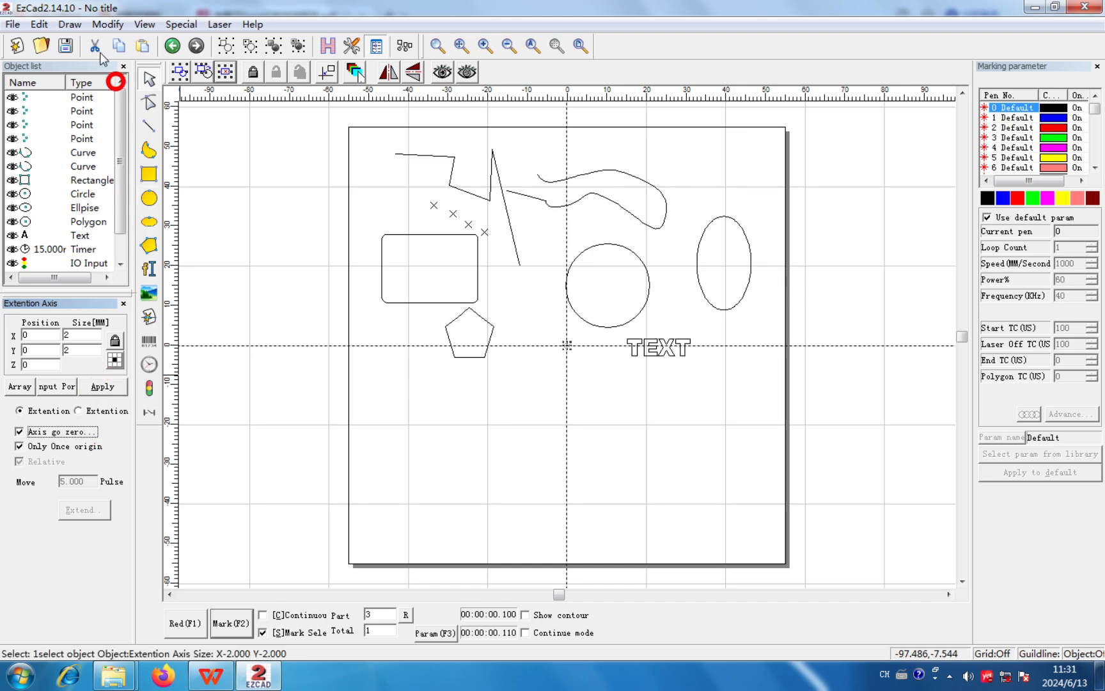
- Add an encoder distance object and set its distance to 1200 mm
click(69, 25)
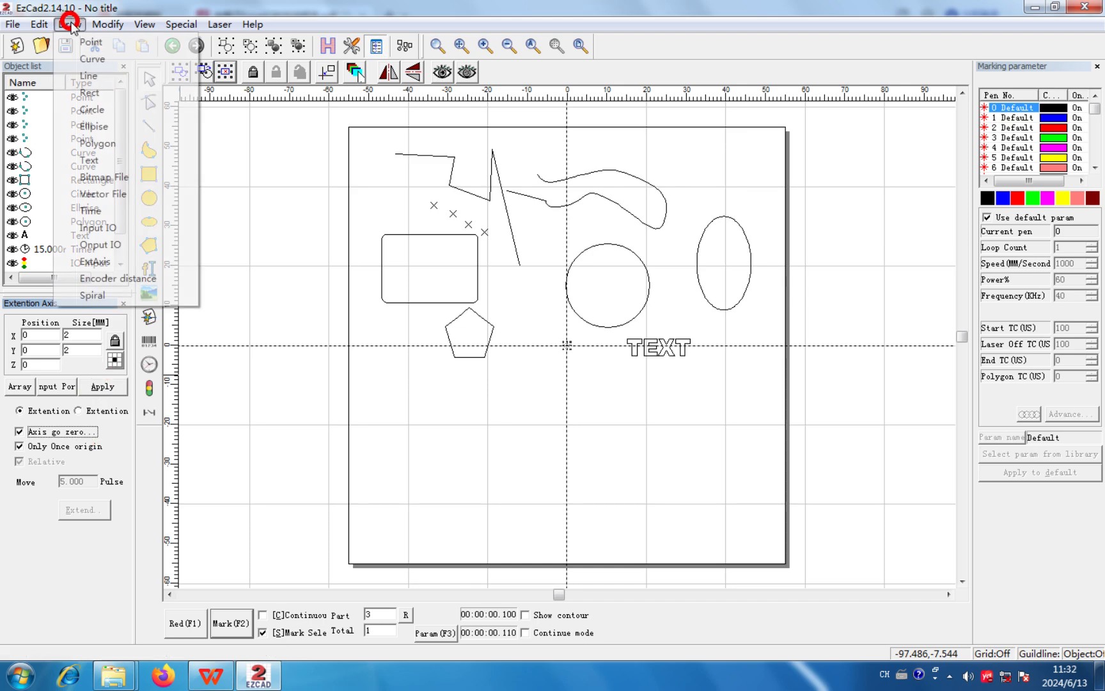
click(132, 278)
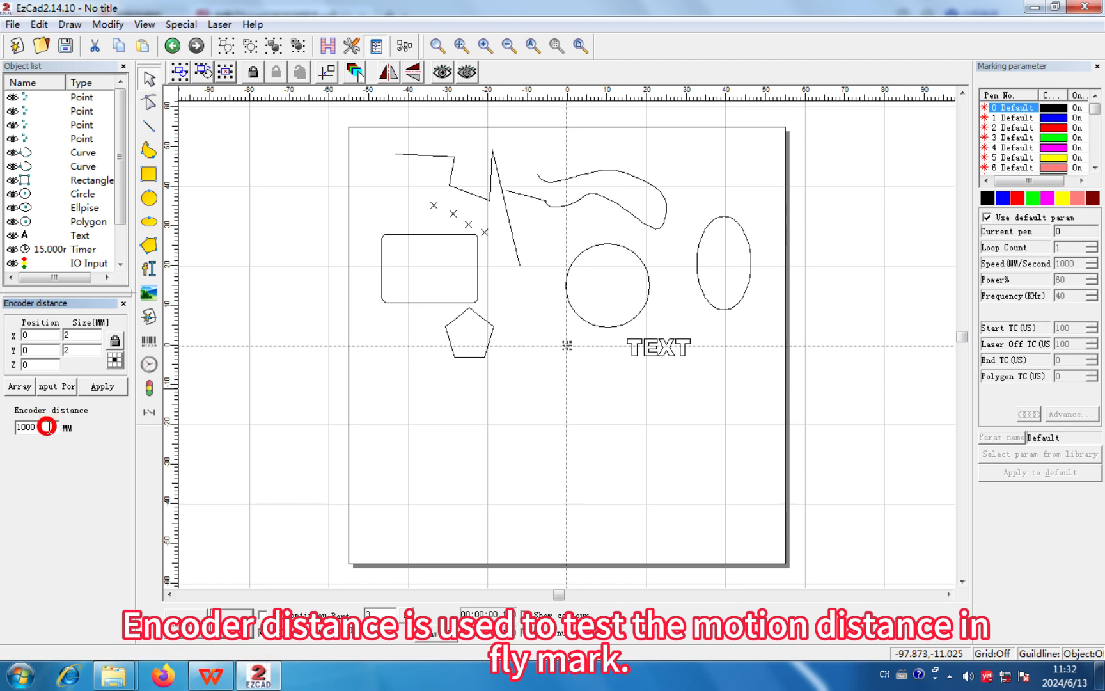
mouse_move(49, 427)
mouse_down()
mouse_move(25, 434)
mouse_move(40, 431)
mouse_up()
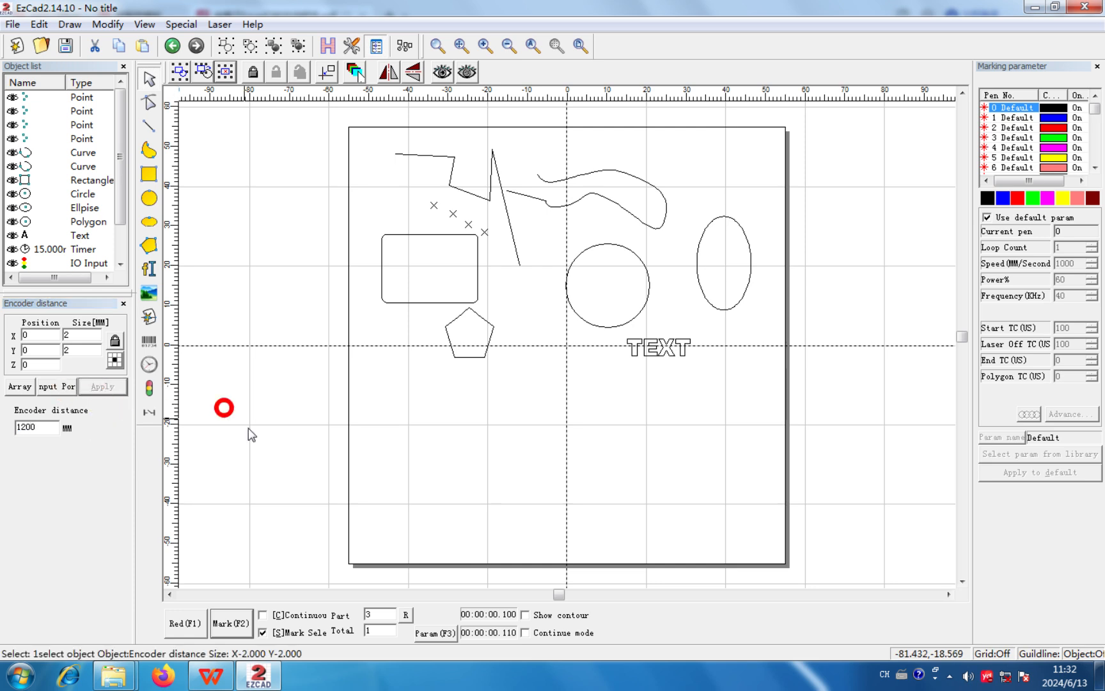
- Convert the circle into a spiral with a 1 mm minimum radius and 0.500 mm minimum pitch, and zoom to it
click(609, 245)
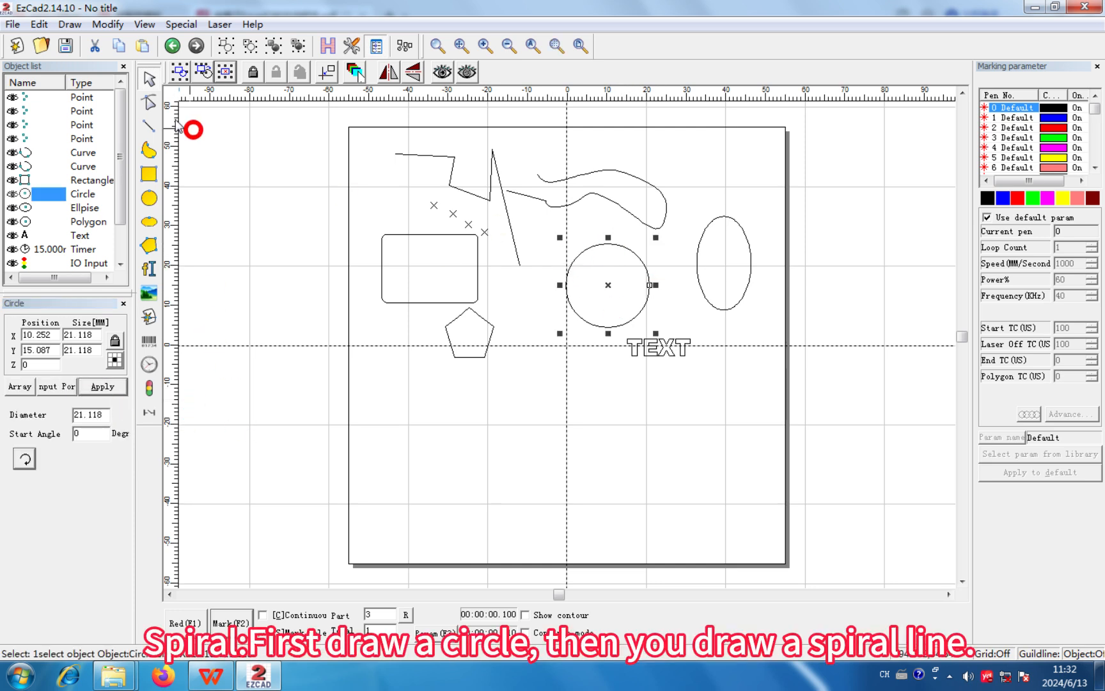
click(70, 24)
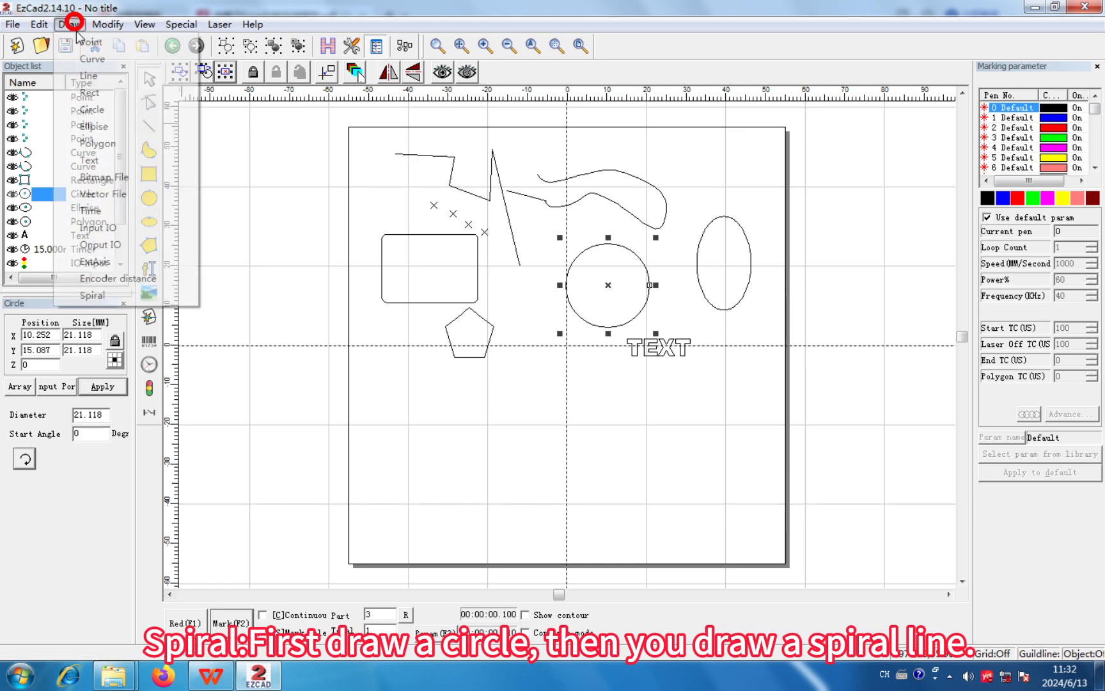
click(115, 293)
click(503, 184)
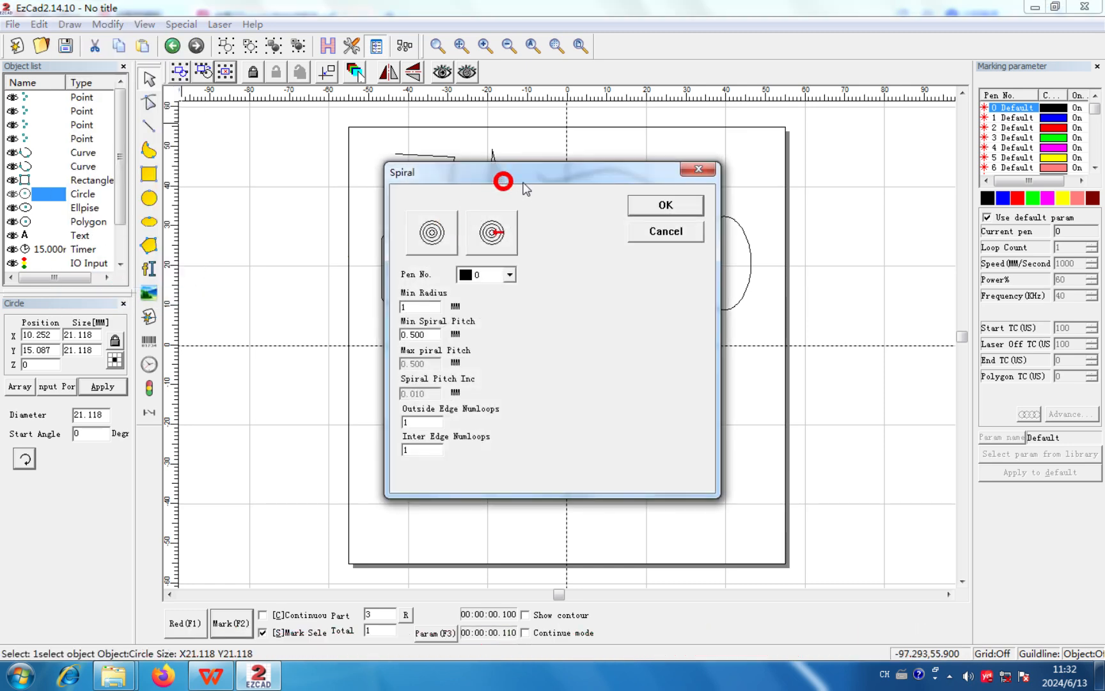
drag(524, 188, 740, 188)
click(872, 205)
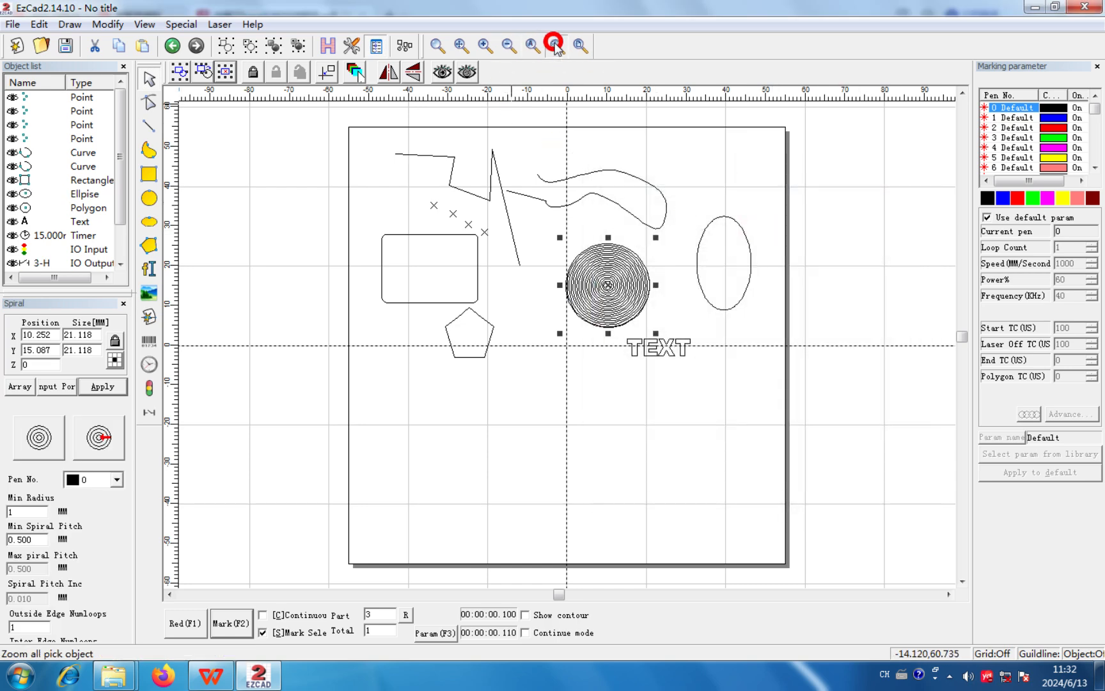
click(535, 45)
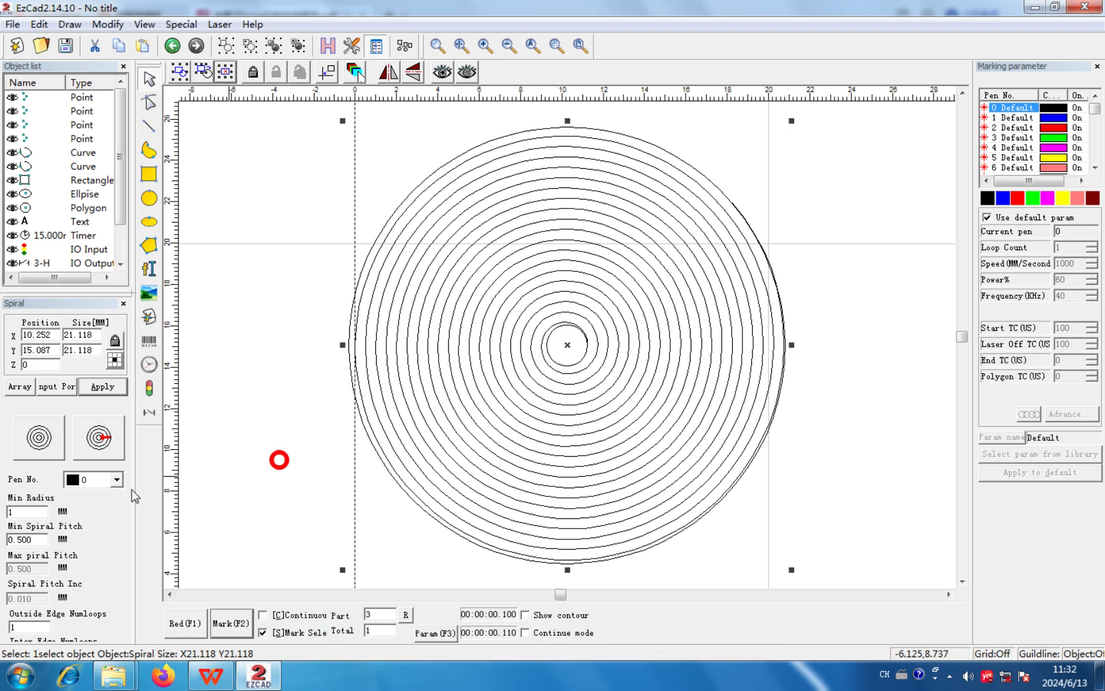
- Set the spiral's minimum radius to 2 mm and its minimum spiral pitch to 0.25 mm, applying the changes
double_click(26, 511)
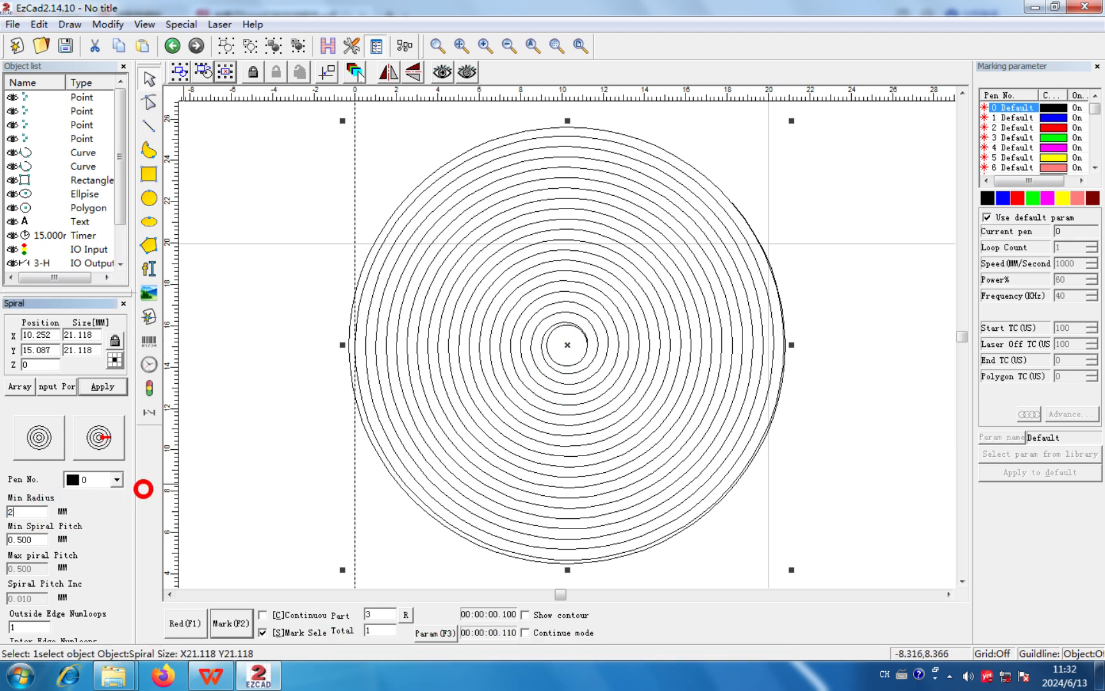
click(112, 388)
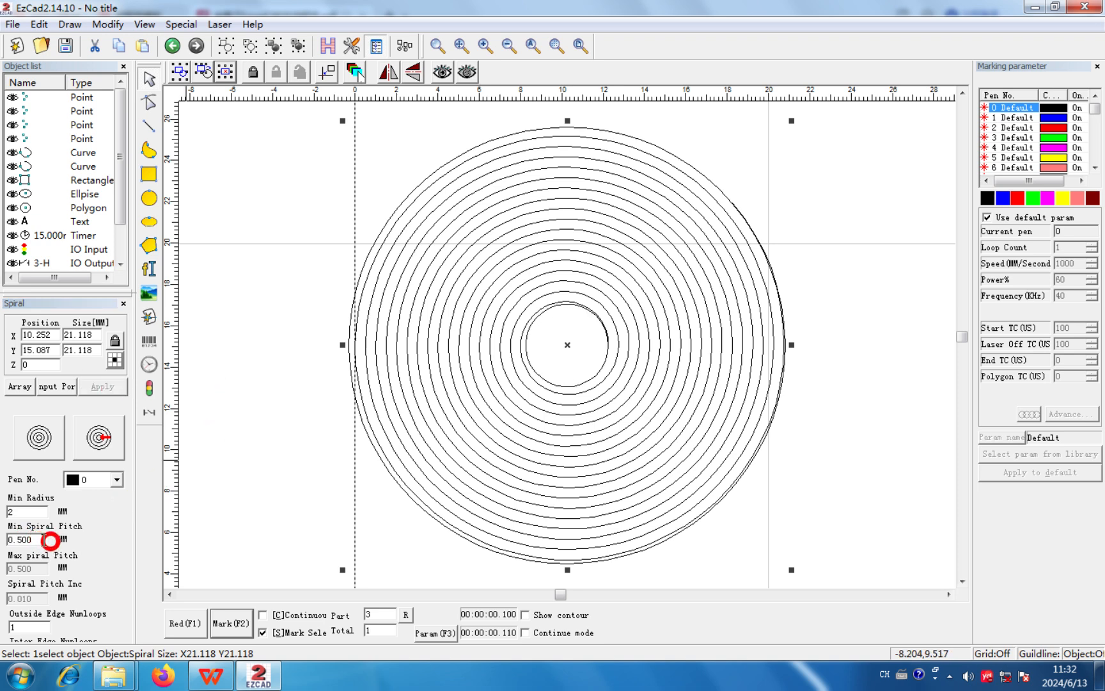
click(39, 539)
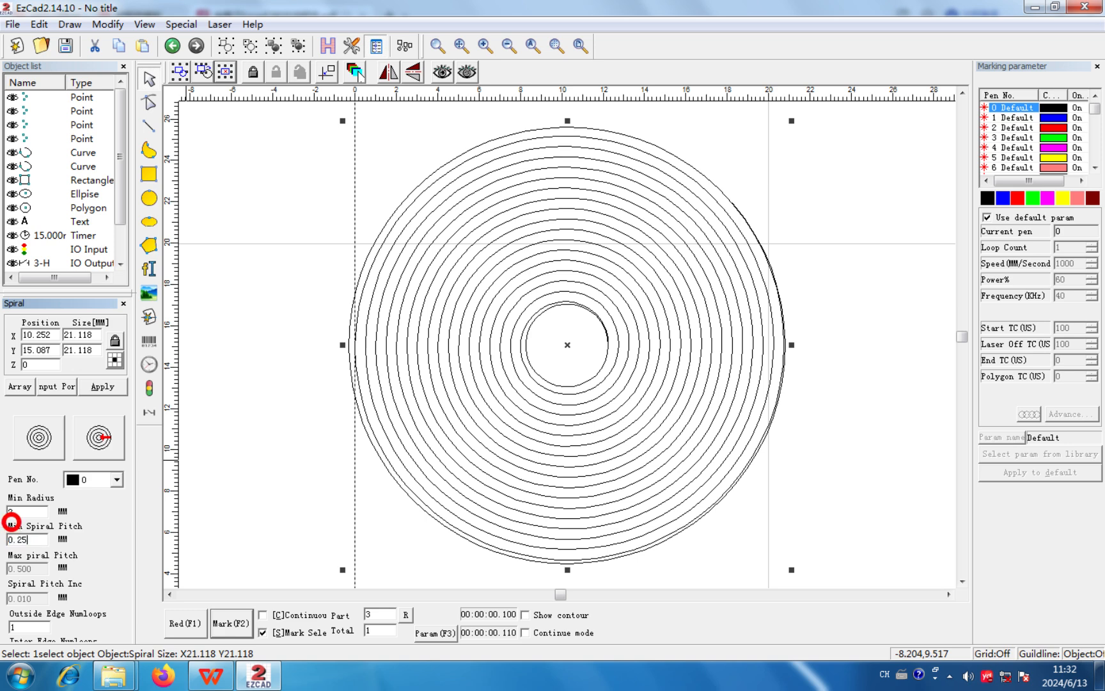
click(106, 387)
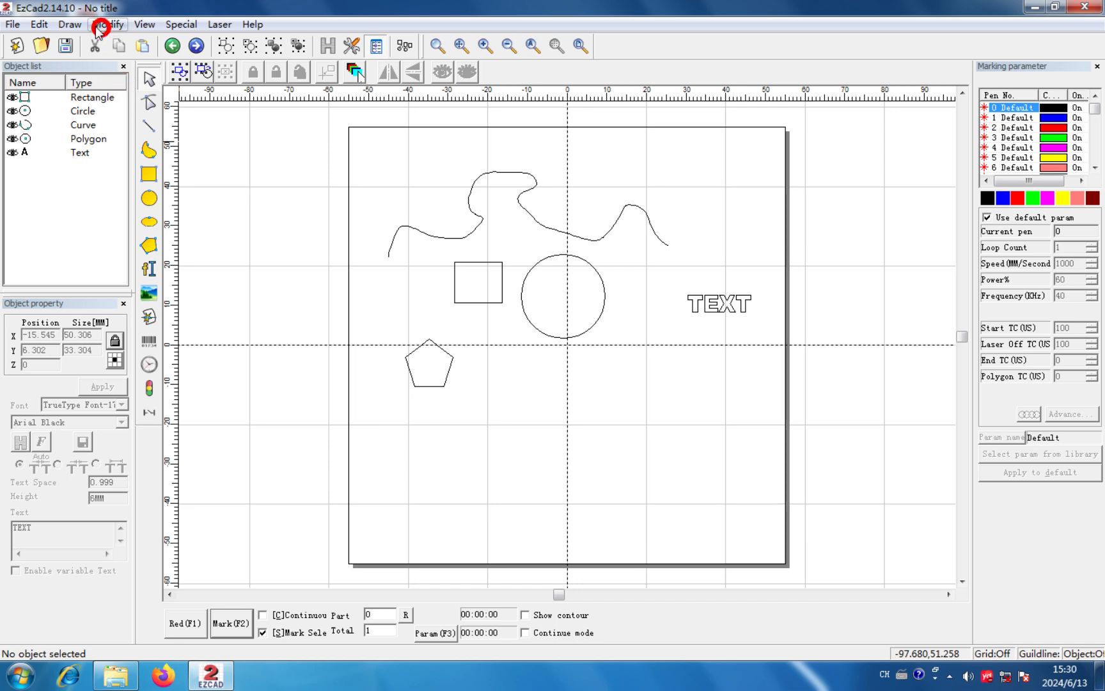
click(70, 24)
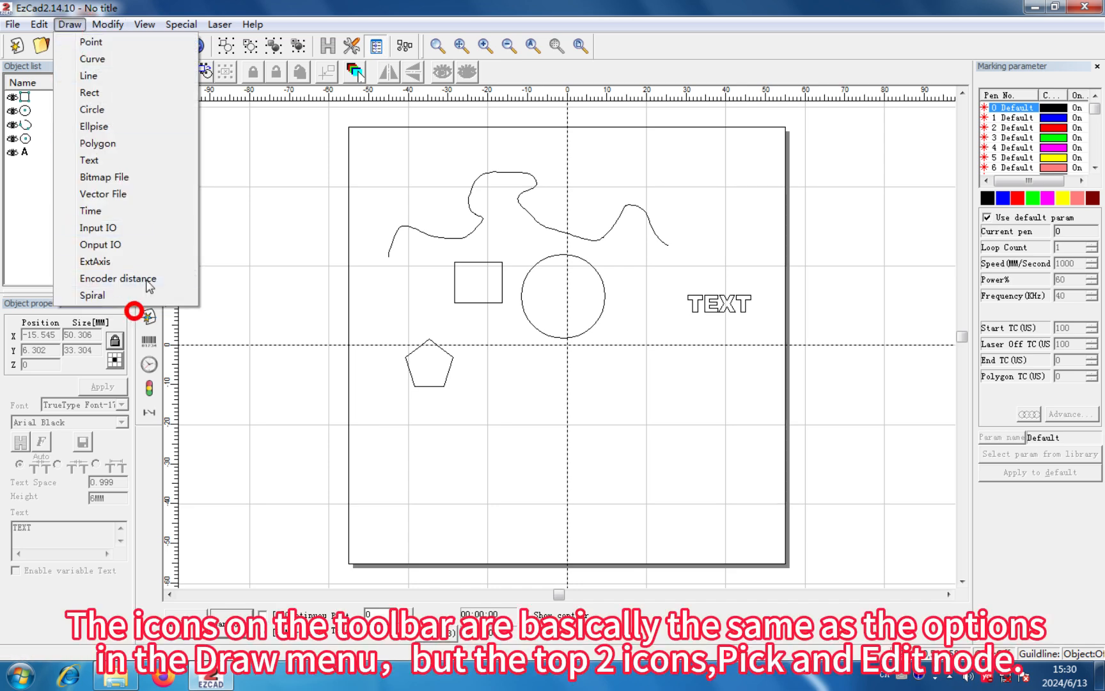
click(71, 24)
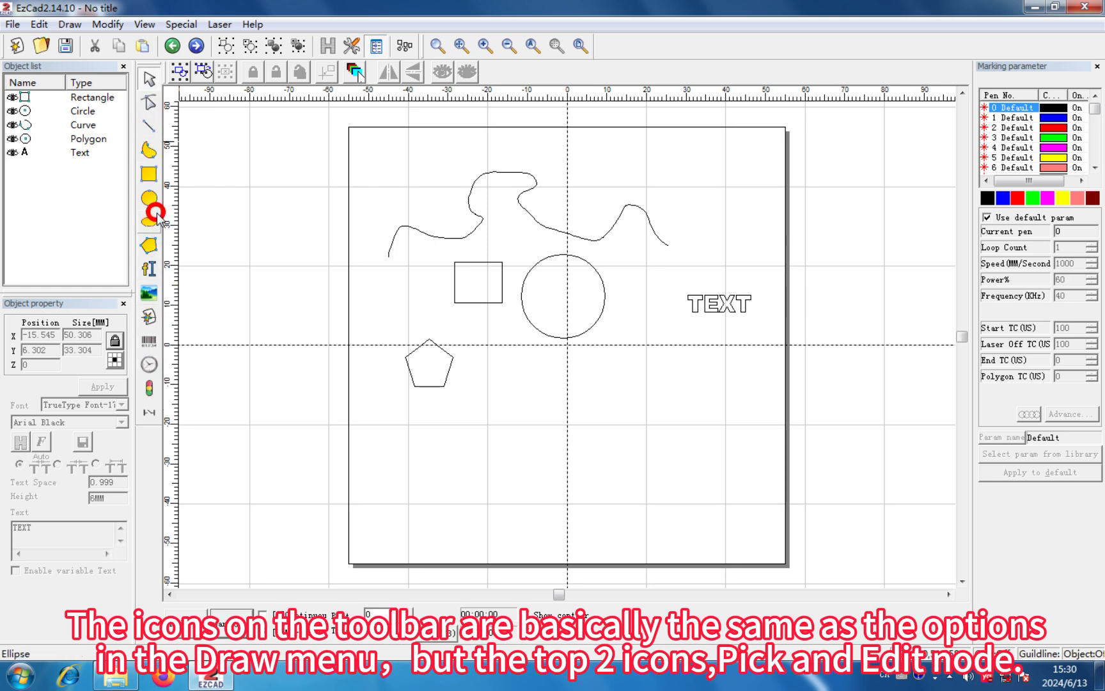
- Select all objects in the drawing and clear the selection
click(179, 72)
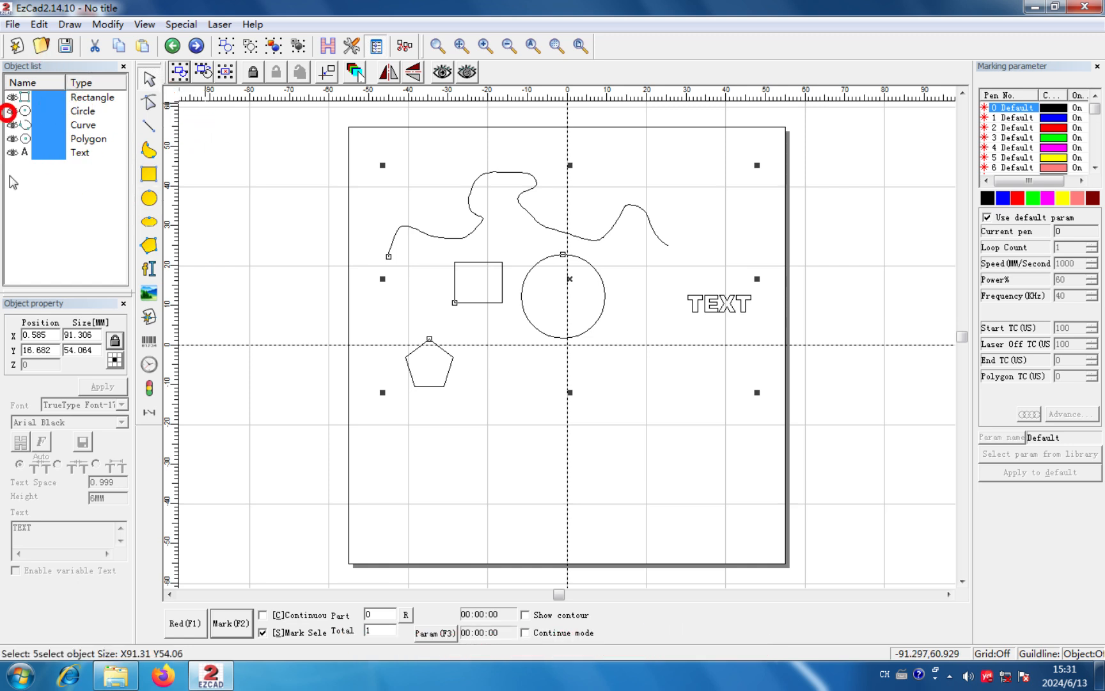
click(368, 174)
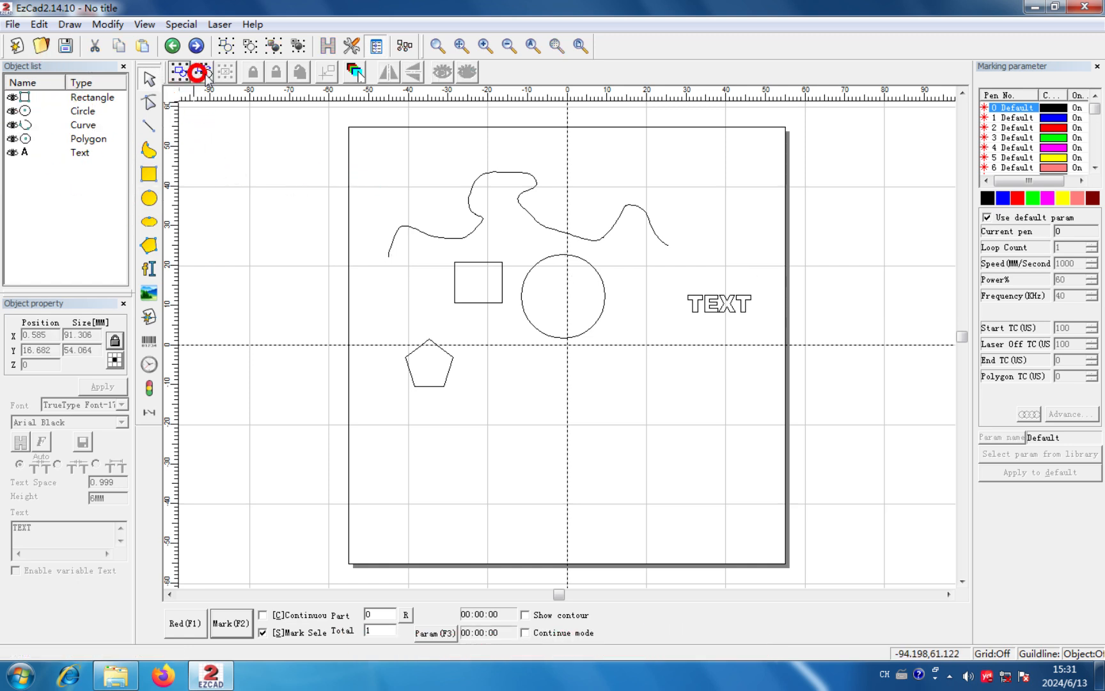
- Invert the selection from the rectangle to all other objects, delete them, and undo the deletion
click(486, 262)
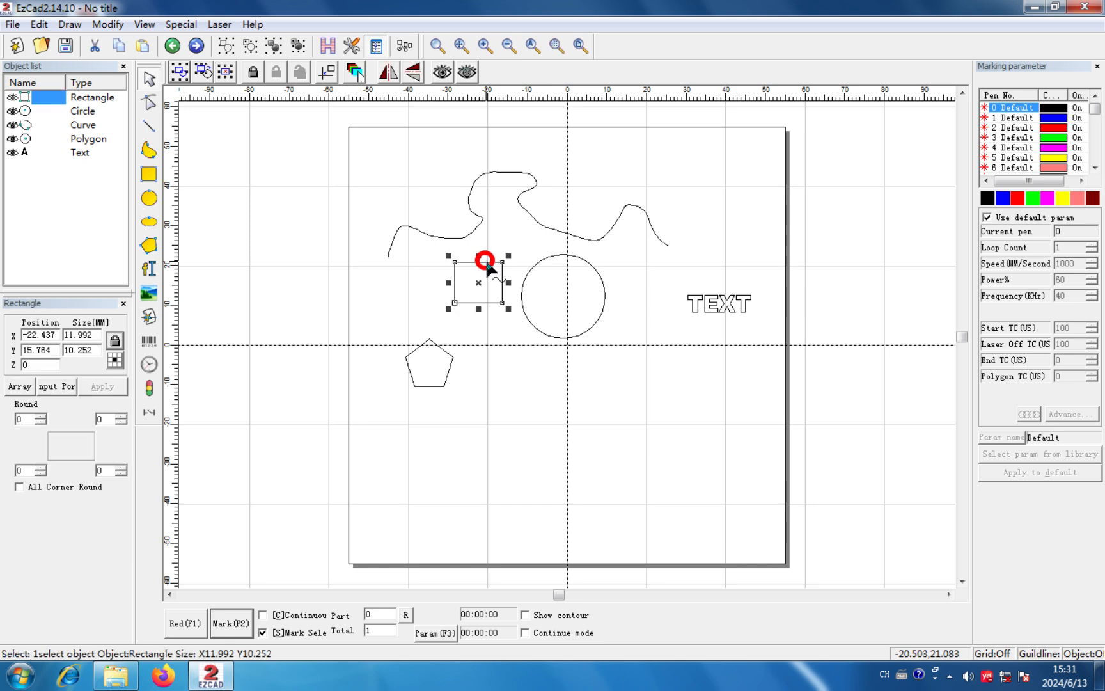
click(205, 69)
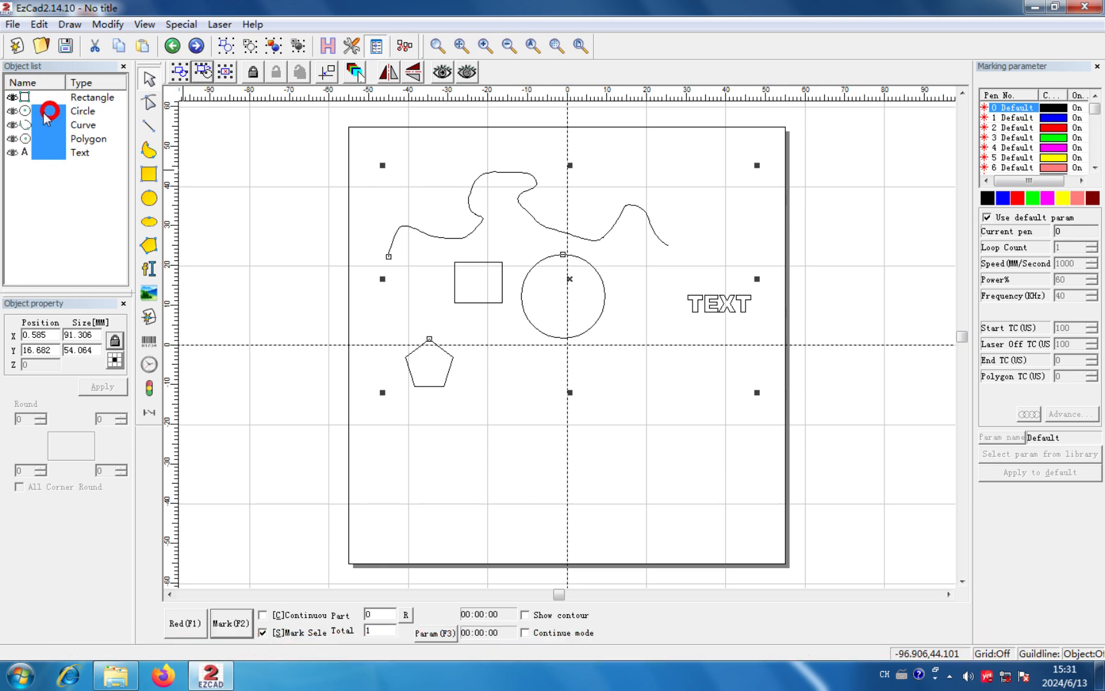
click(224, 71)
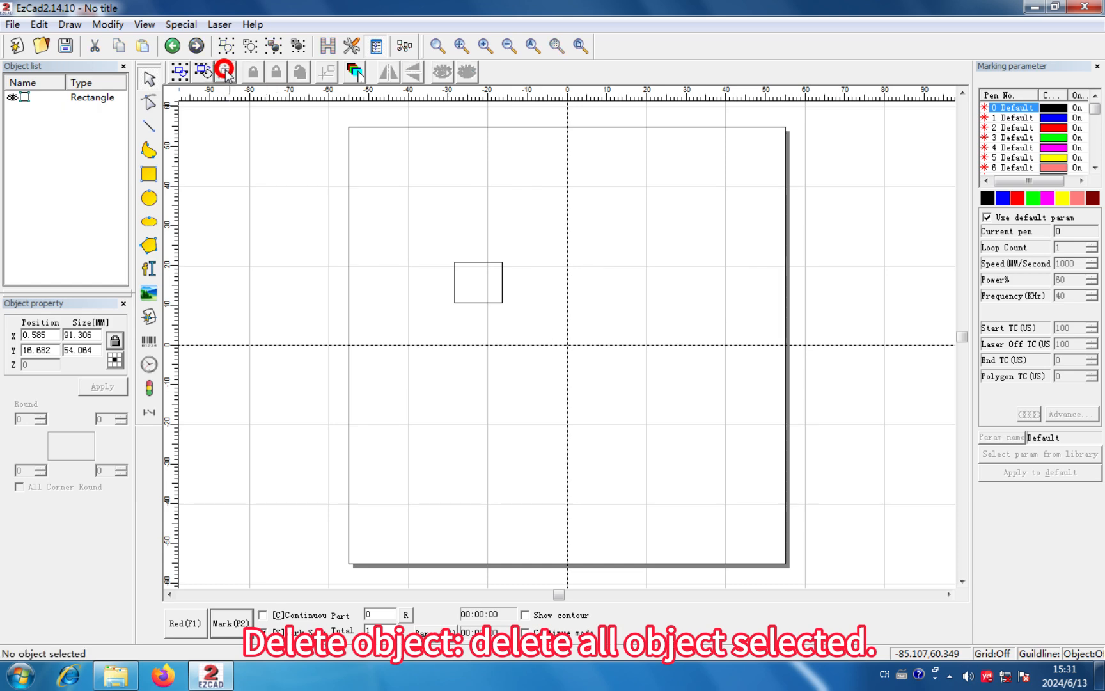
click(172, 47)
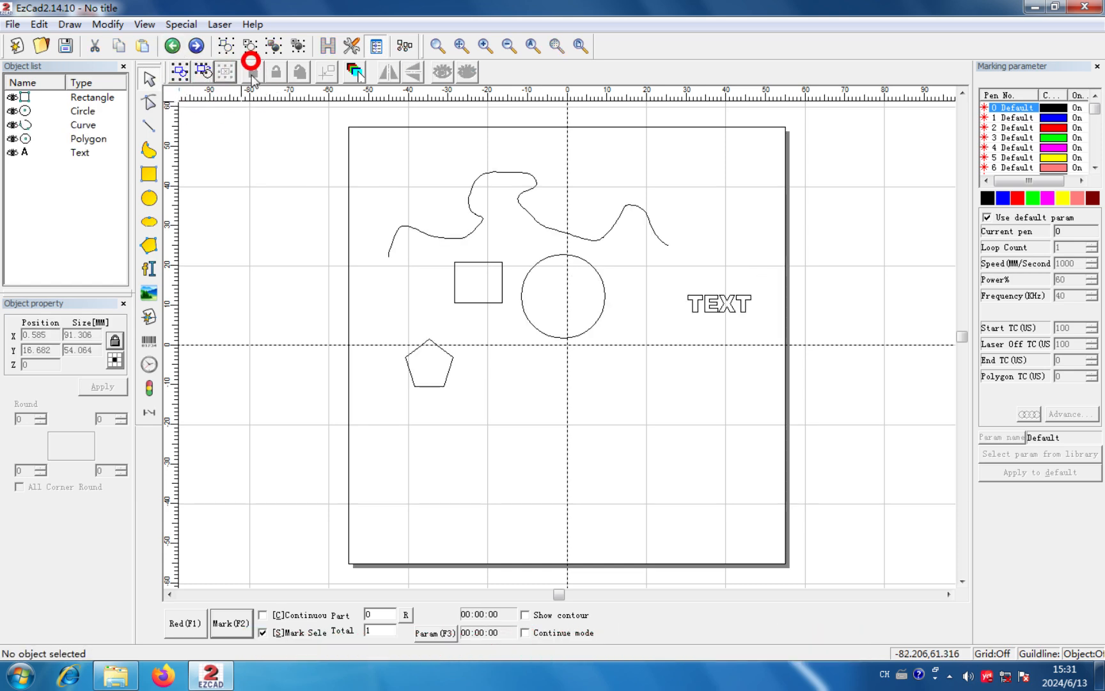
- Lock the rectangle and try to select it while it is locked
click(481, 261)
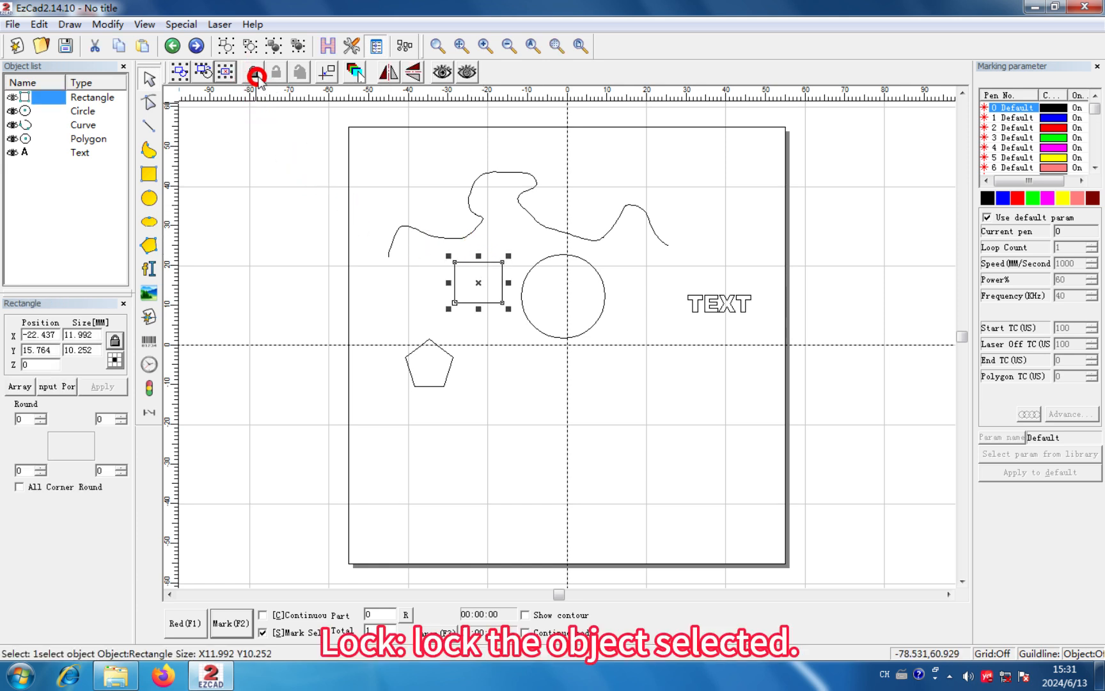
click(256, 77)
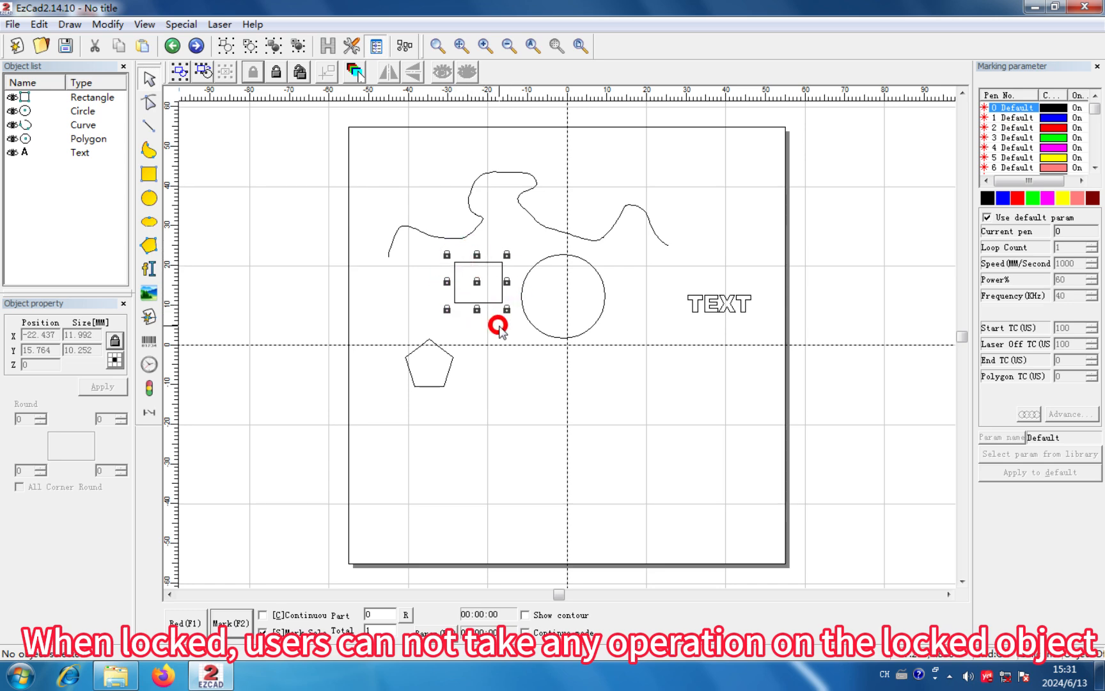
click(499, 327)
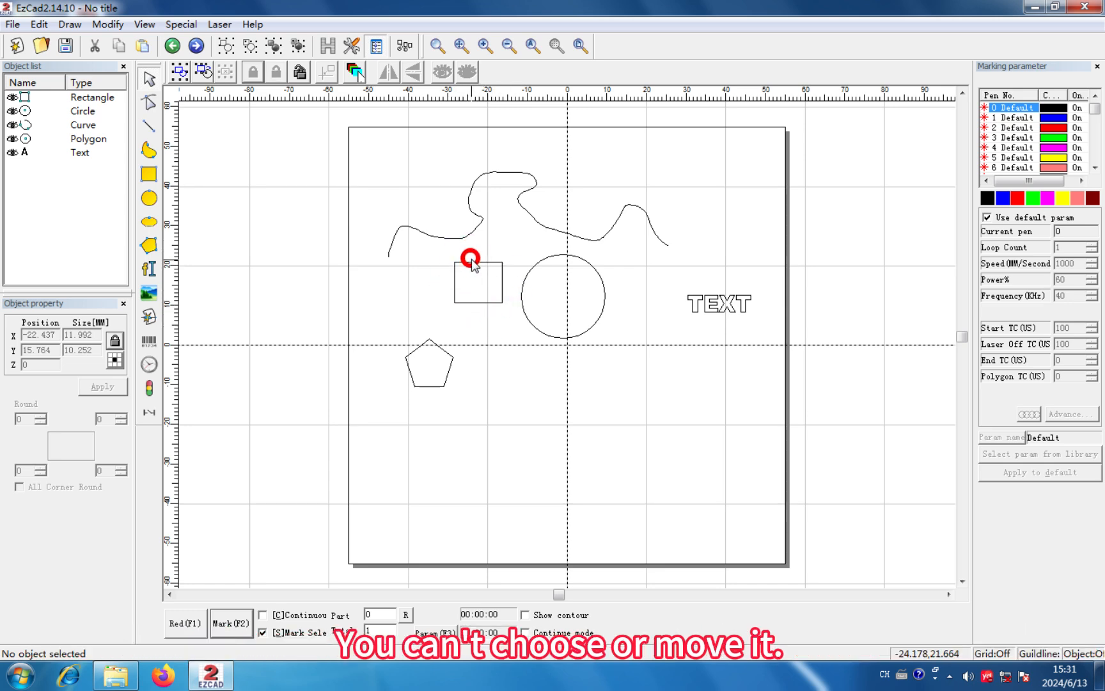
click(471, 261)
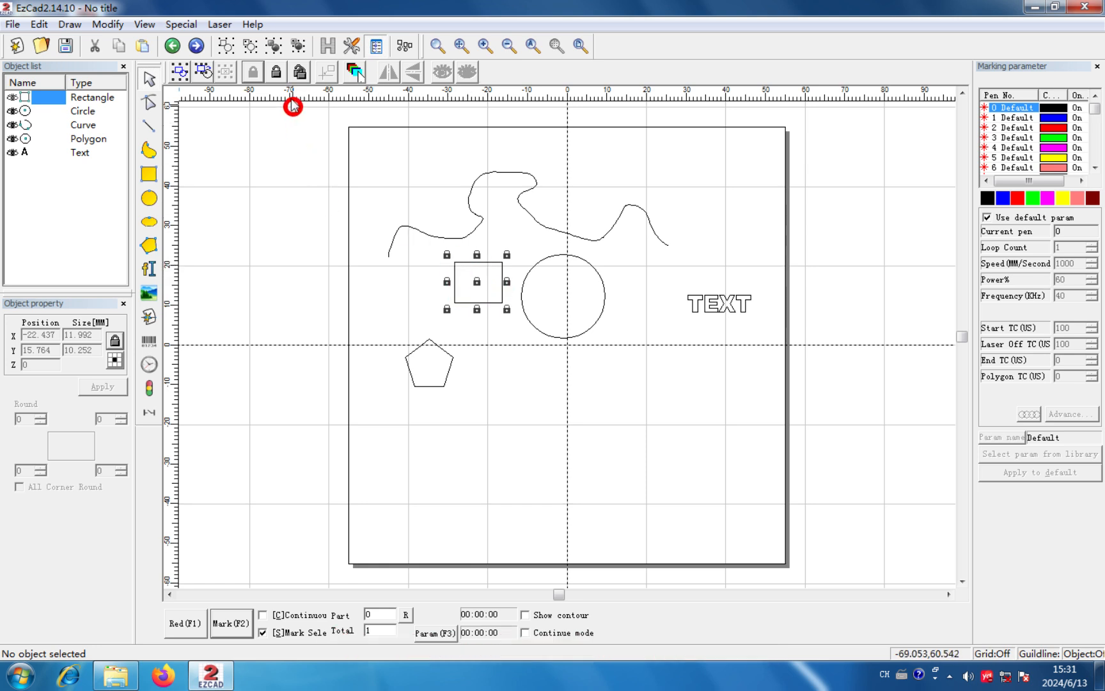
- Unlock the rectangle, clear the selection, and select the rectangle again
click(279, 71)
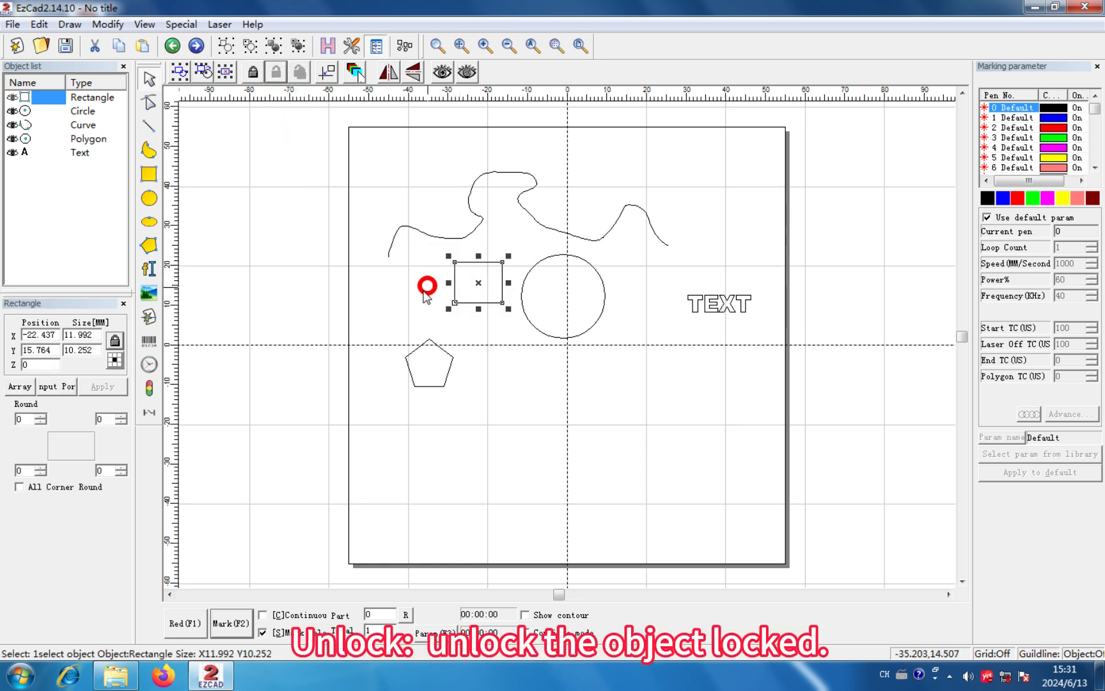
click(418, 288)
click(469, 261)
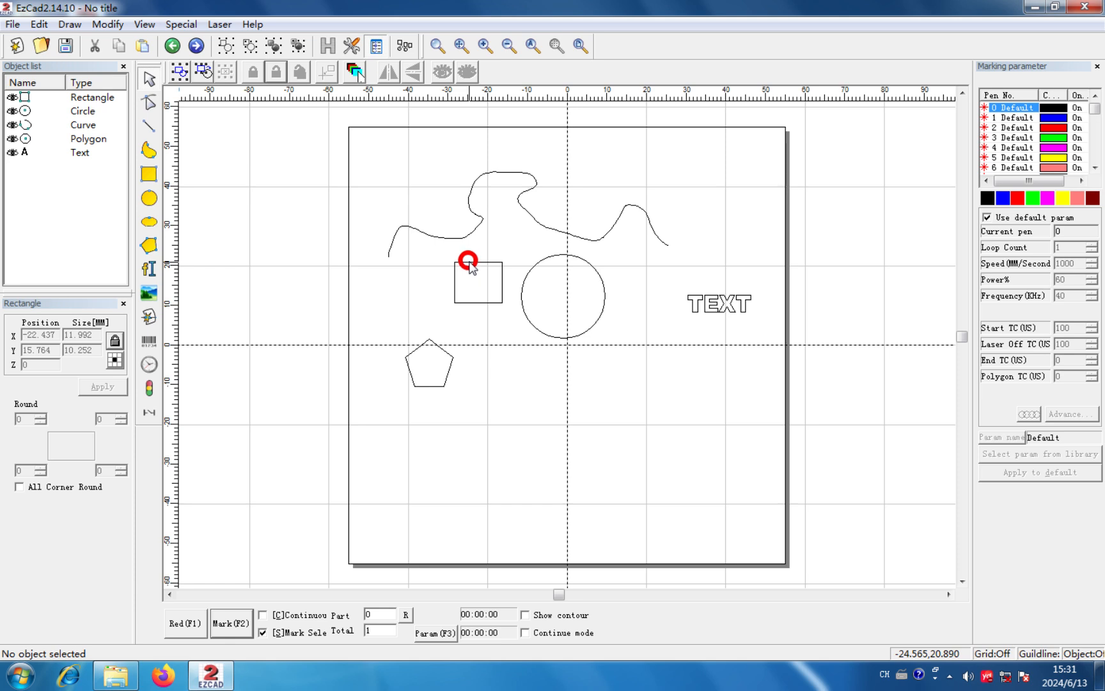
click(469, 261)
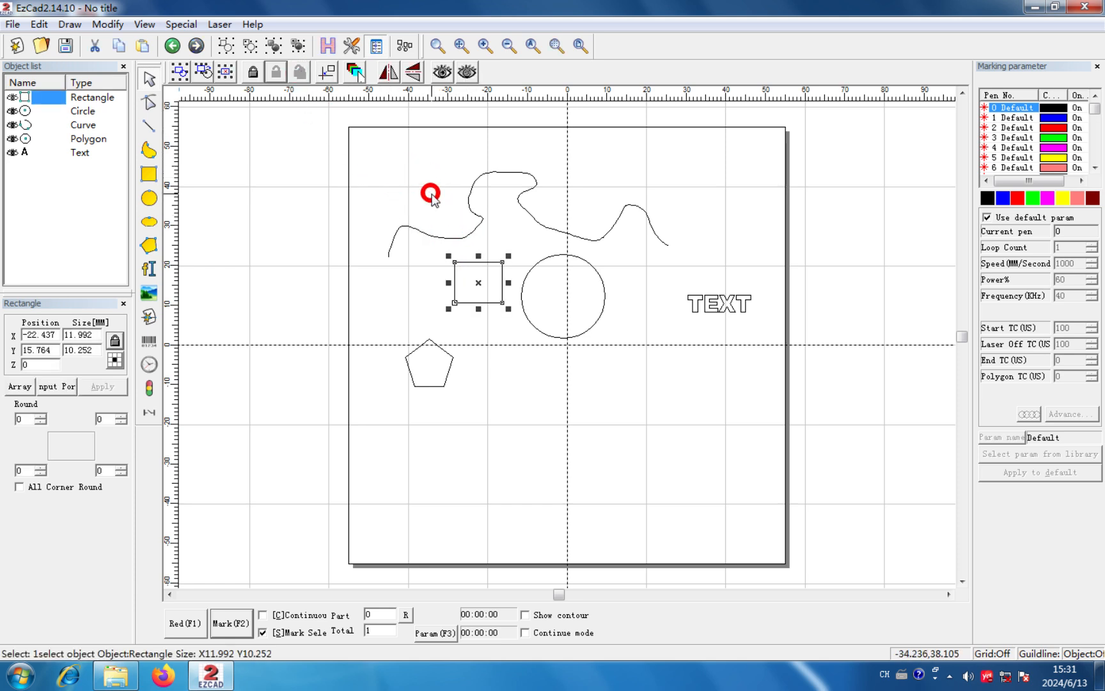
- Lock the rectangle, circle and curve together, and check the lock by picking each object
drag(615, 333, 450, 186)
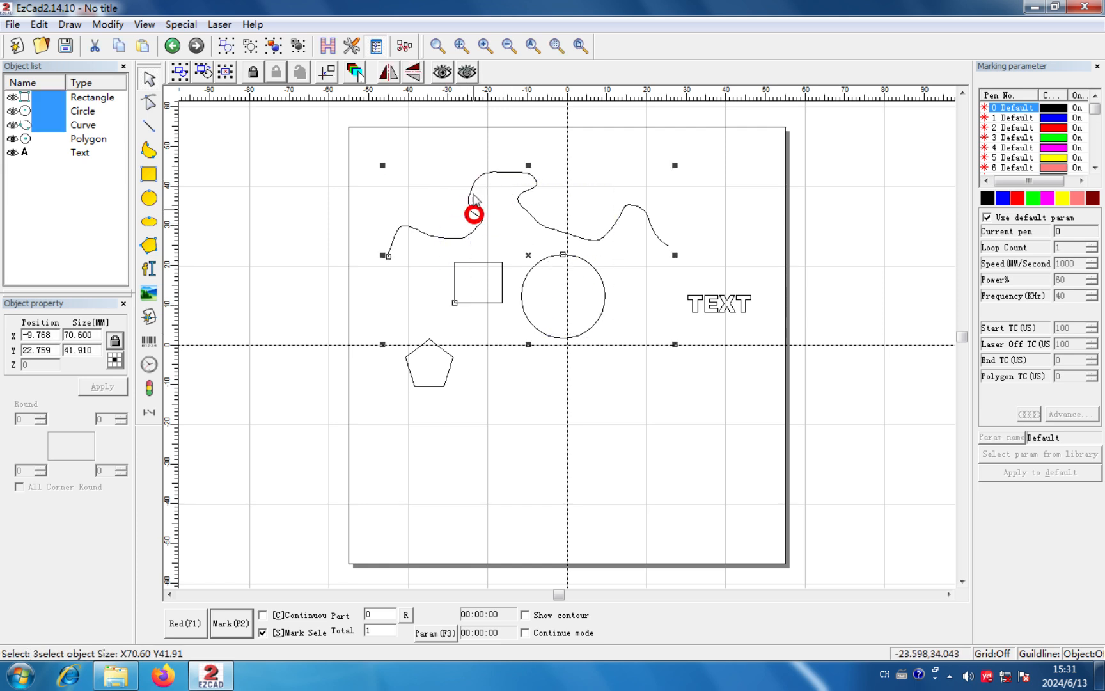
click(252, 72)
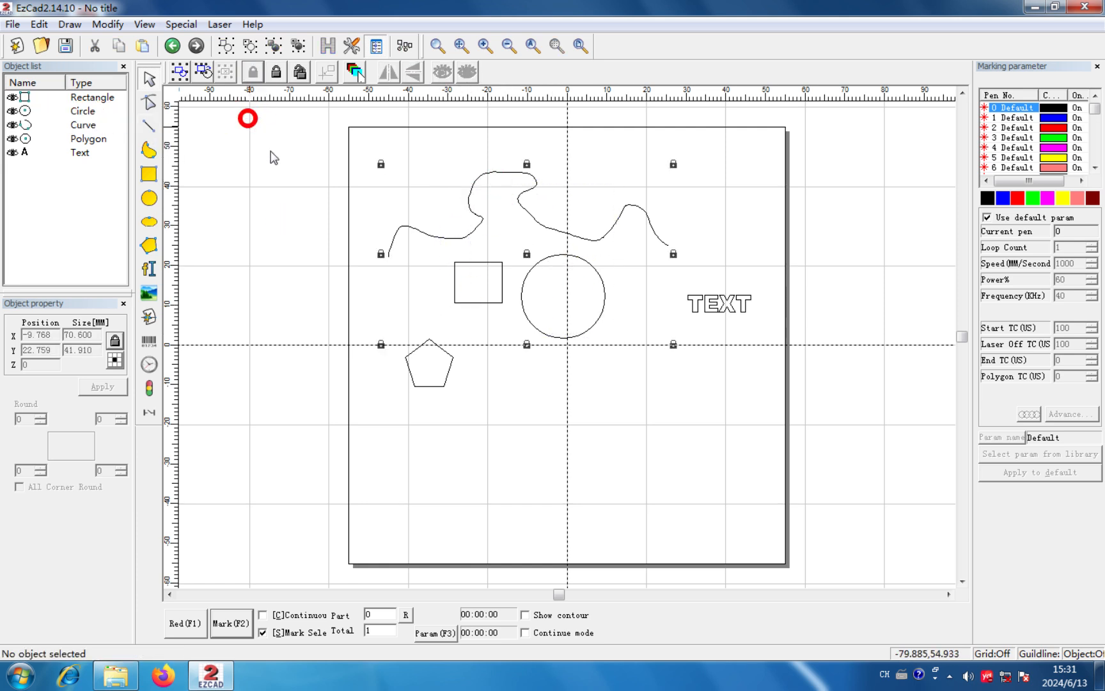
click(521, 355)
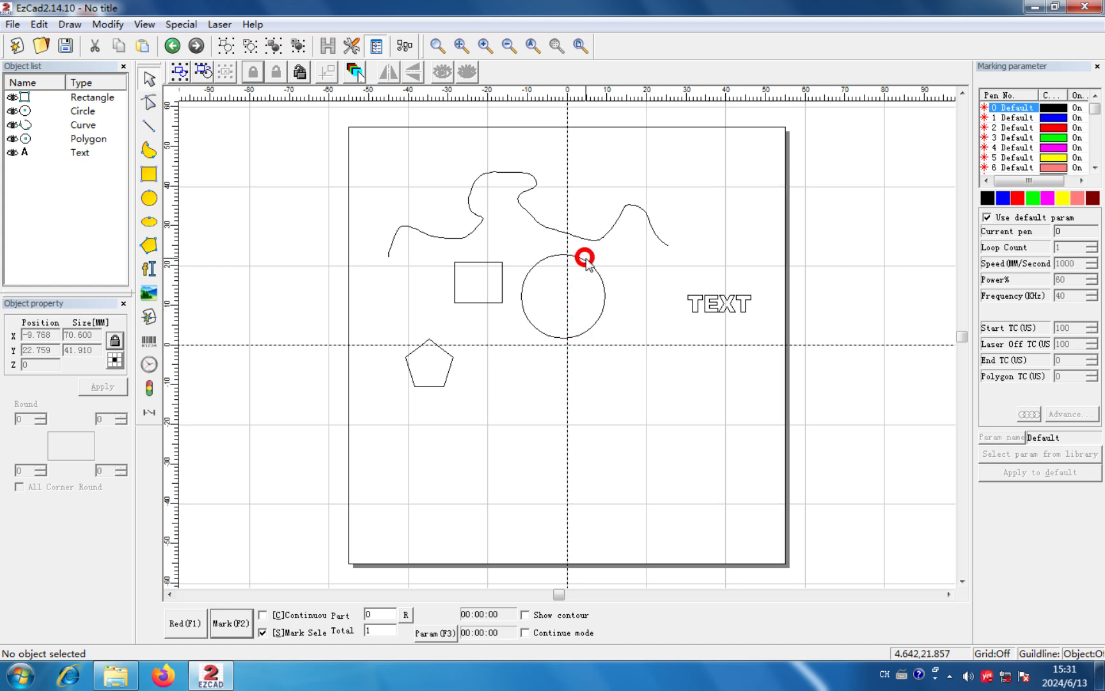
click(585, 259)
click(520, 251)
click(482, 262)
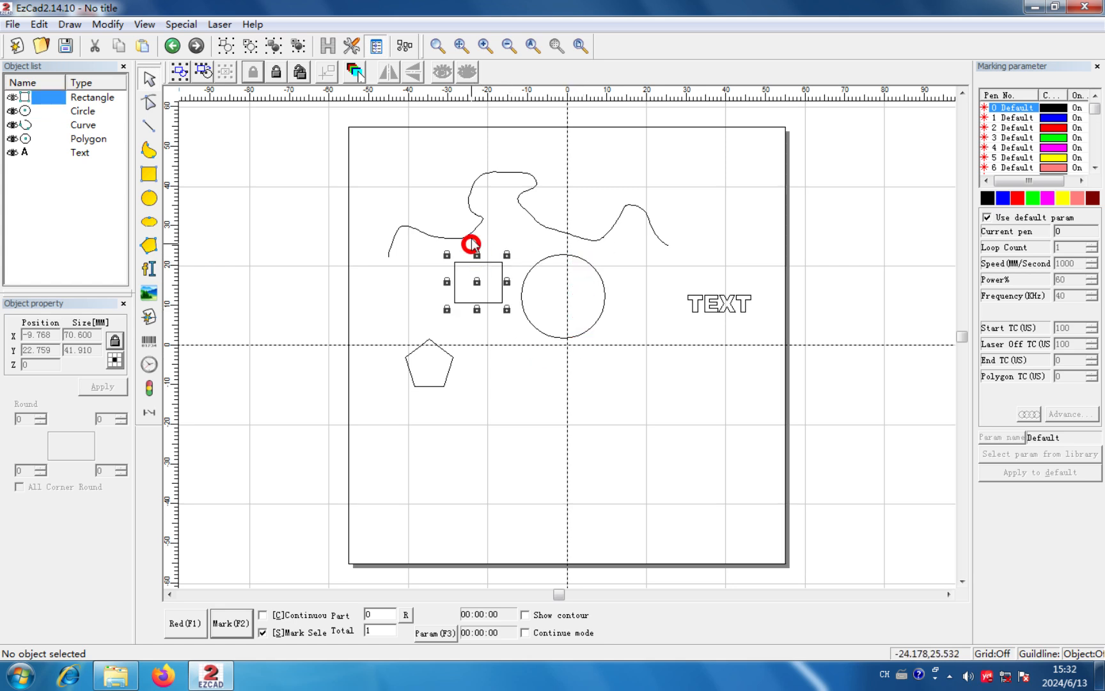
click(470, 227)
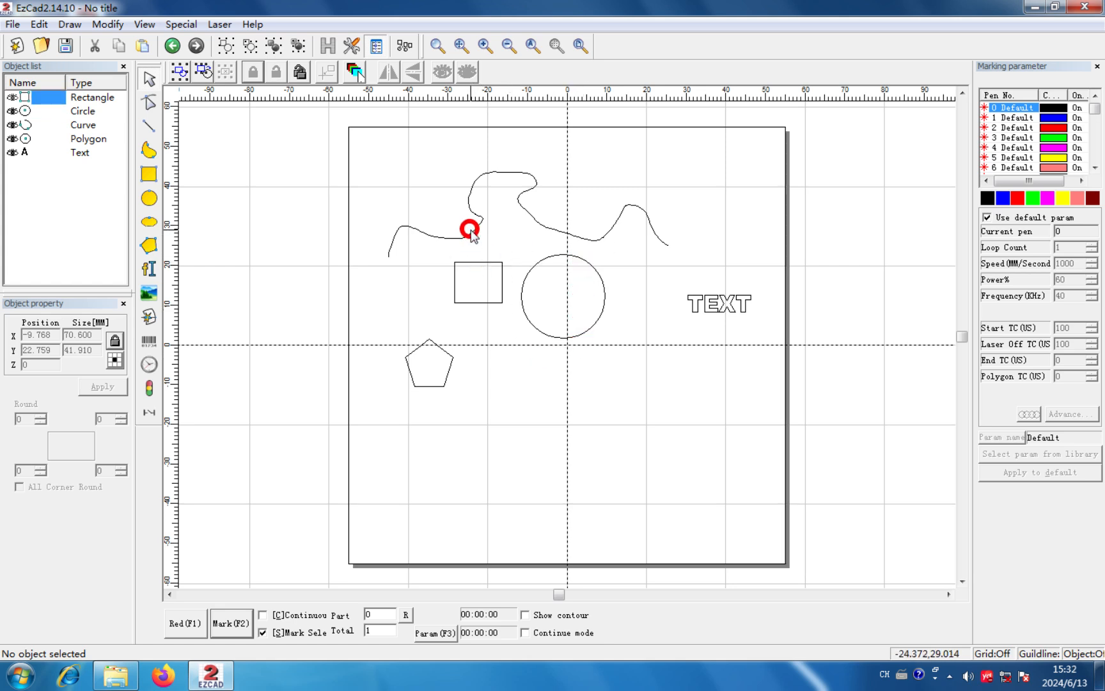
- Unlock all objects and select the curve to check it
click(303, 73)
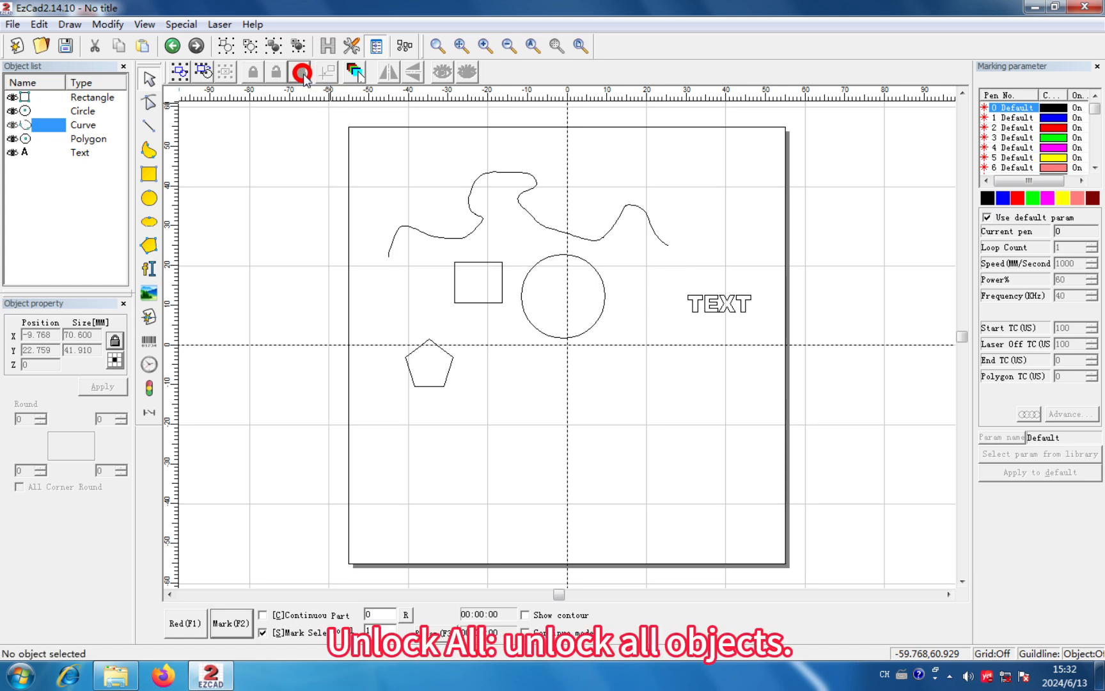
click(489, 171)
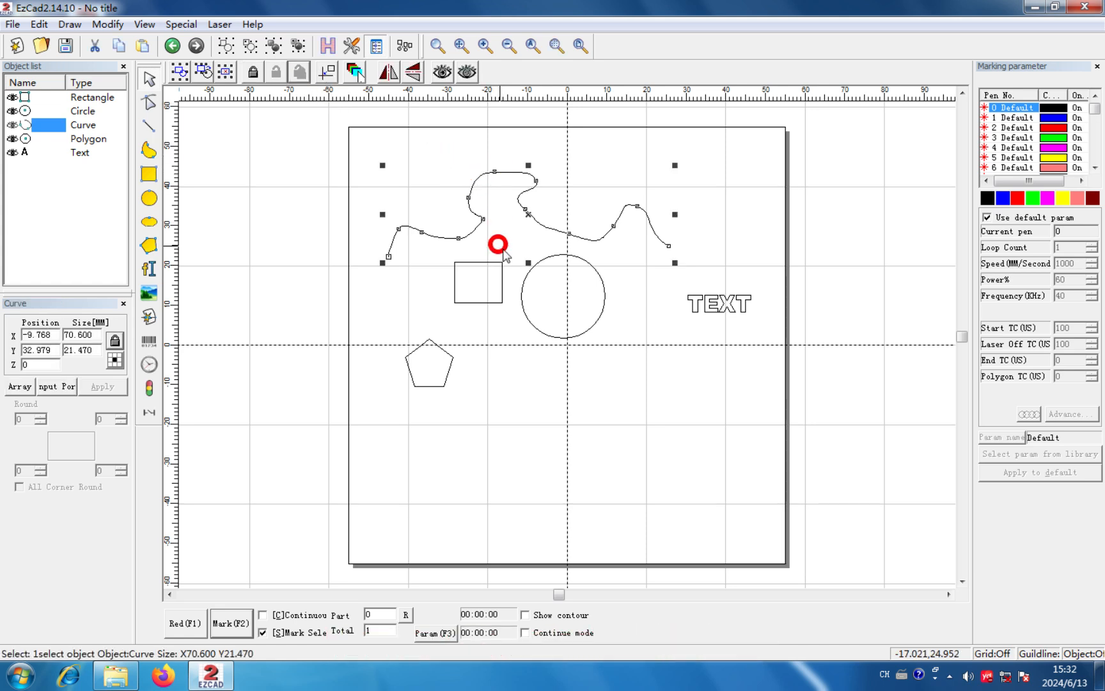
- Move the rectangle slightly away from the circle, then put it to the origin
click(485, 263)
drag(480, 282, 456, 277)
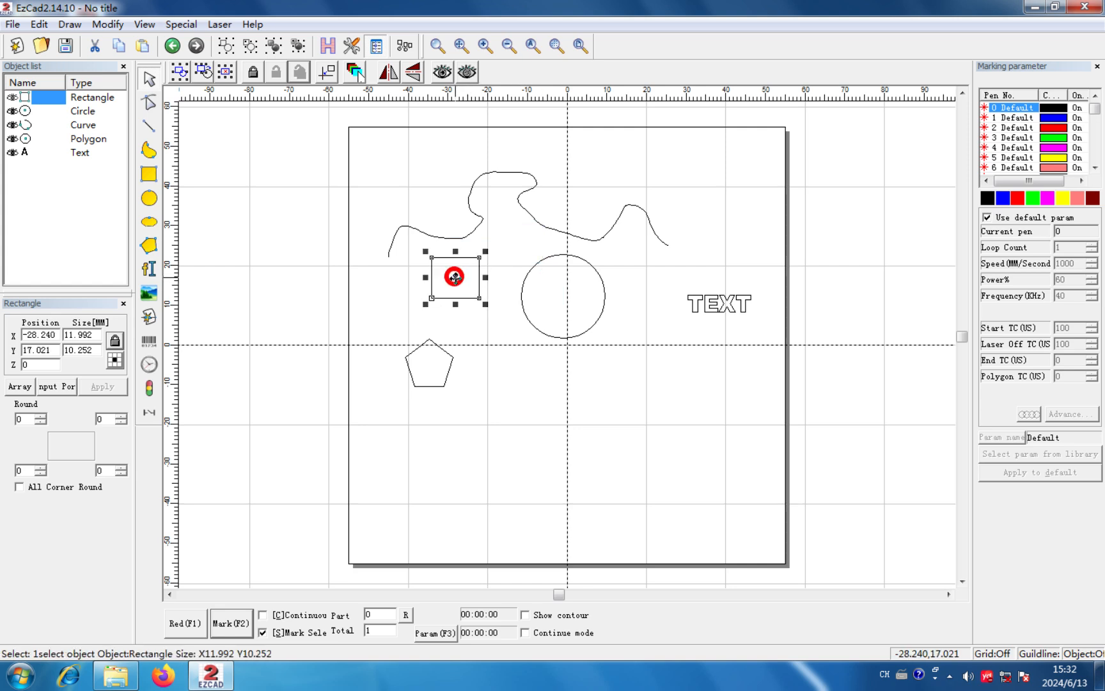
click(327, 75)
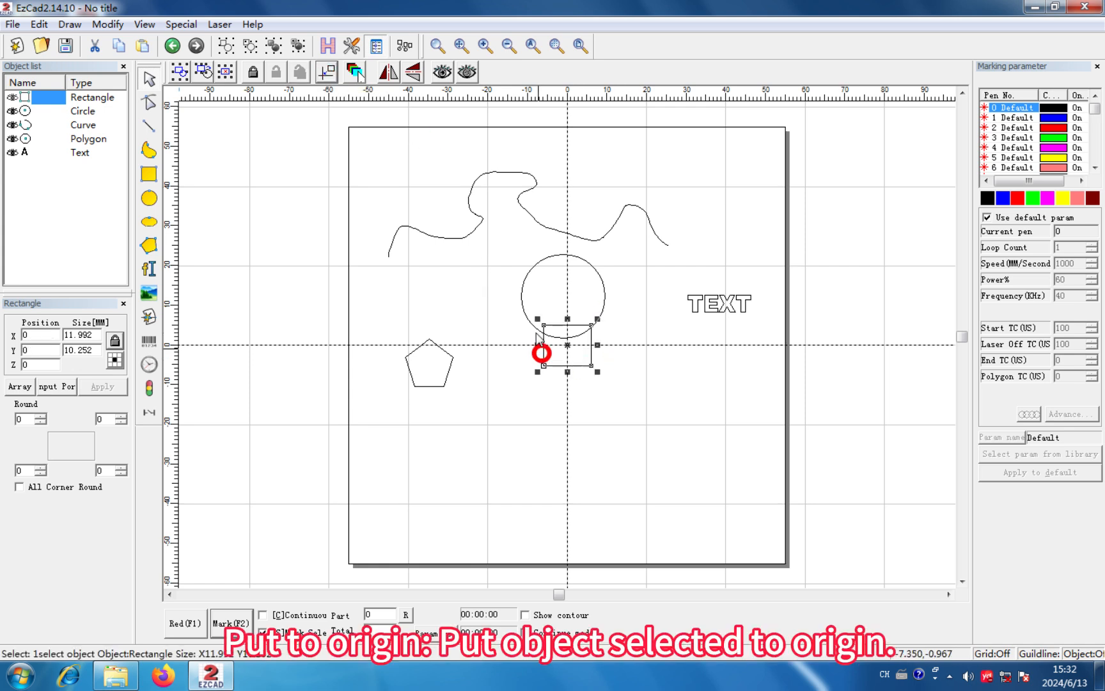
- Move the circle clear of the rectangle, then assign green pen 3 to the rectangle, circle and text
click(566, 301)
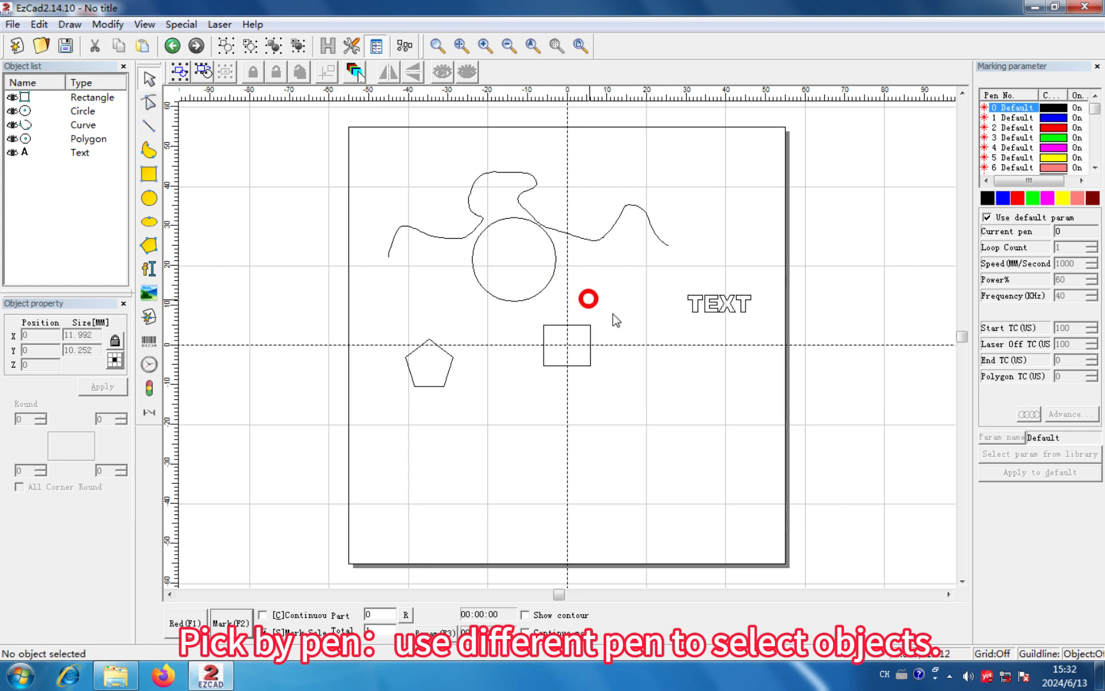
drag(741, 388, 535, 296)
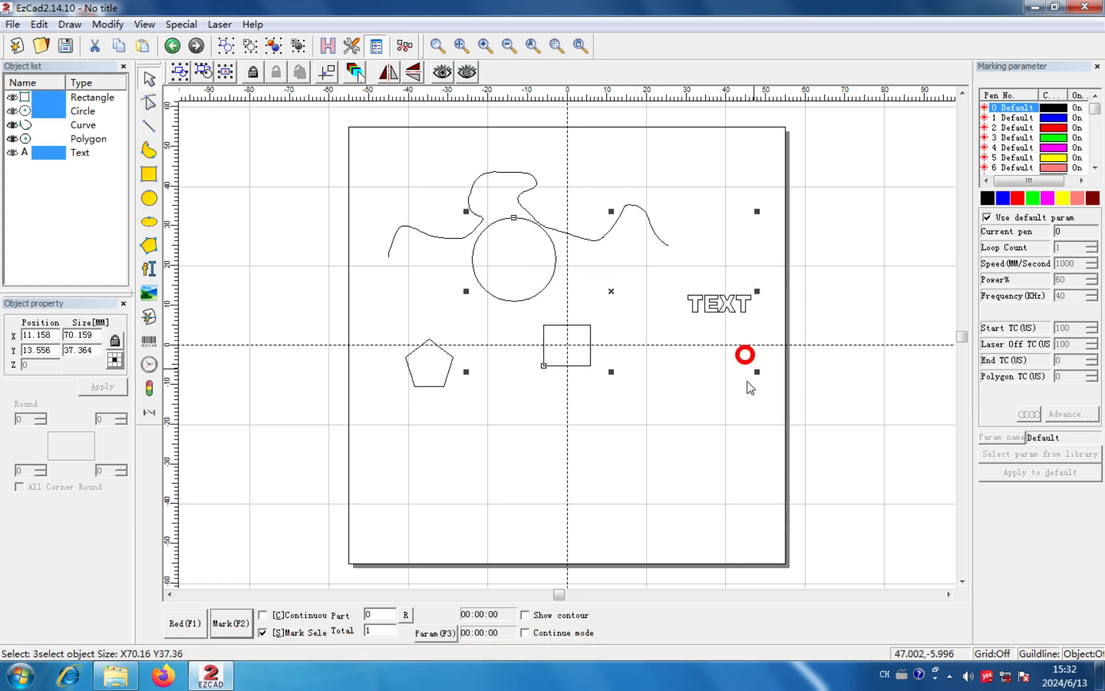
click(1030, 199)
click(568, 305)
click(478, 373)
- Assign red pen 2 to the polygon and blue pen 1 to the curve
click(417, 350)
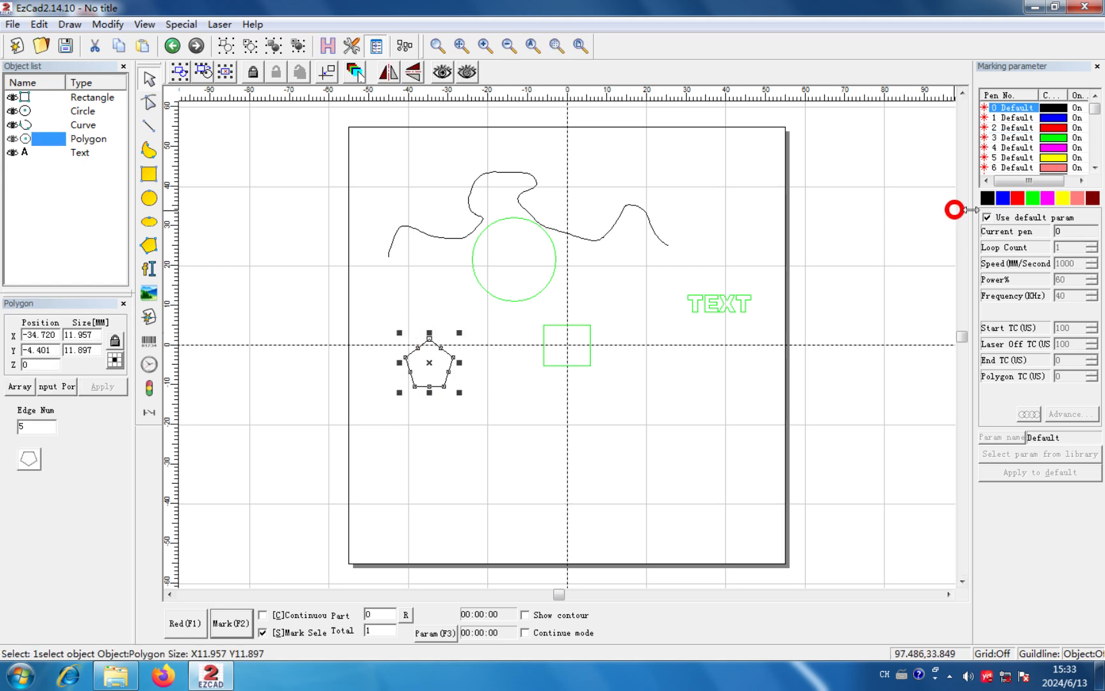
click(1017, 199)
click(684, 405)
click(594, 239)
click(1010, 201)
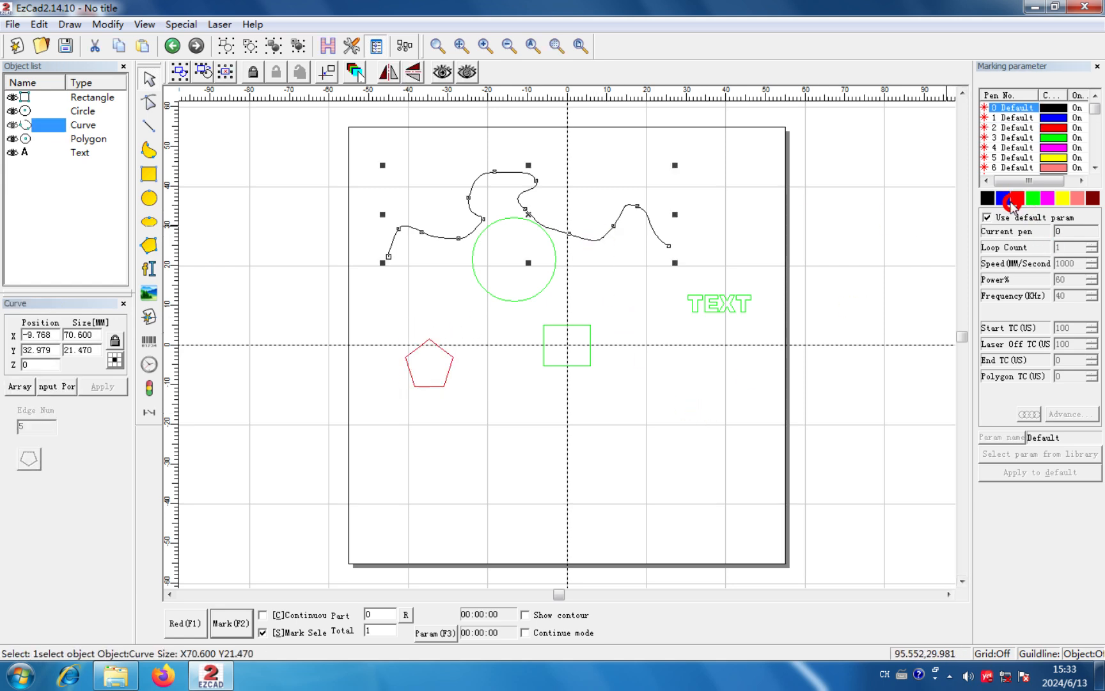
click(685, 389)
- Pick all objects that use pen 1 with the select-by-pen function
click(356, 72)
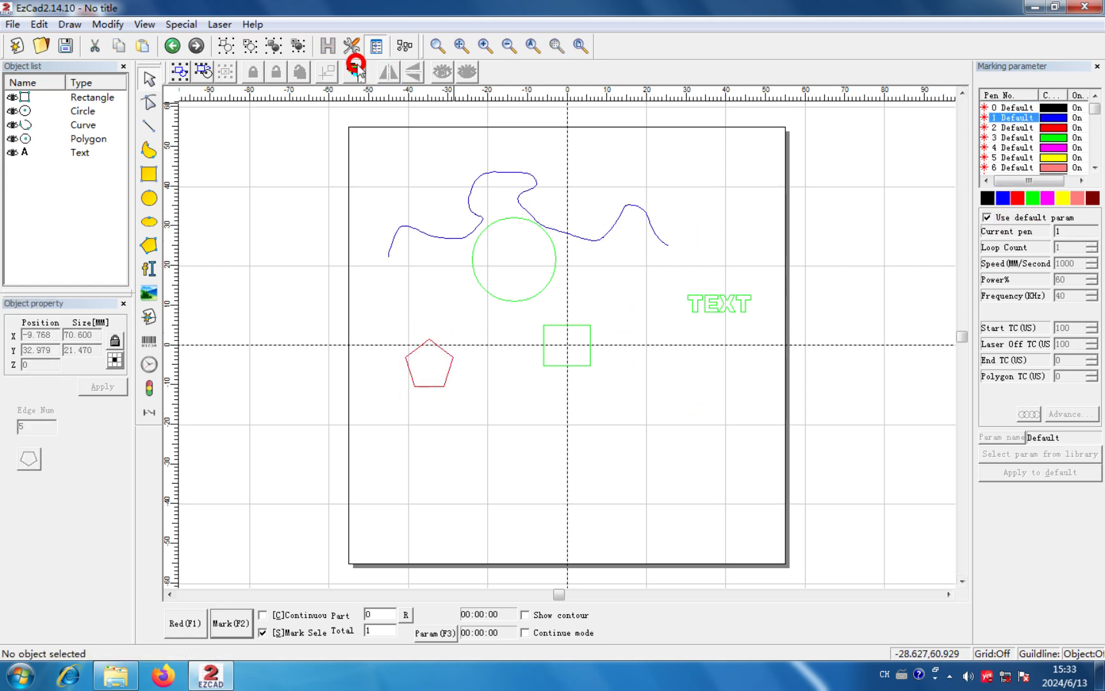
click(356, 70)
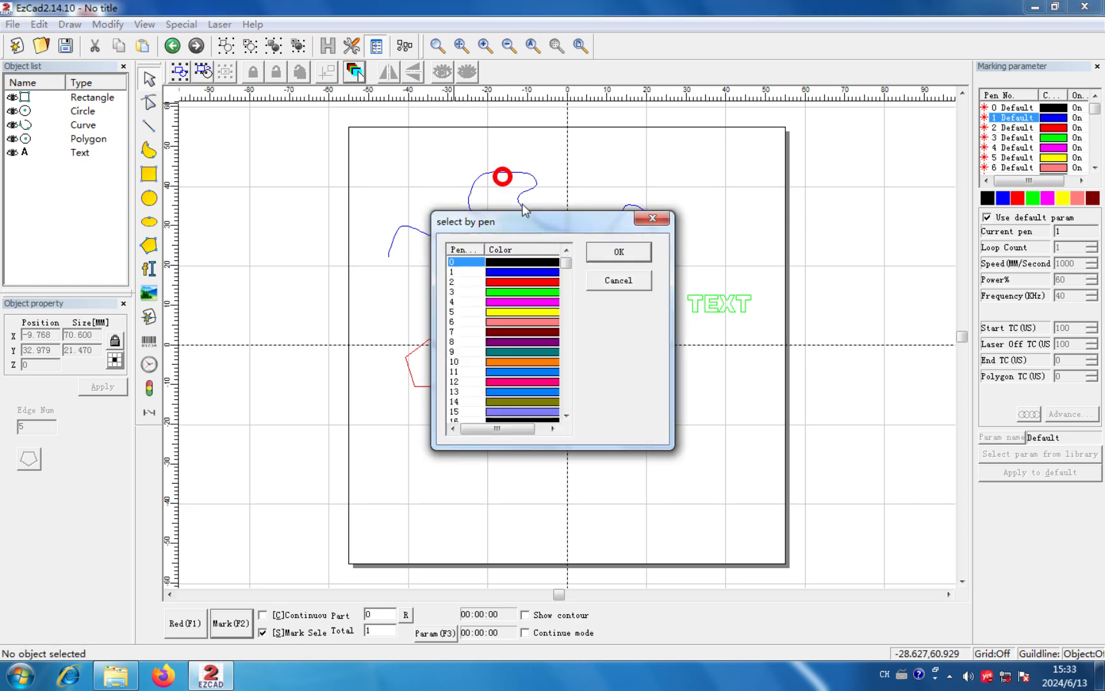
drag(504, 222, 219, 170)
click(241, 219)
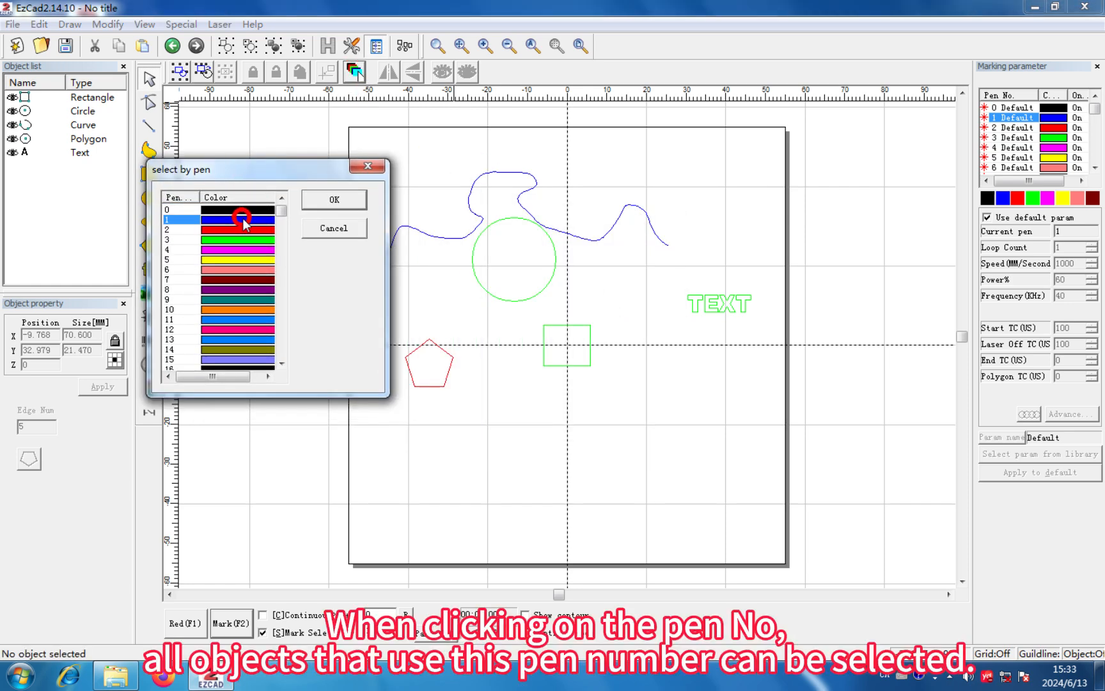
click(331, 205)
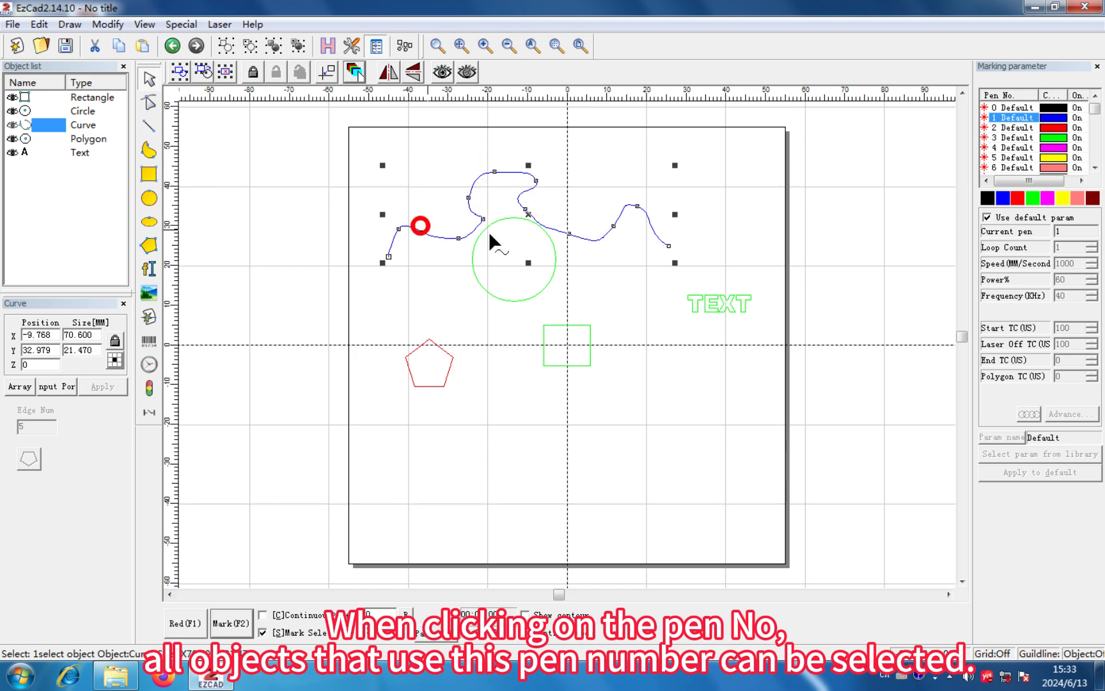
- Pick the objects using pen 2, and after that the objects using pen 3, with the select-by-pen function
click(357, 71)
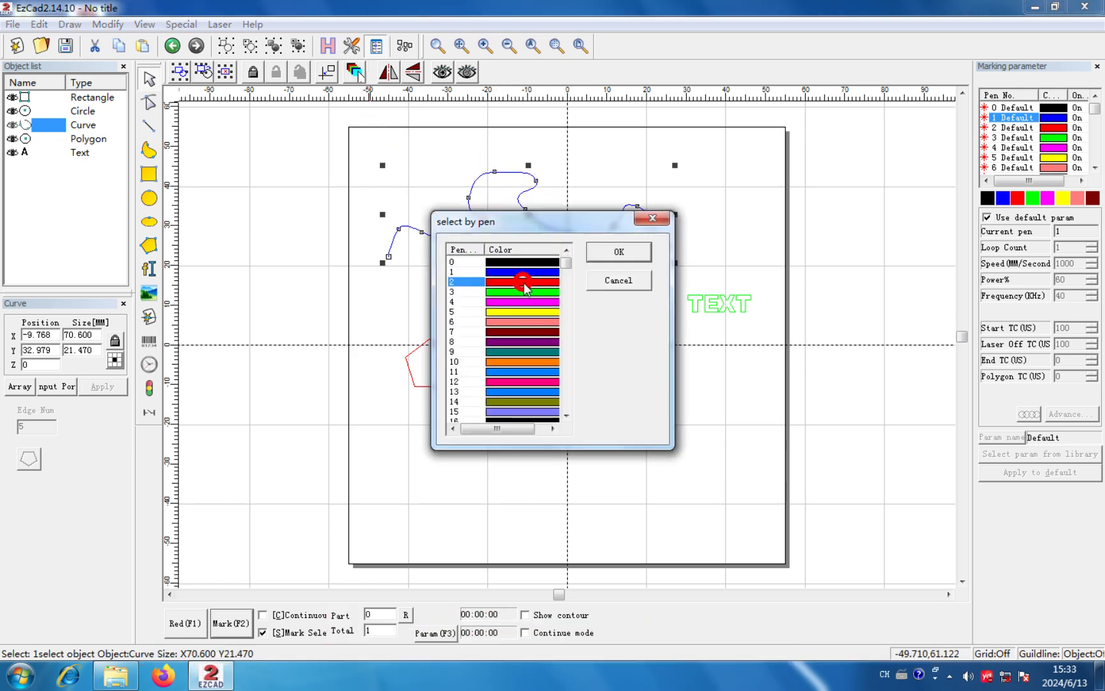
click(608, 256)
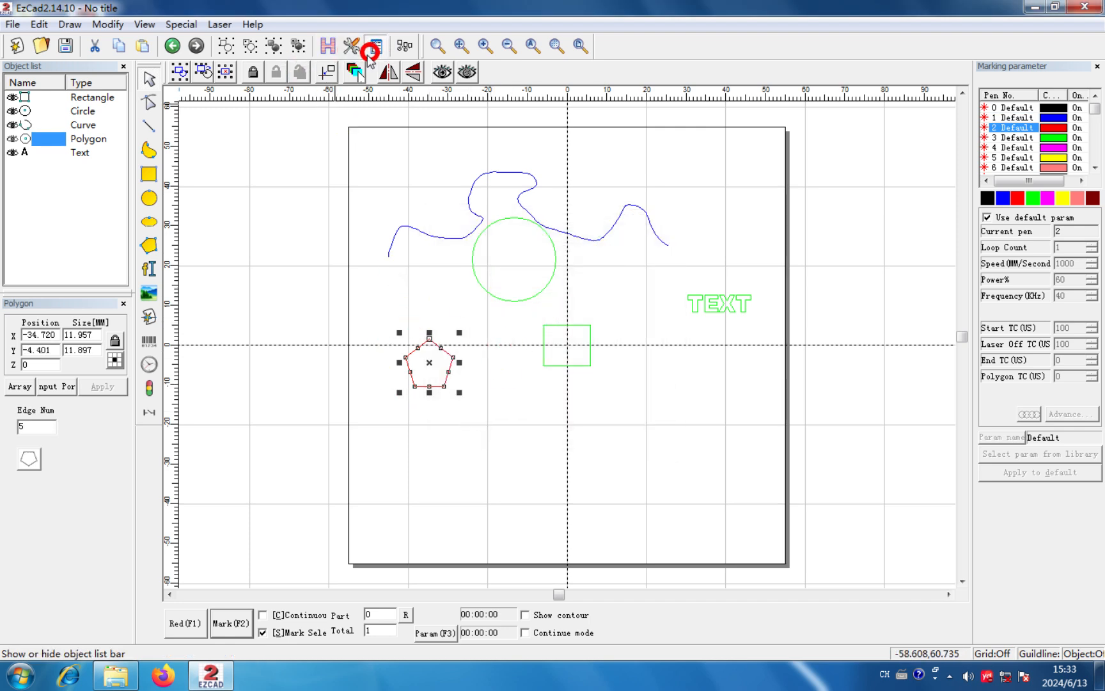
click(356, 71)
click(521, 292)
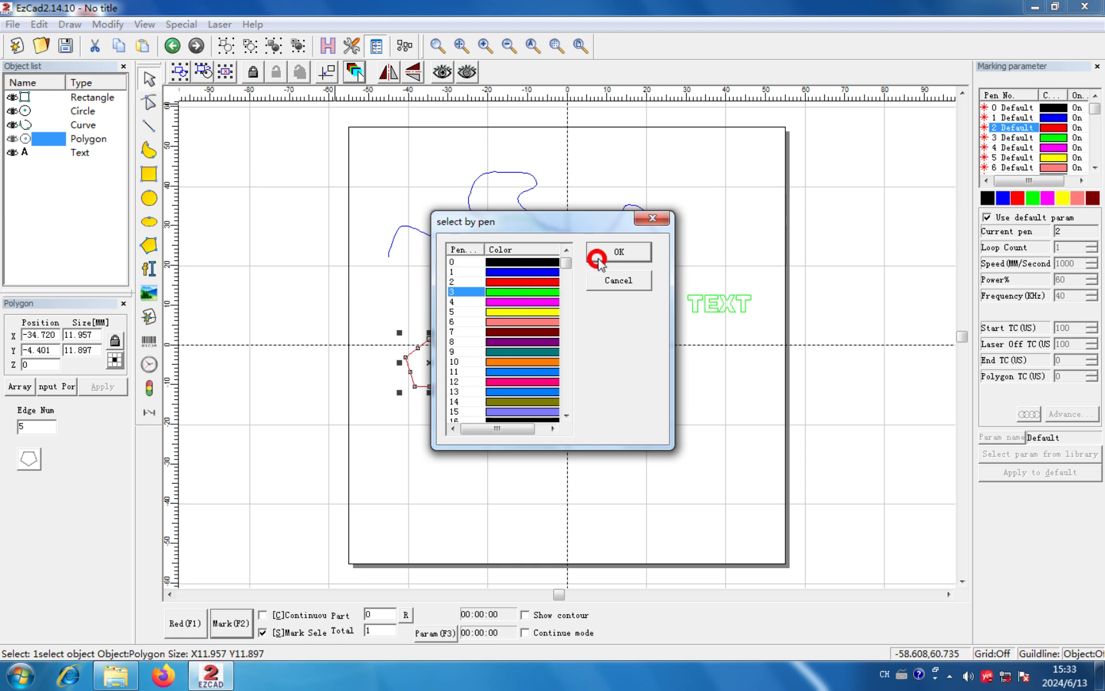
click(583, 256)
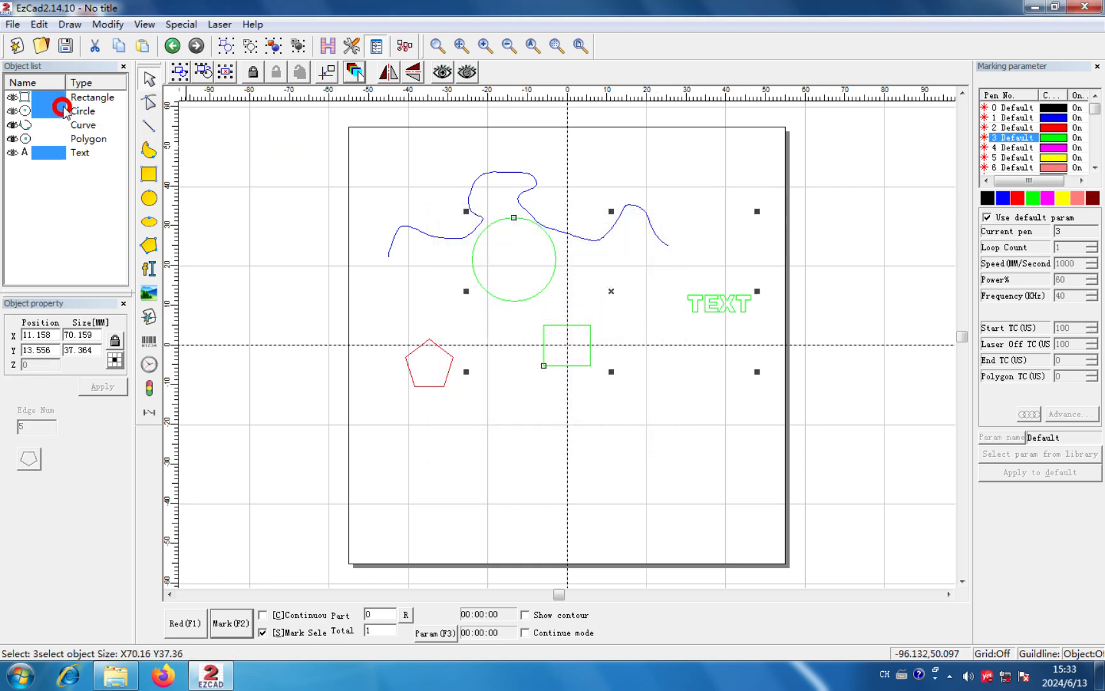
- Move the selected pen 3 objects together about 26 mm down and 3 mm to the right, and clear the selection
click(616, 292)
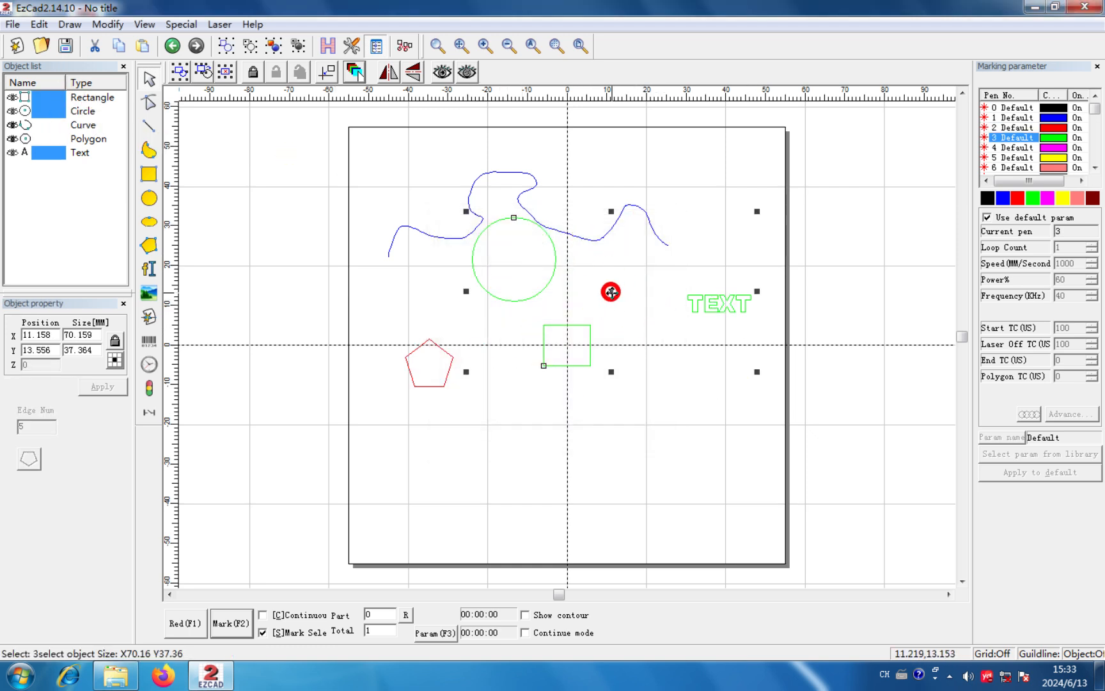
drag(611, 291, 624, 394)
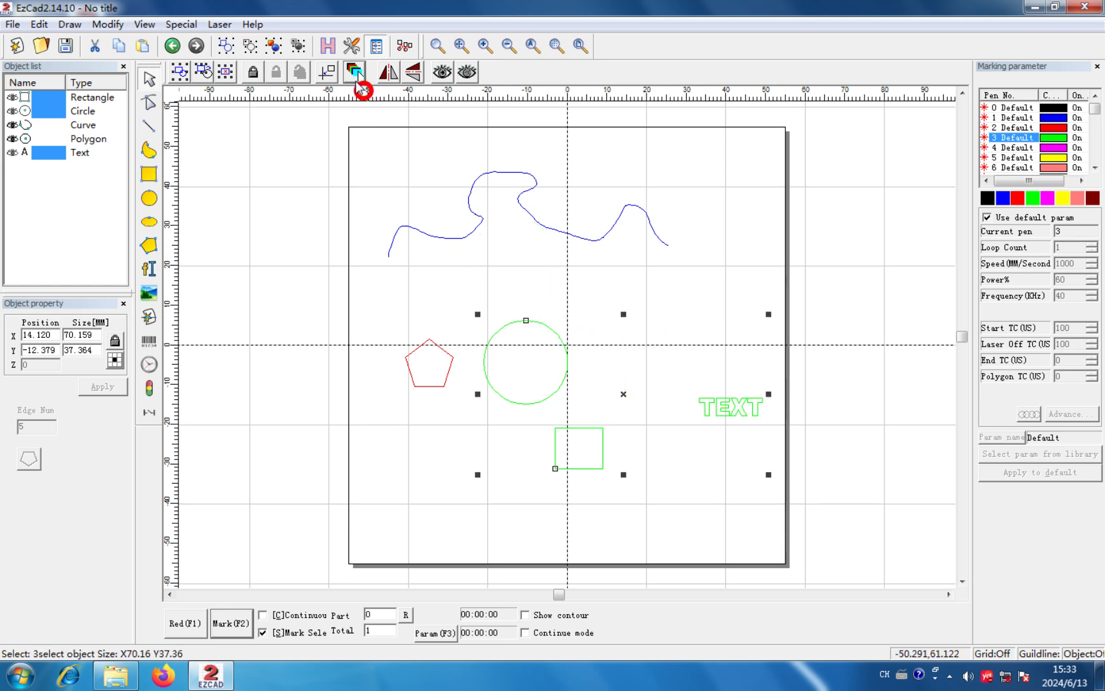
click(523, 248)
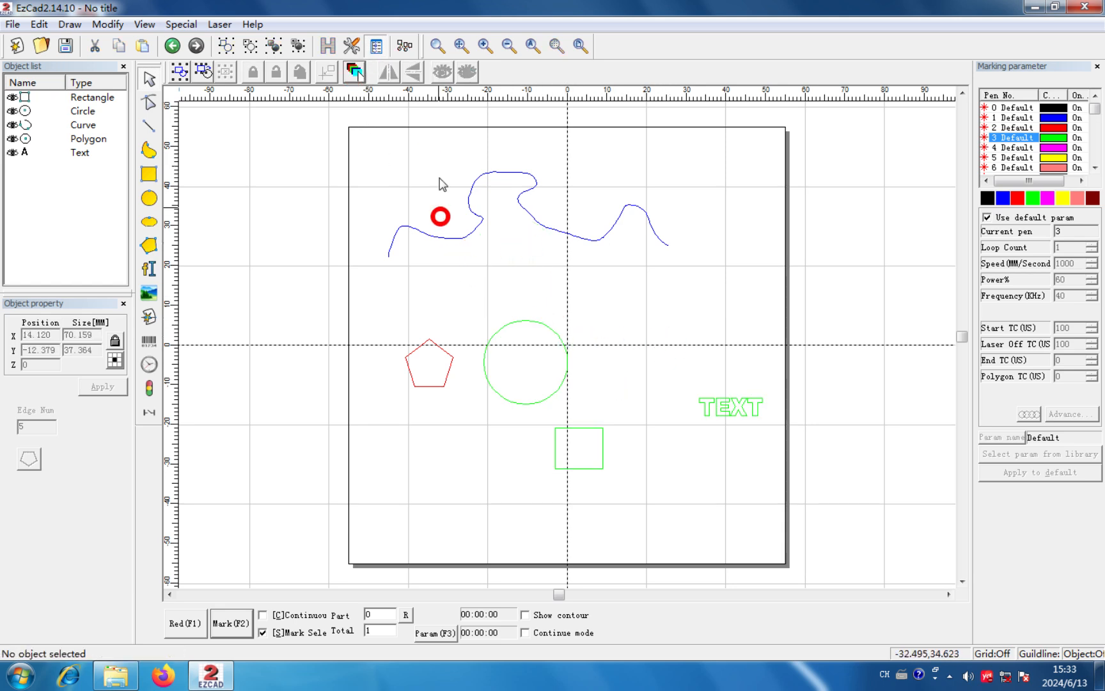
- Select the curve, flip it left to right with Mirror X, and mirror it back the same way
click(492, 167)
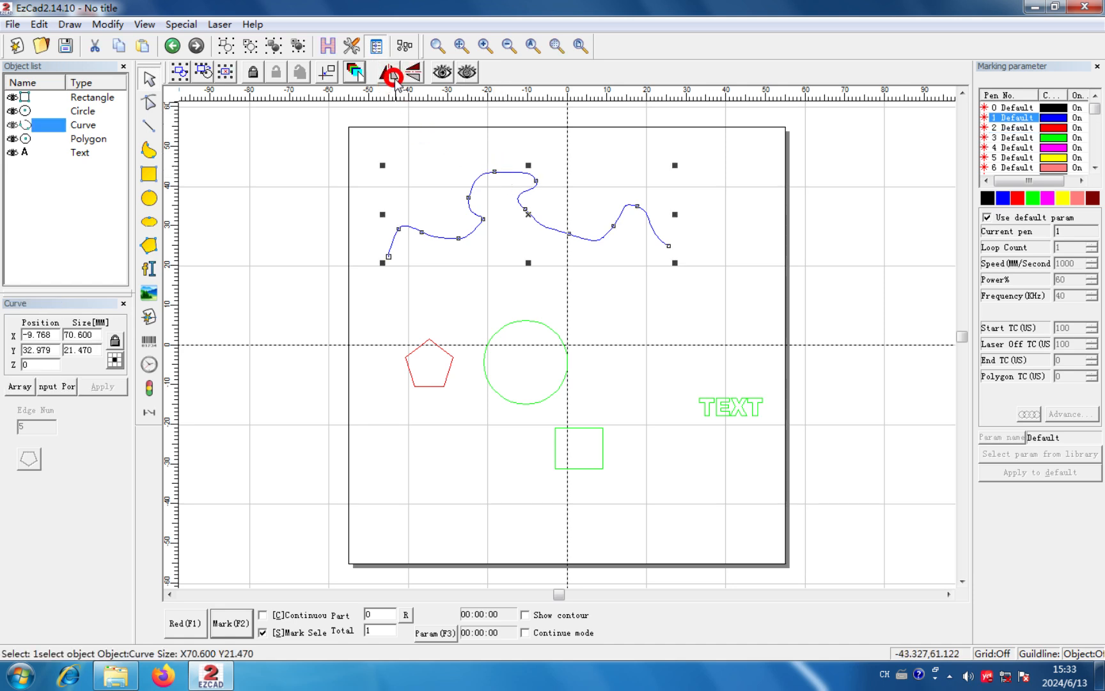
click(392, 74)
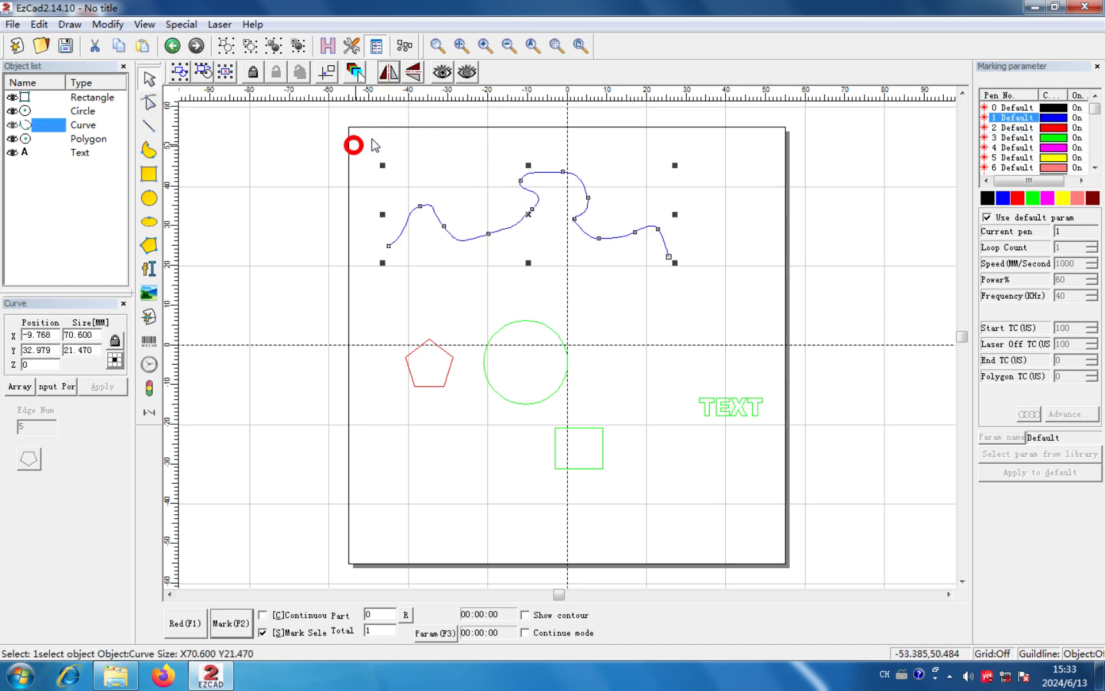
click(388, 74)
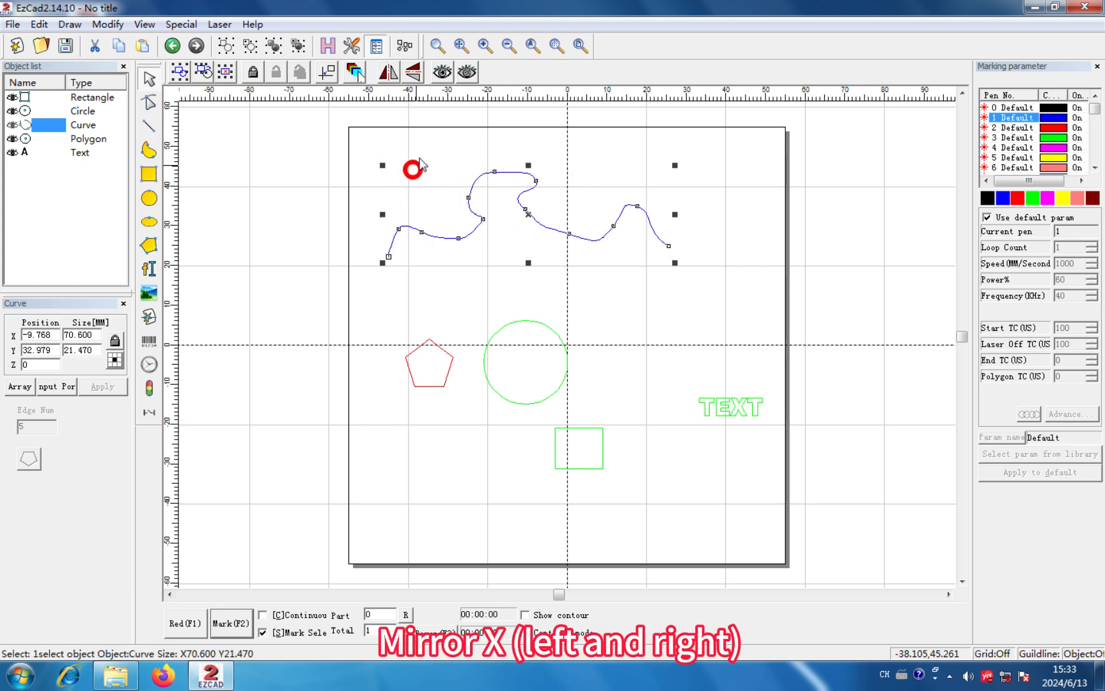
- Flip the curve up and down with Mirror Y, mirror it back, and clear the selection
click(415, 73)
click(415, 74)
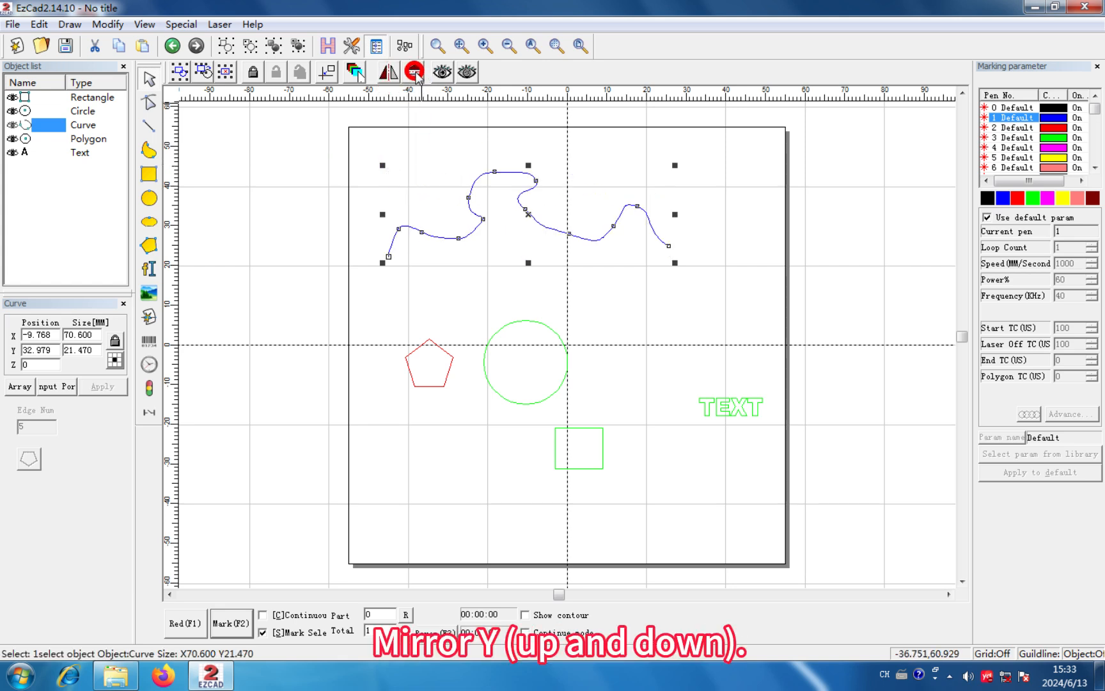
click(571, 147)
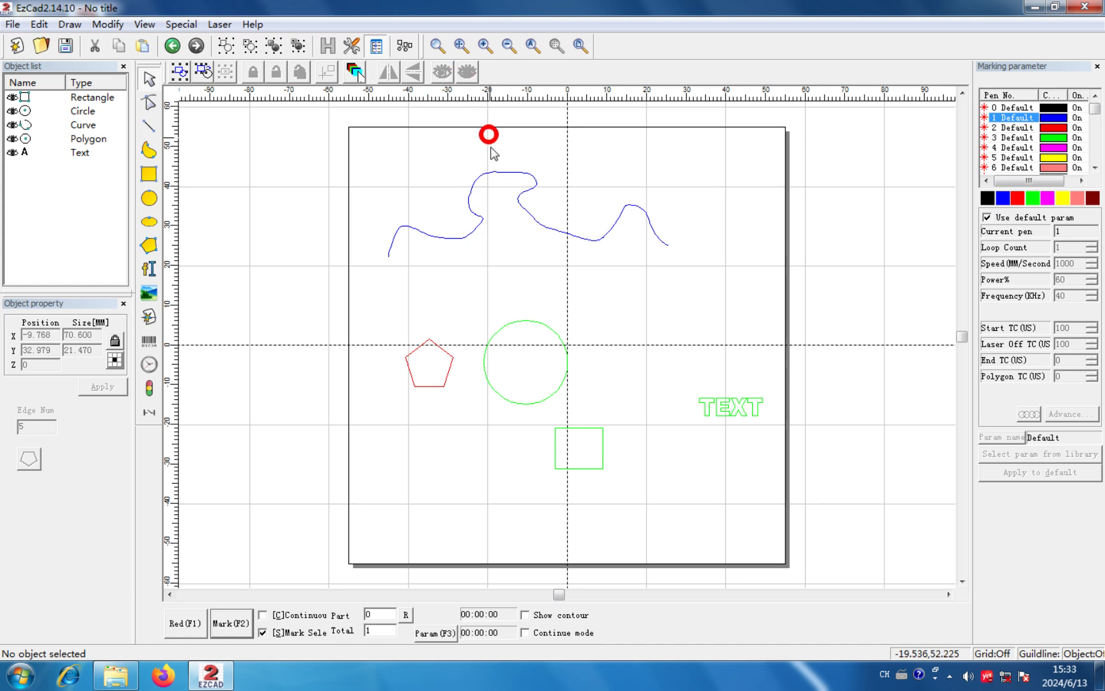
- Hide the curve, clear the selection, and try to pick the curve on the canvas
click(501, 174)
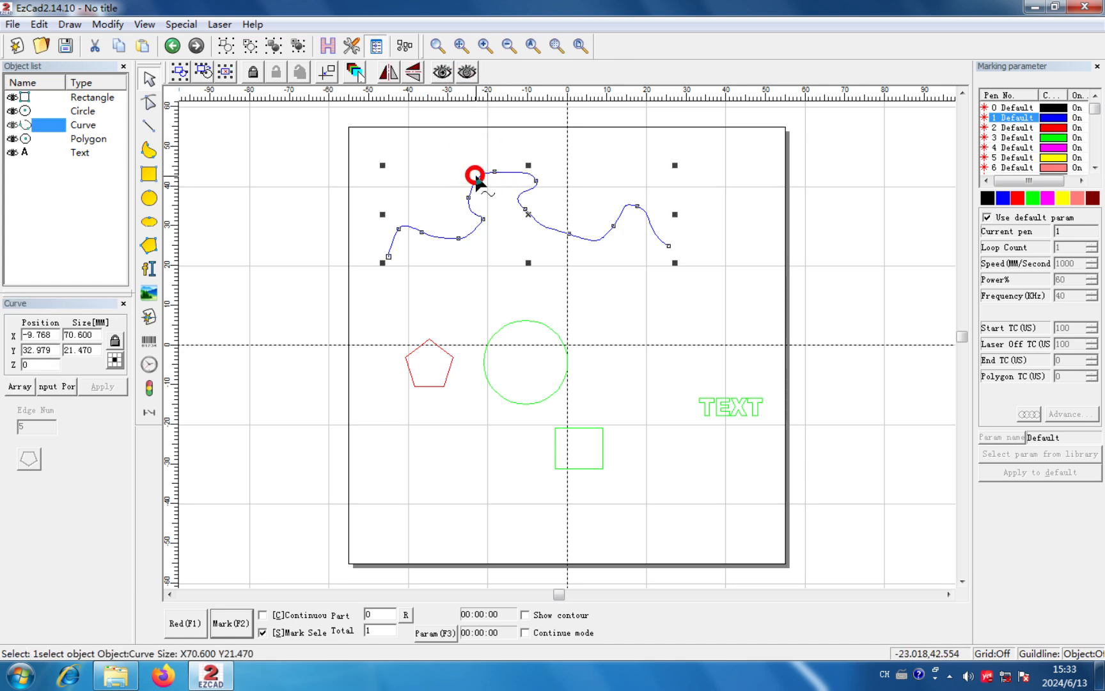
click(467, 71)
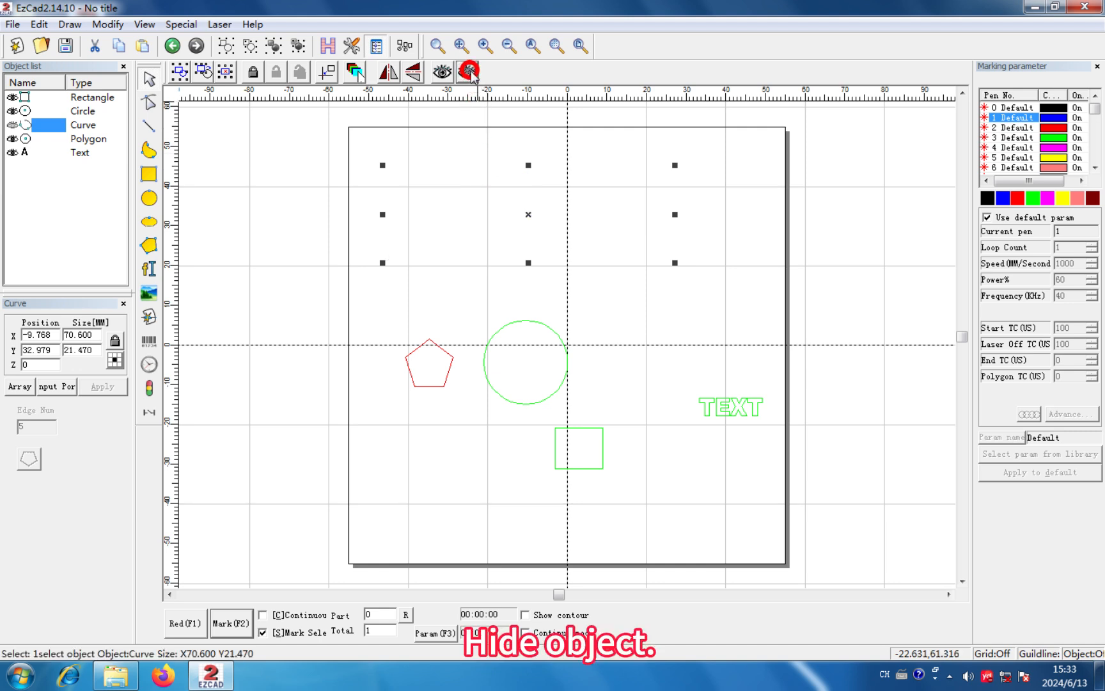
click(662, 337)
click(414, 209)
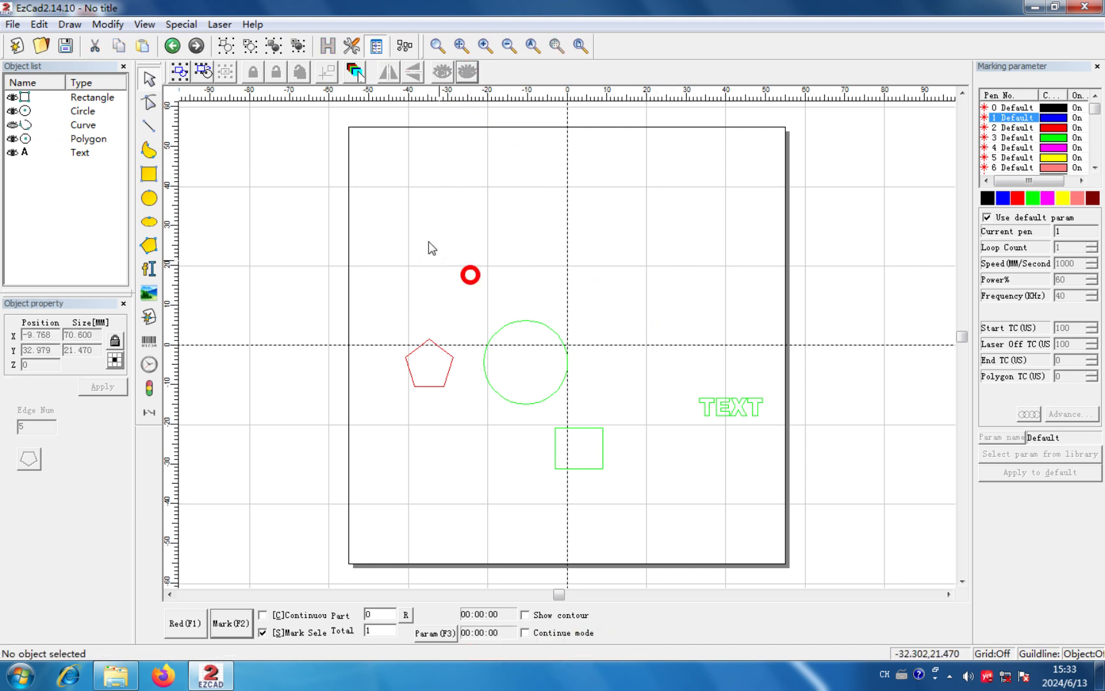
- Hide the circle and try to select it on the canvas with selection windows over its area
click(536, 320)
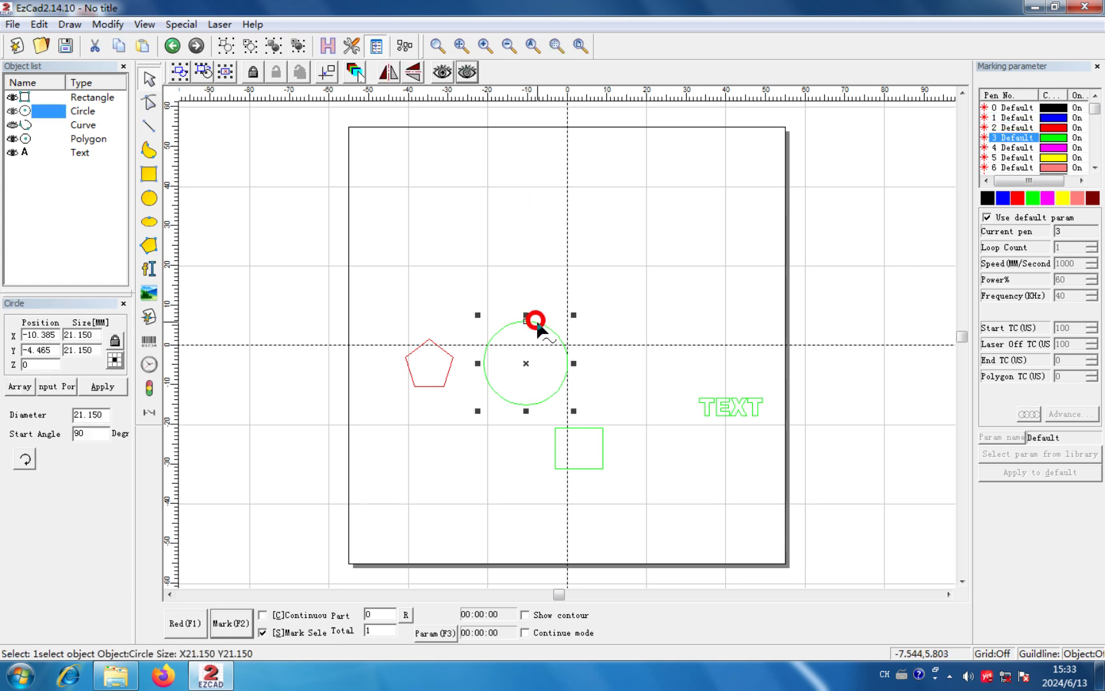
click(467, 71)
click(625, 271)
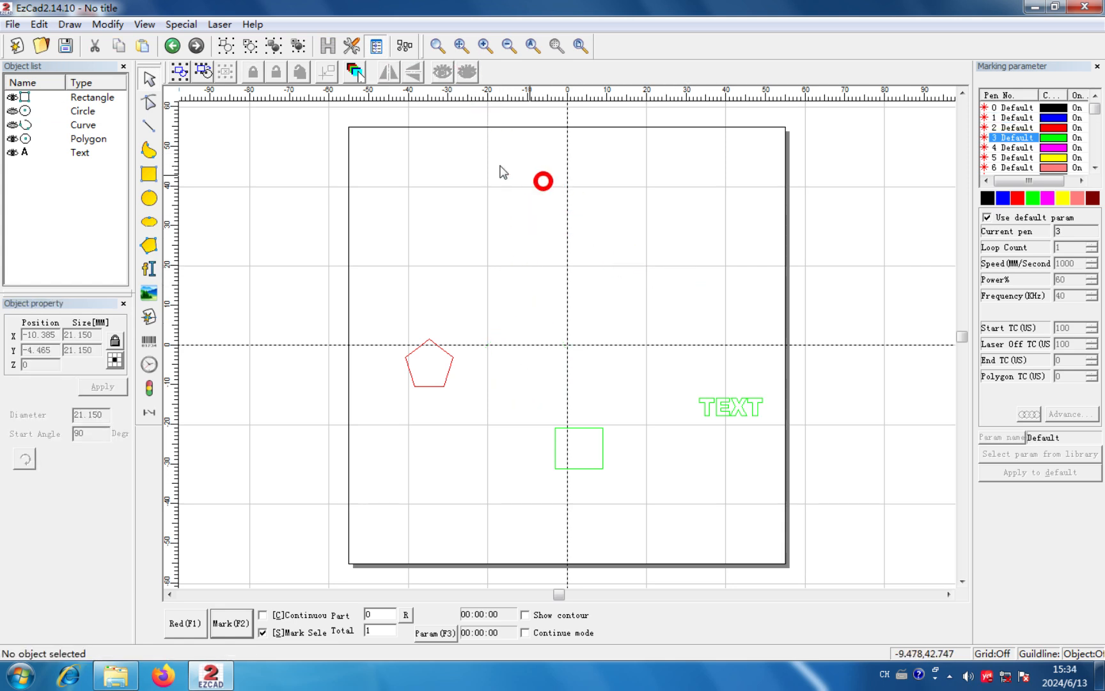
drag(605, 389, 516, 312)
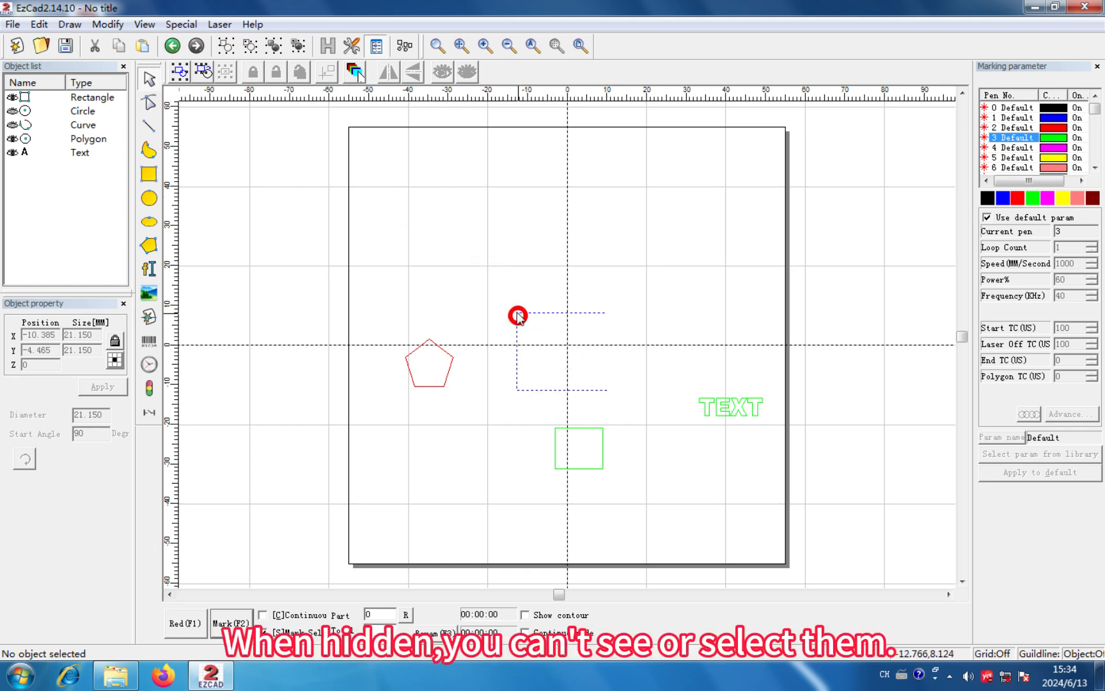
drag(564, 363, 498, 347)
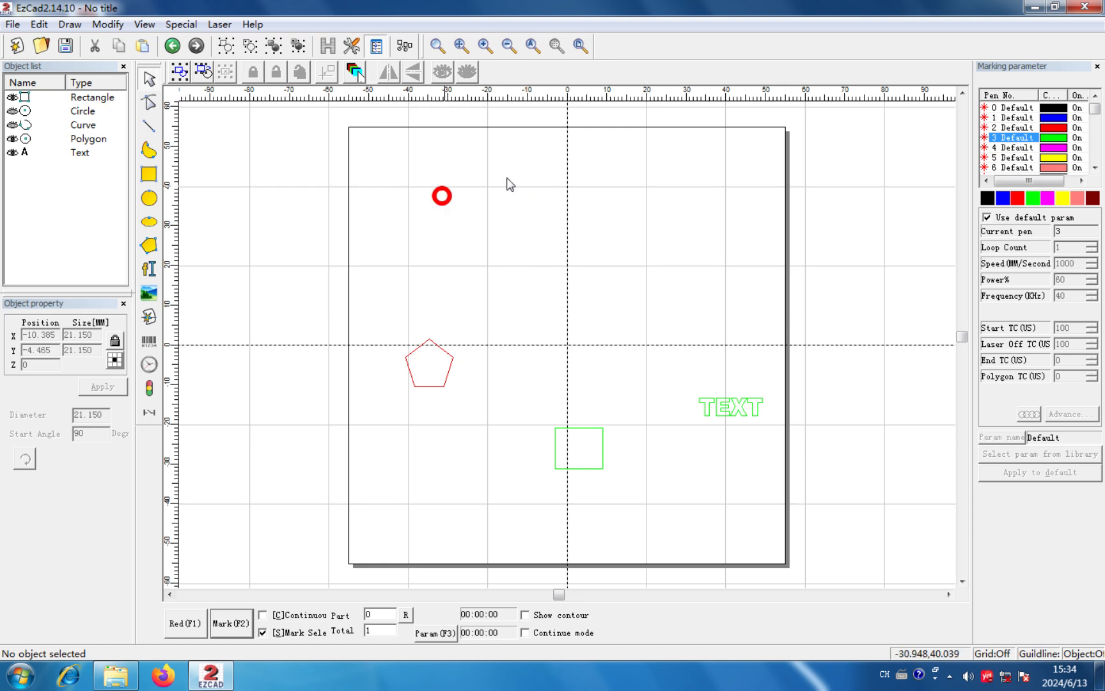
- Select the hidden circle and curve individually from the object list, show each again, and clear the selection
click(12, 115)
click(28, 109)
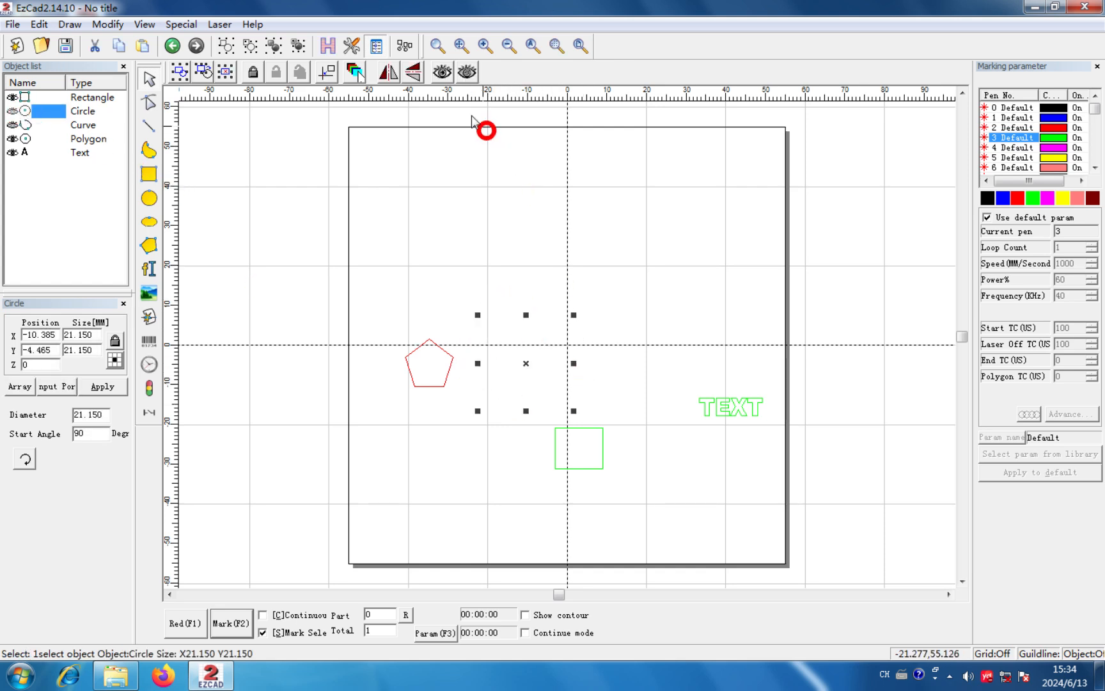
click(442, 72)
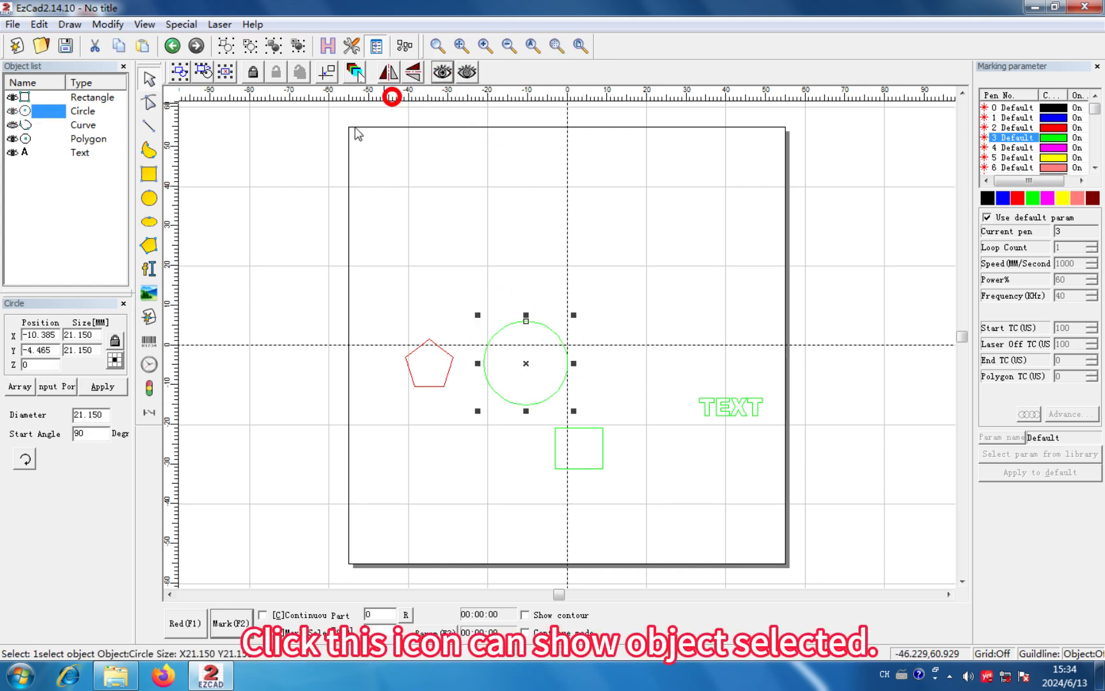
click(15, 125)
click(442, 72)
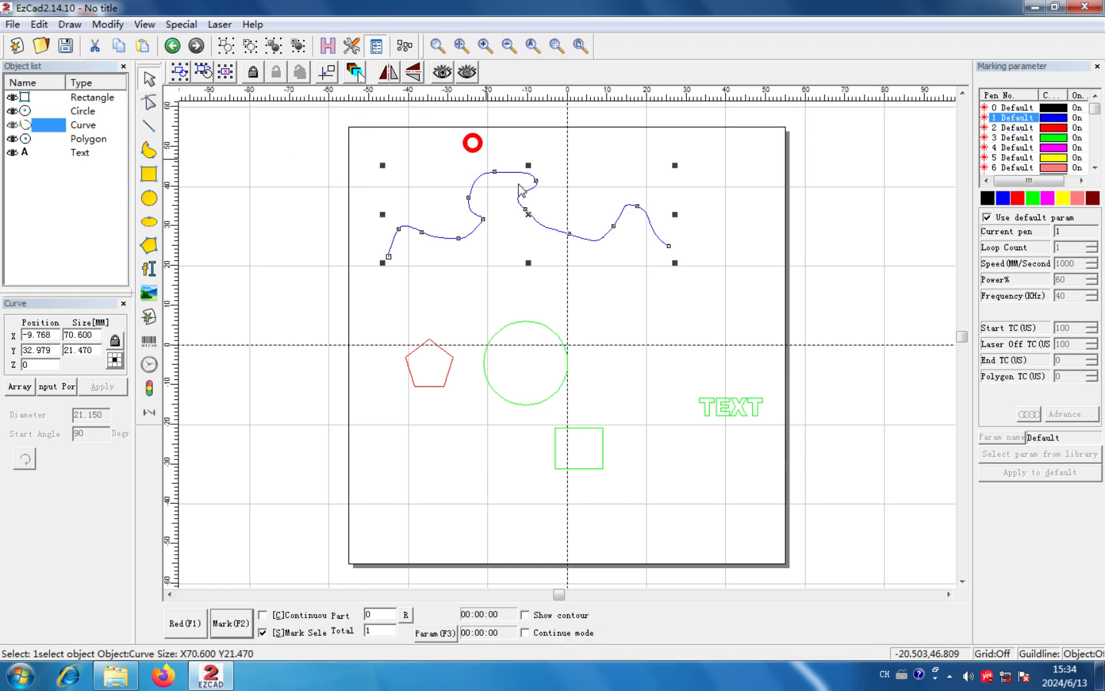
click(648, 341)
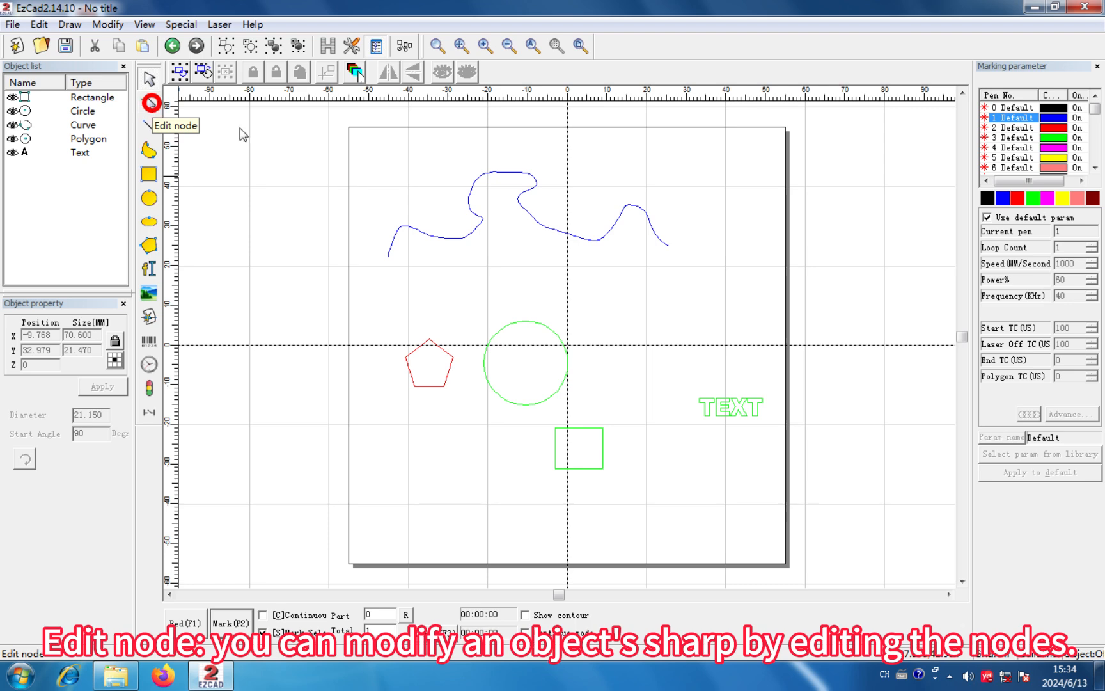
- Select the blue curve and start editing its nodes
click(482, 169)
click(490, 174)
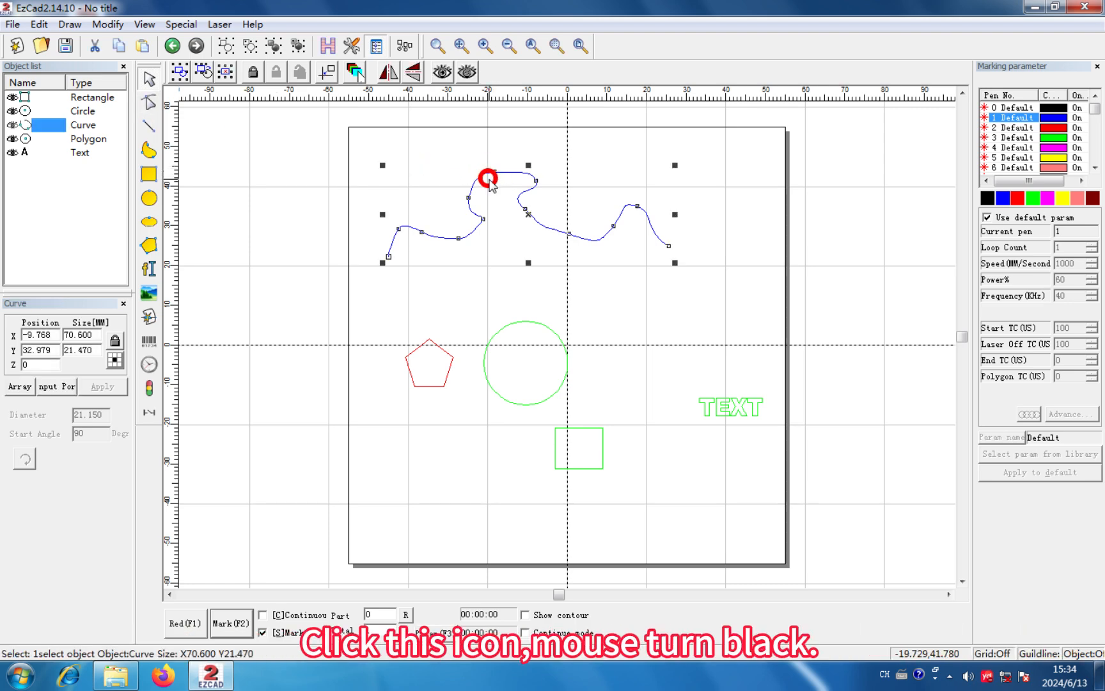
click(532, 49)
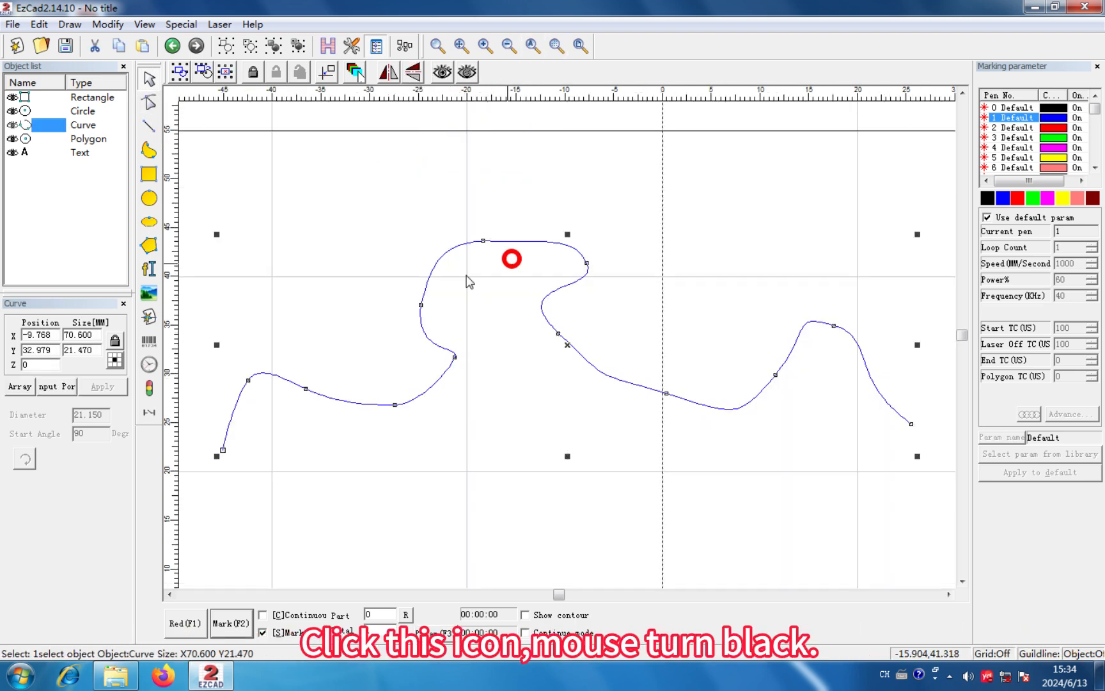
click(160, 107)
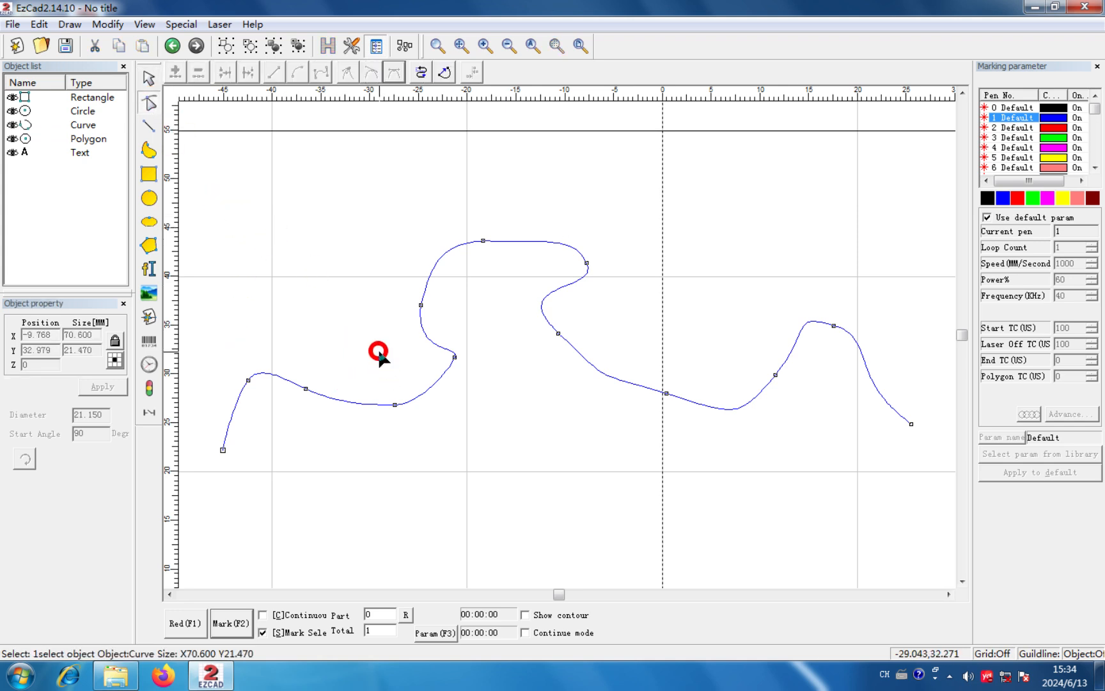
- Add a node to the rising left side of the curve's tall hump and move it up and outward
click(433, 267)
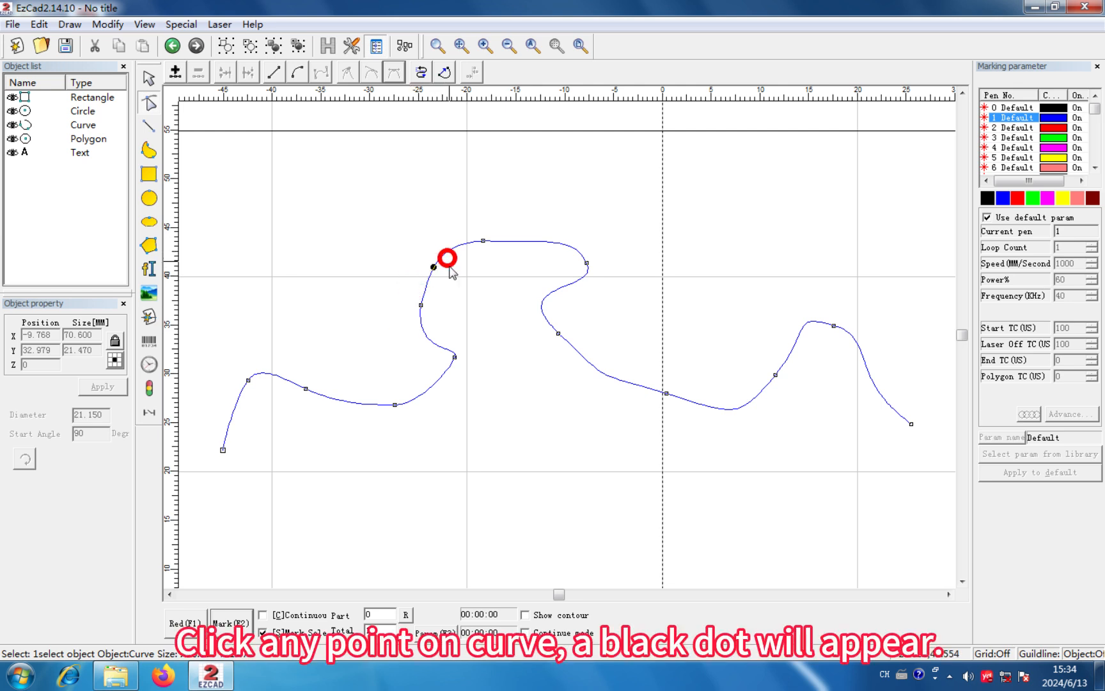
click(175, 71)
drag(433, 268, 404, 236)
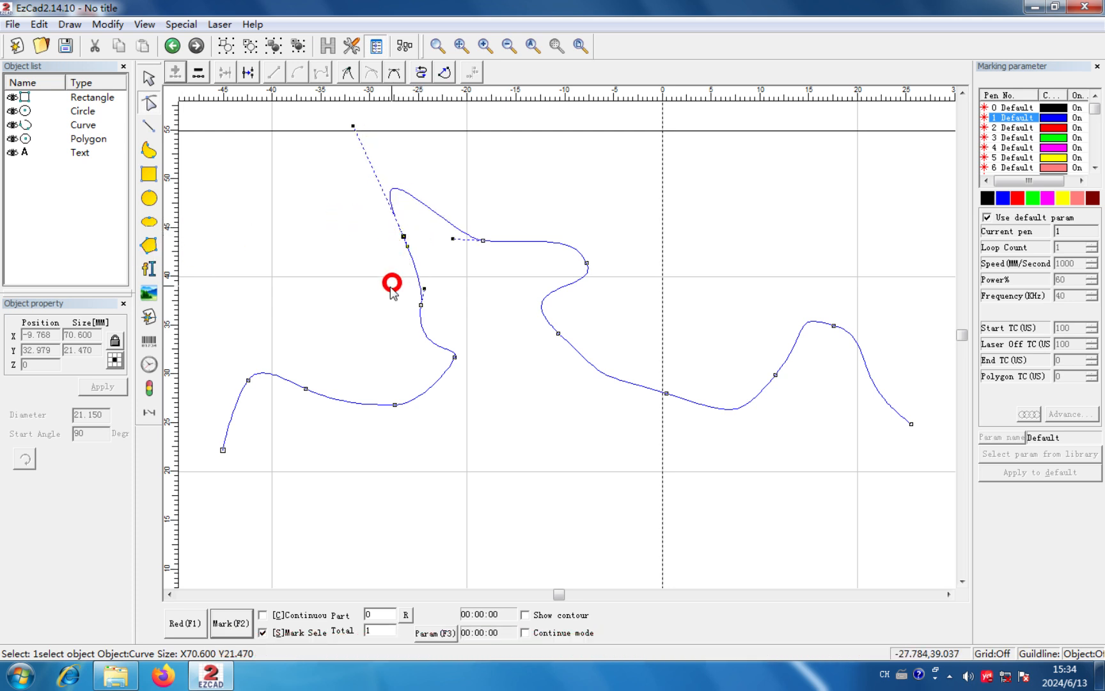
- Delete the displaced node and add another one on the hump's left shoulder
click(197, 77)
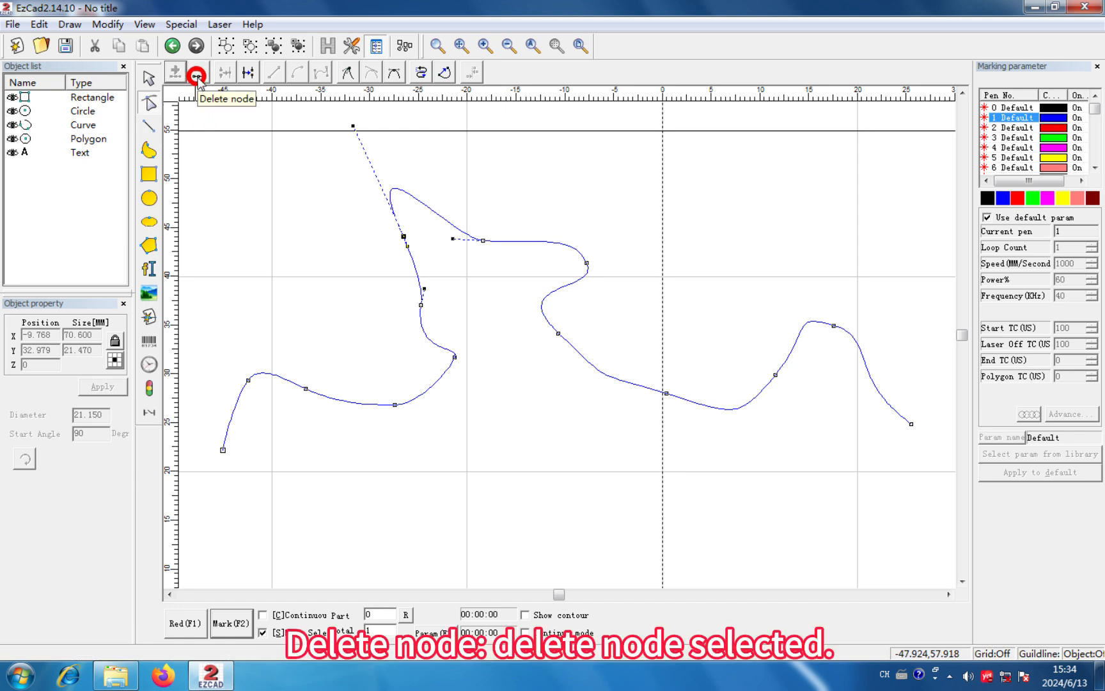
click(328, 253)
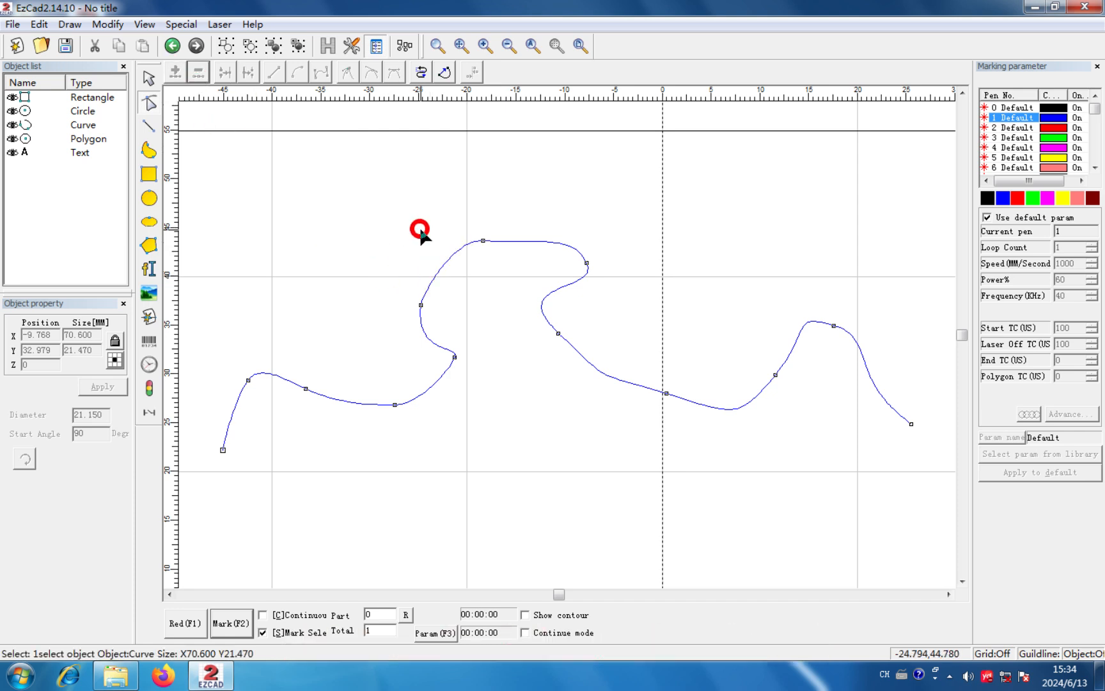
click(448, 259)
click(178, 73)
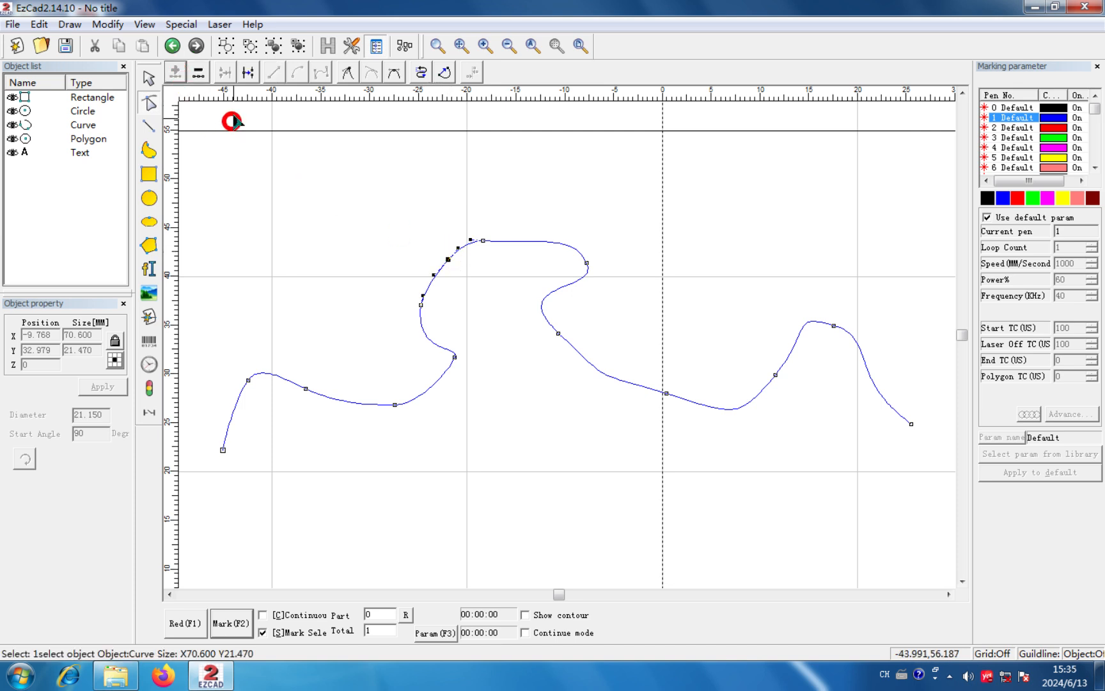
- Separate the curve at the corner node below the hump's left side and pull the two loose ends apart
click(246, 73)
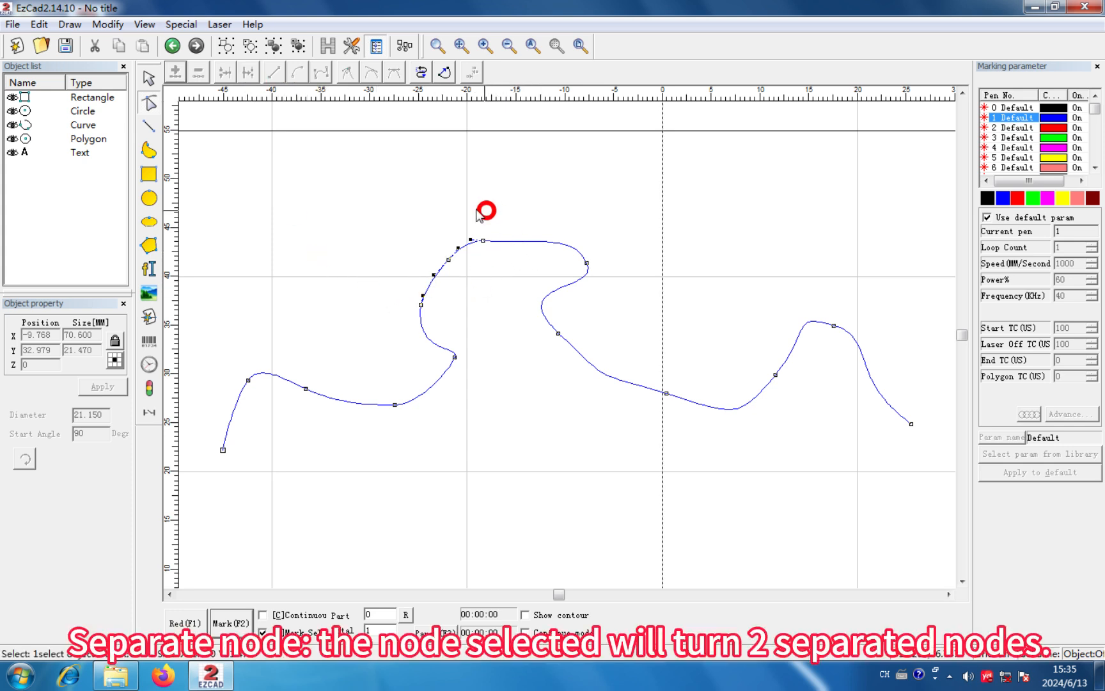
click(458, 353)
click(249, 75)
click(454, 356)
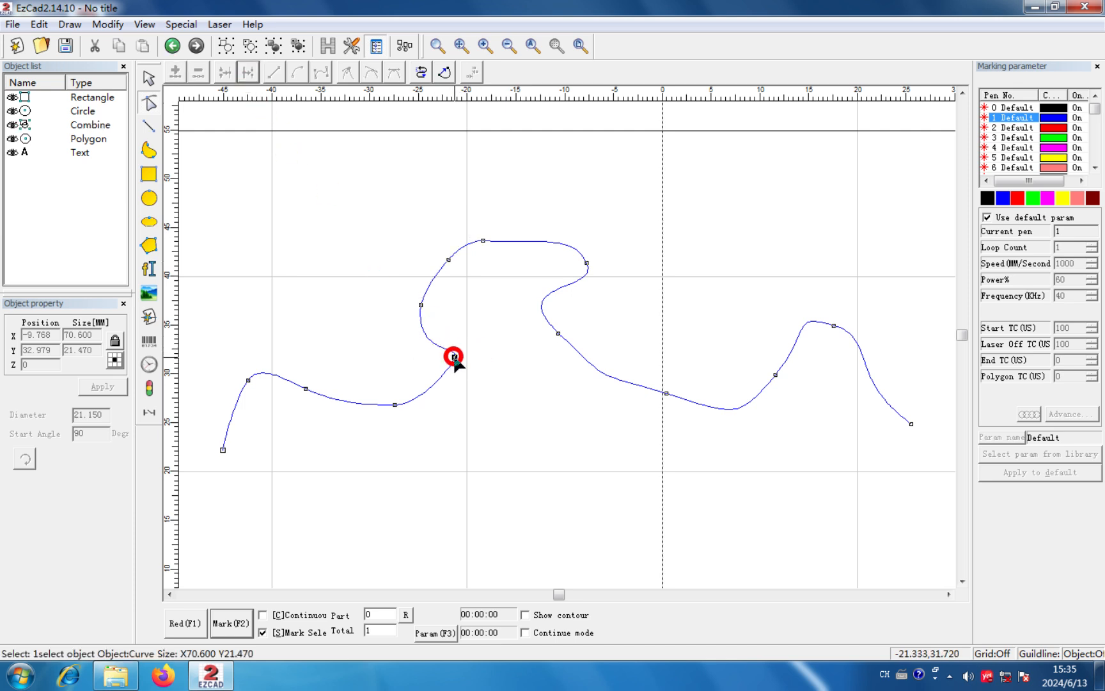
drag(454, 356, 476, 319)
click(455, 357)
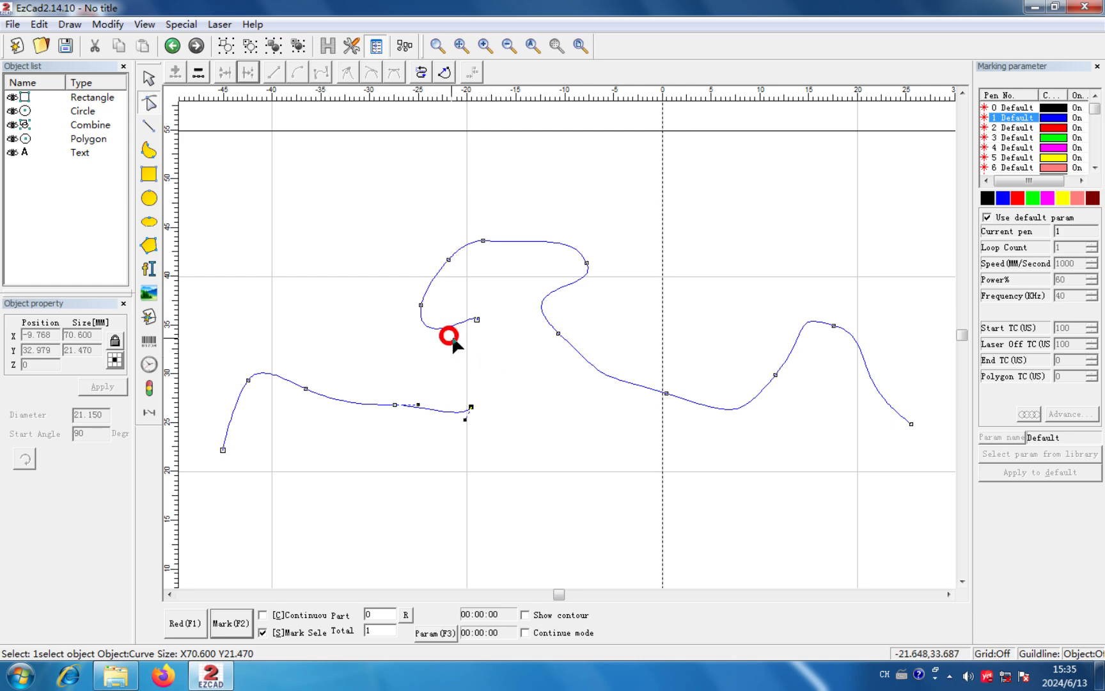
- Move the lower loose end beside the upper one, select both end nodes, and unite them
drag(471, 405, 488, 323)
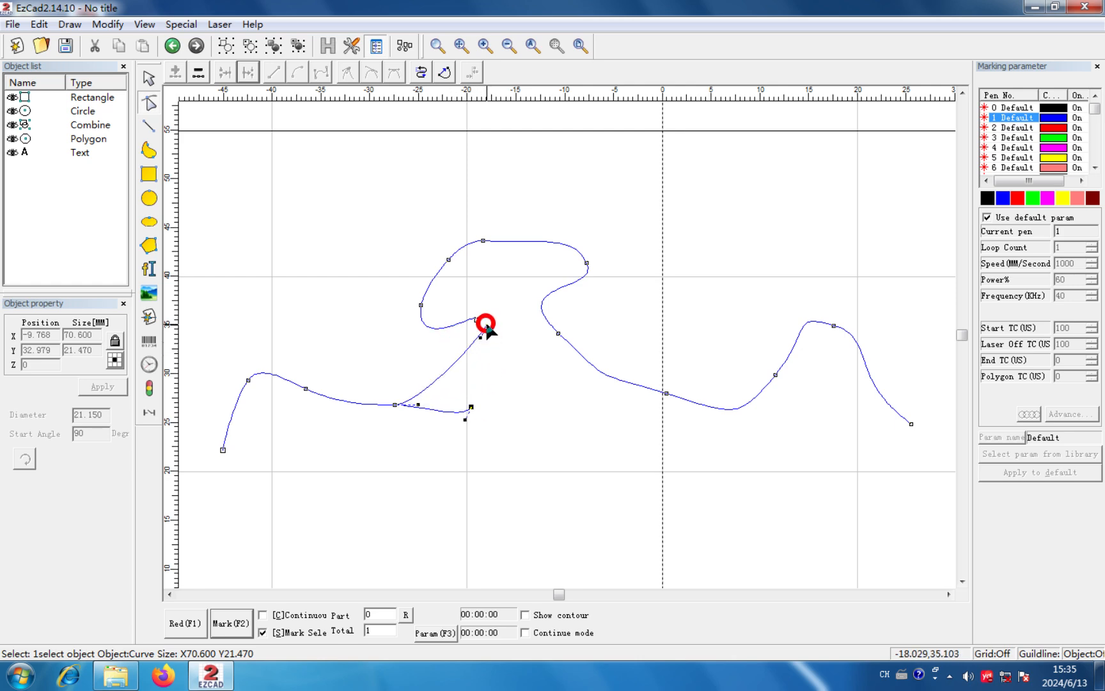
scroll(487, 323, up, 2)
scroll(443, 285, up, 1)
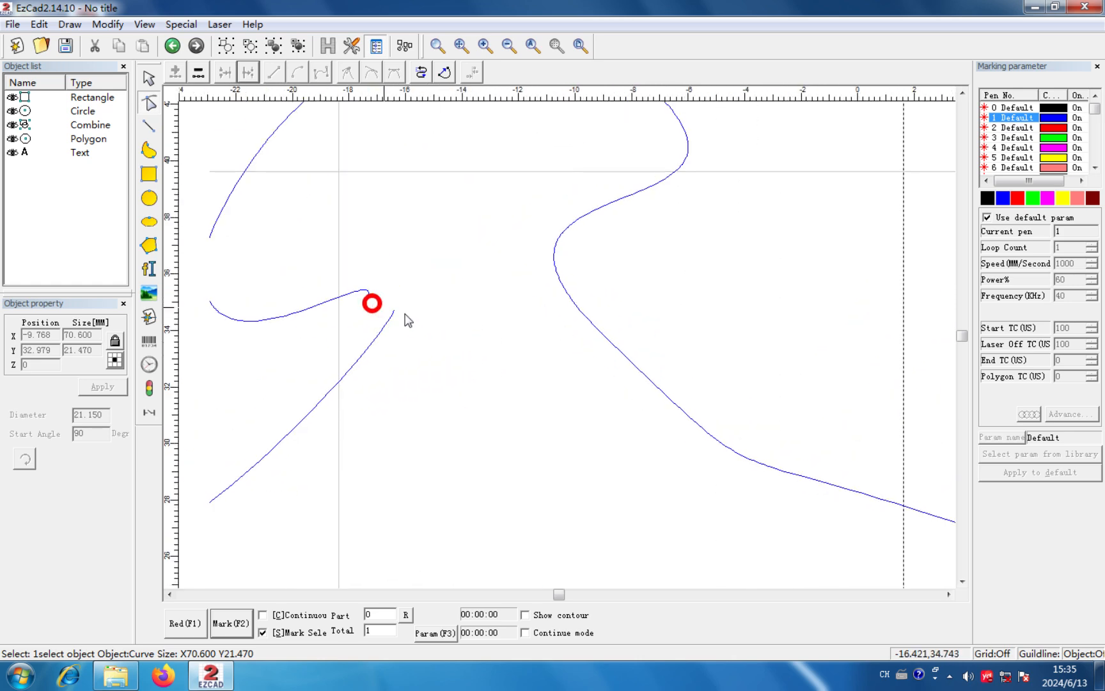
scroll(407, 316, up, 1)
drag(425, 320, 386, 286)
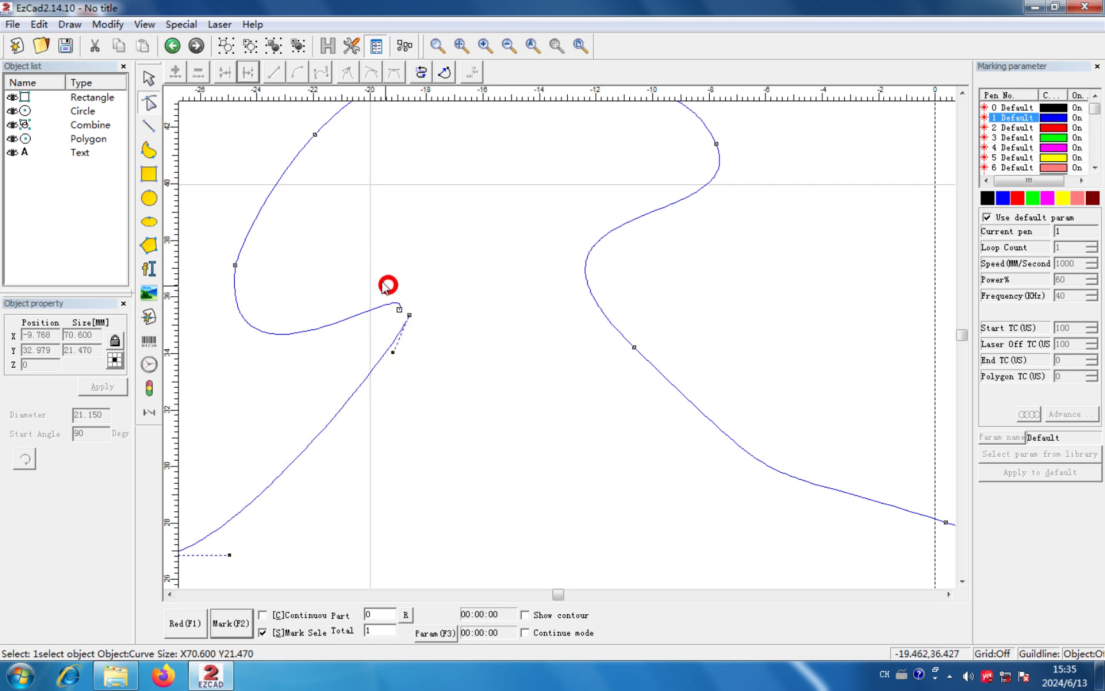
drag(421, 348, 423, 346)
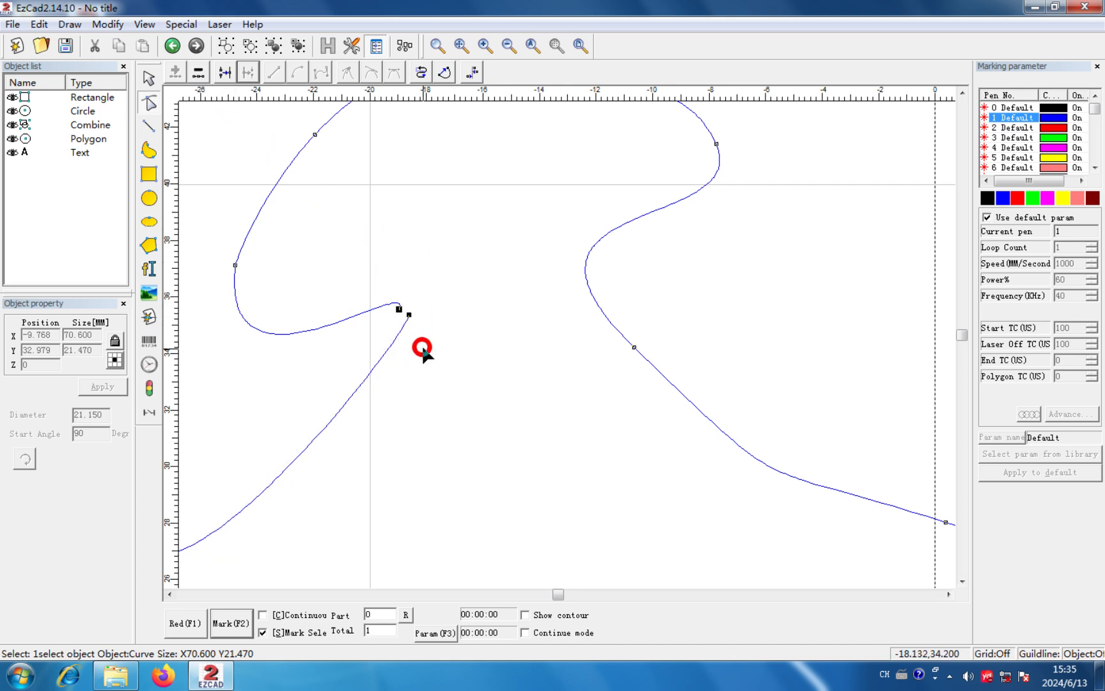
click(225, 73)
click(408, 279)
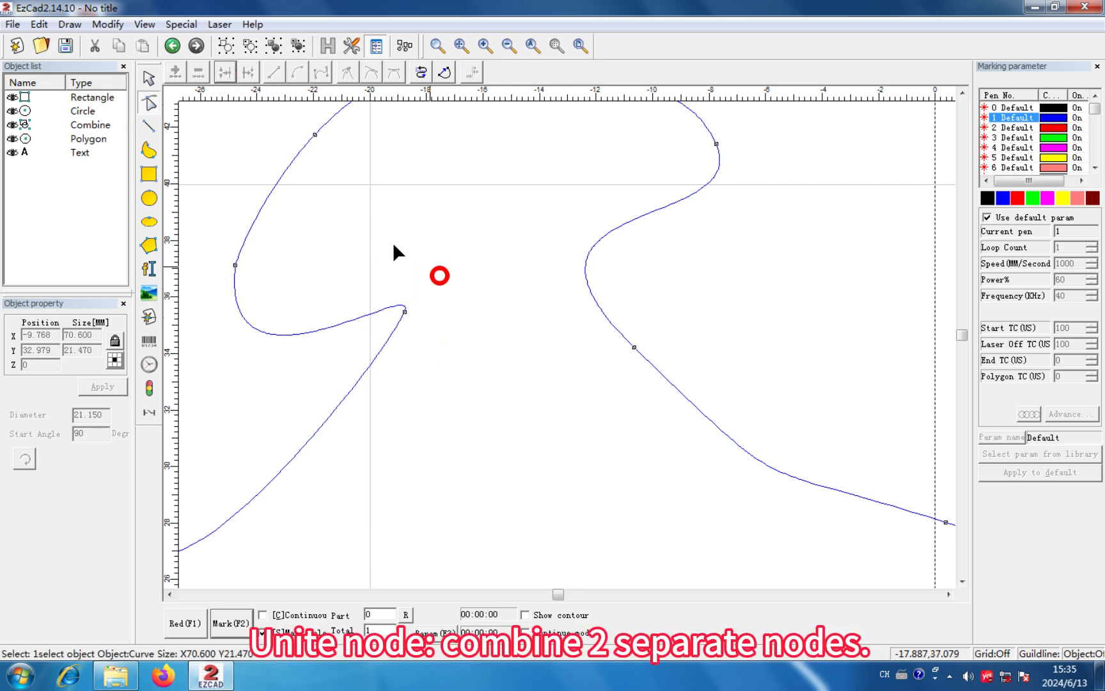